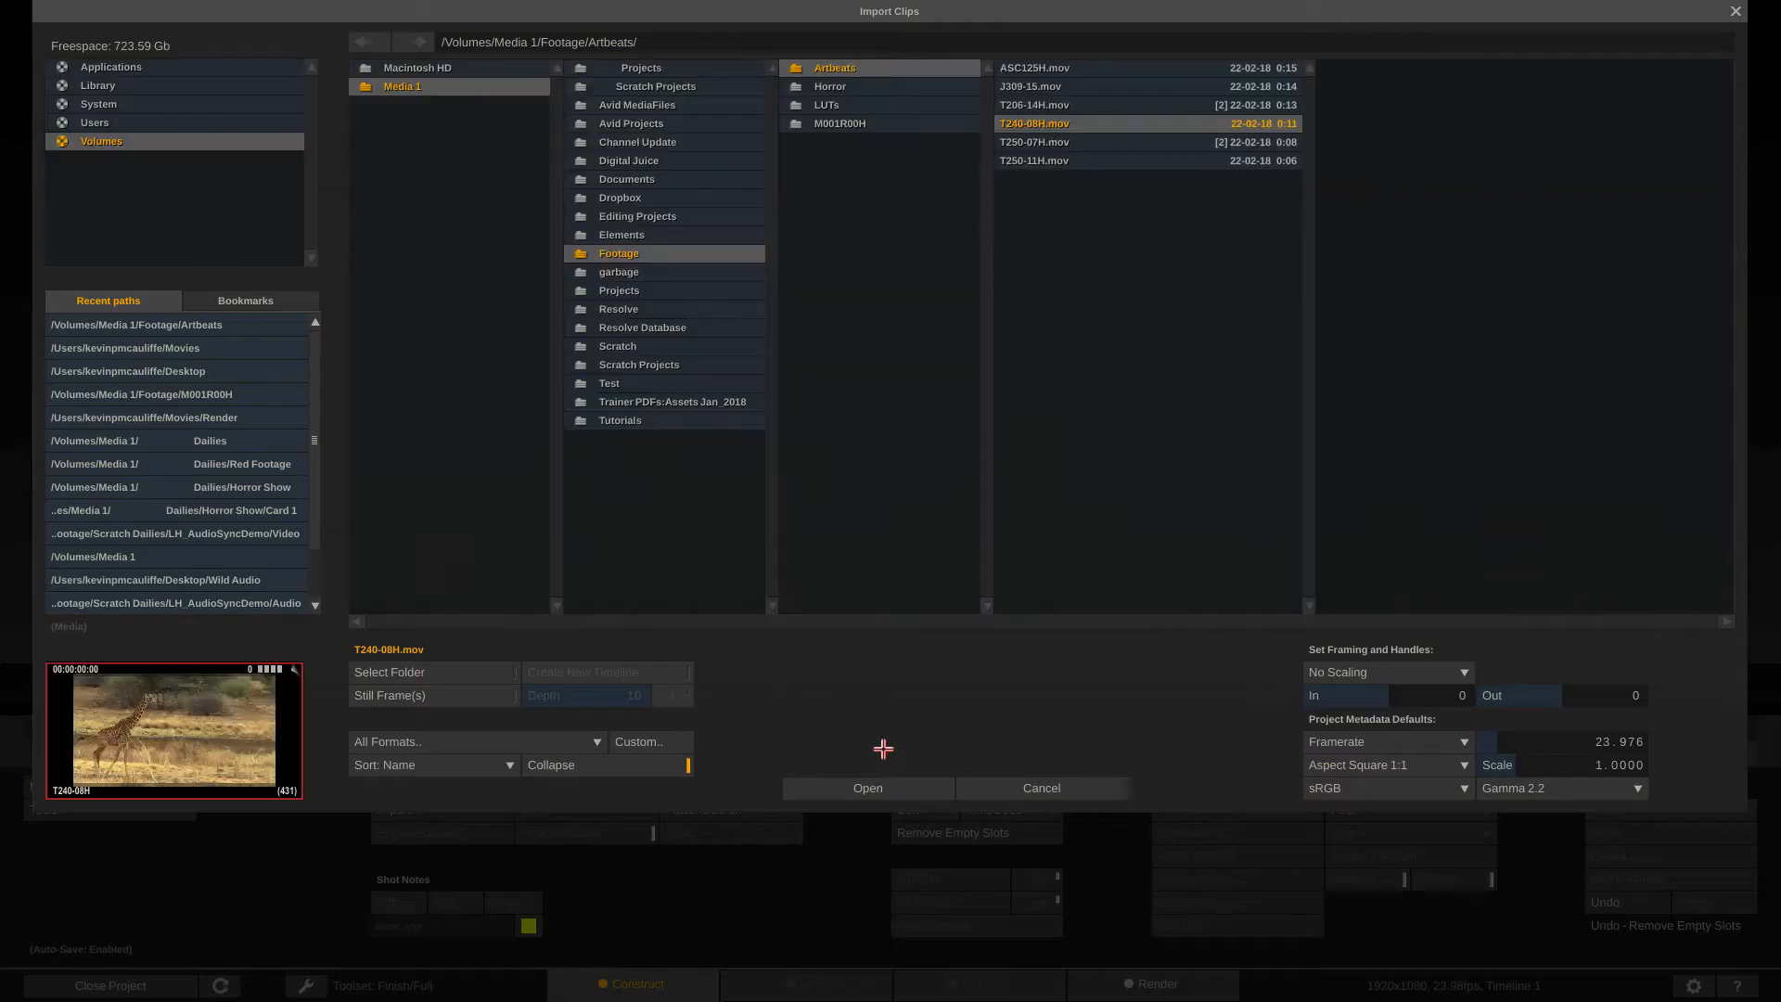
Step: Import T240-08H.mov from the Artbeats folder and place it in the first slot of the empty timeline
click(874, 752)
click(846, 788)
click(272, 431)
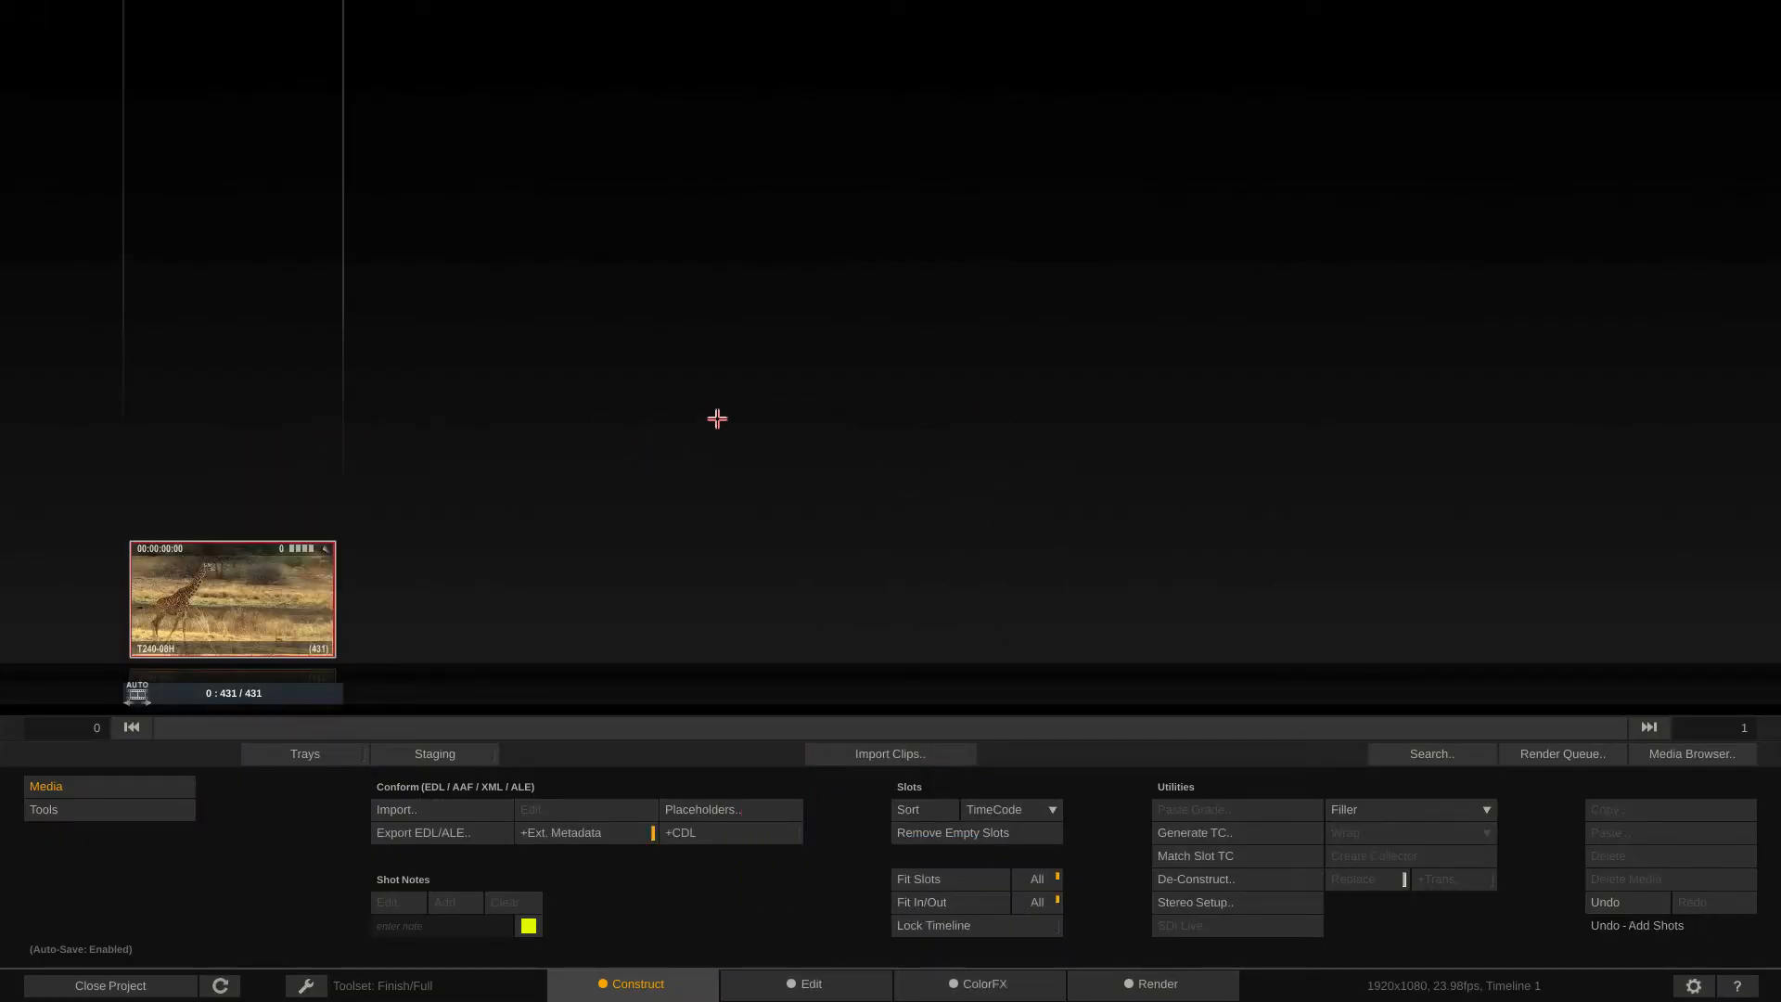
Step: In the giraffe shot's properties, set the color space to Rec709 and choose a matching EOTF
double_click(329, 656)
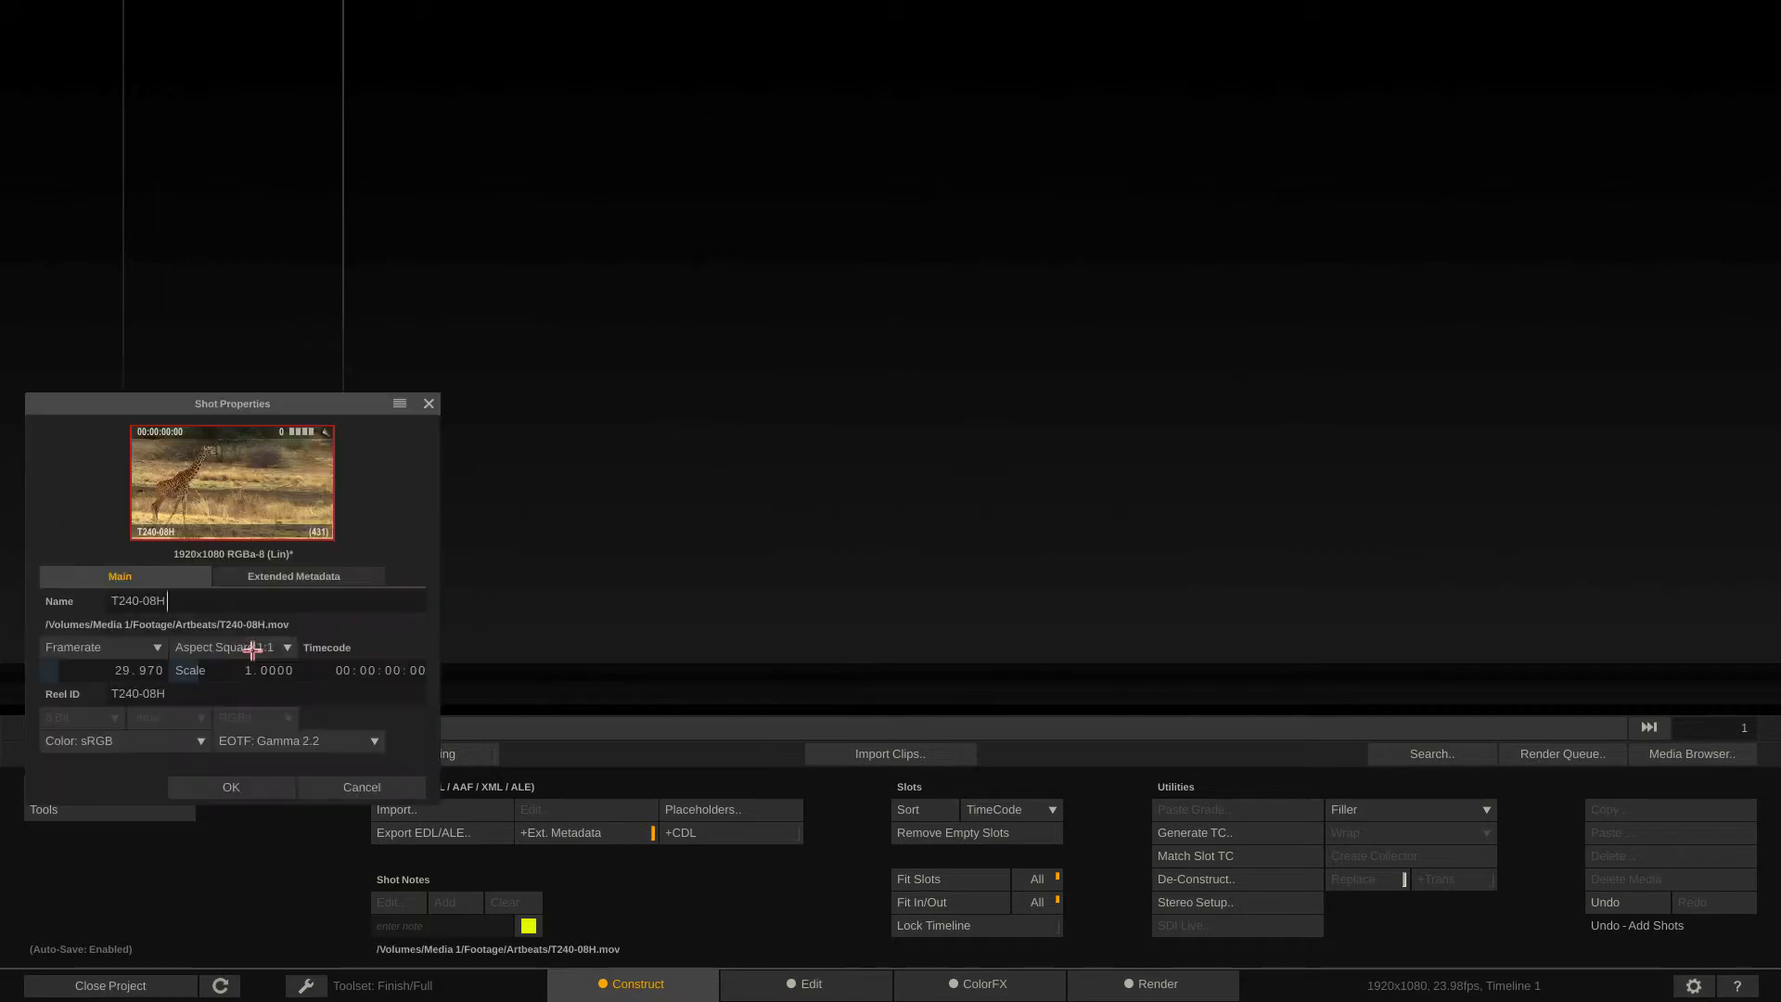
click(110, 740)
click(128, 670)
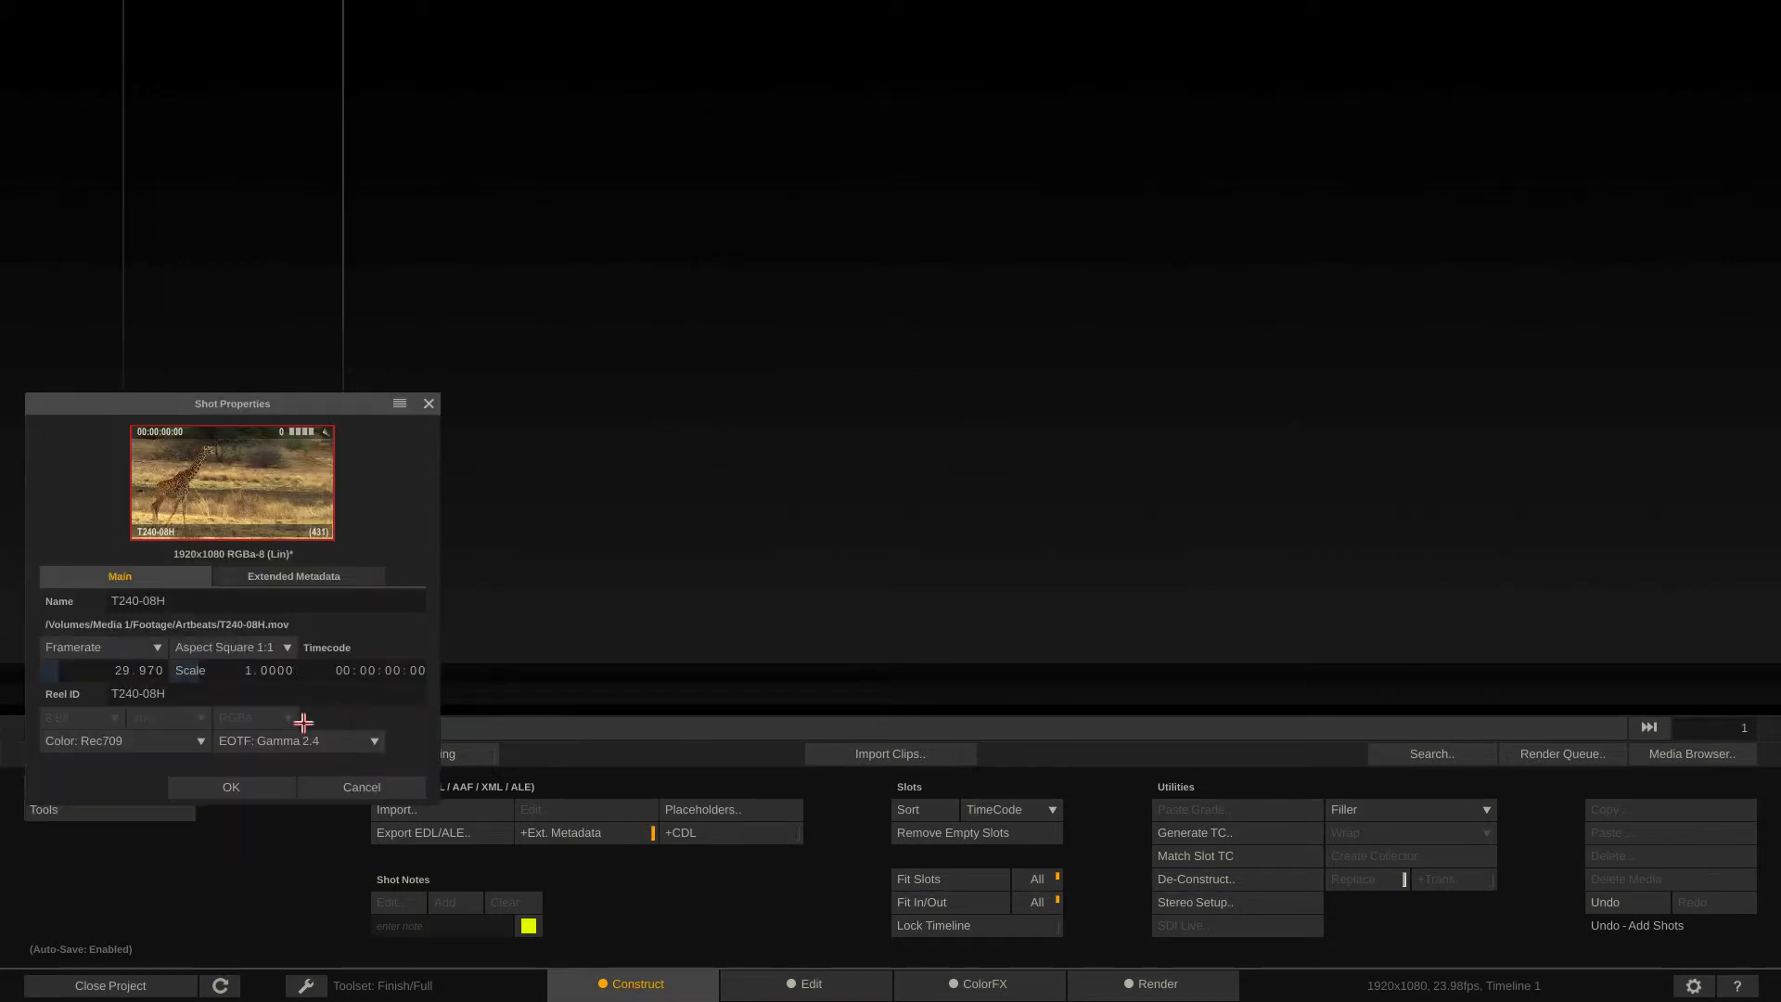
click(279, 740)
click(278, 684)
click(211, 789)
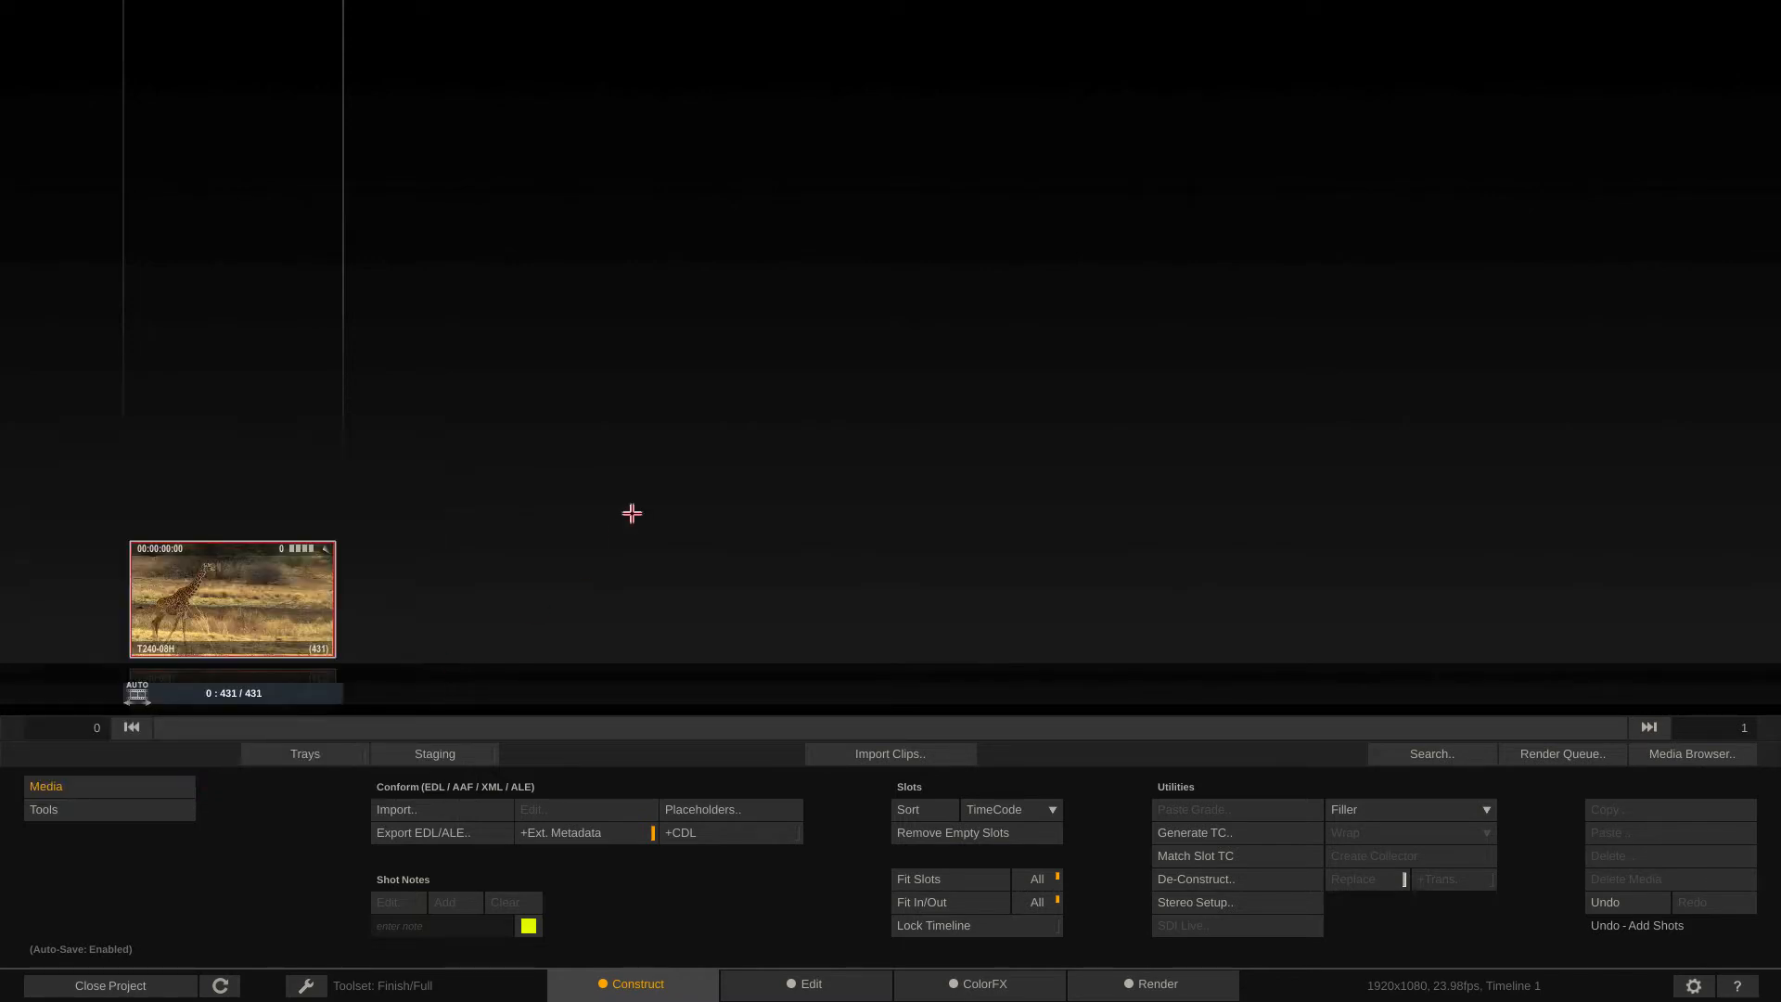
Step: Open the giraffe clip in ColorFX and reveal its layer and version side panels, including a brief return to the Construct desktop
click(950, 980)
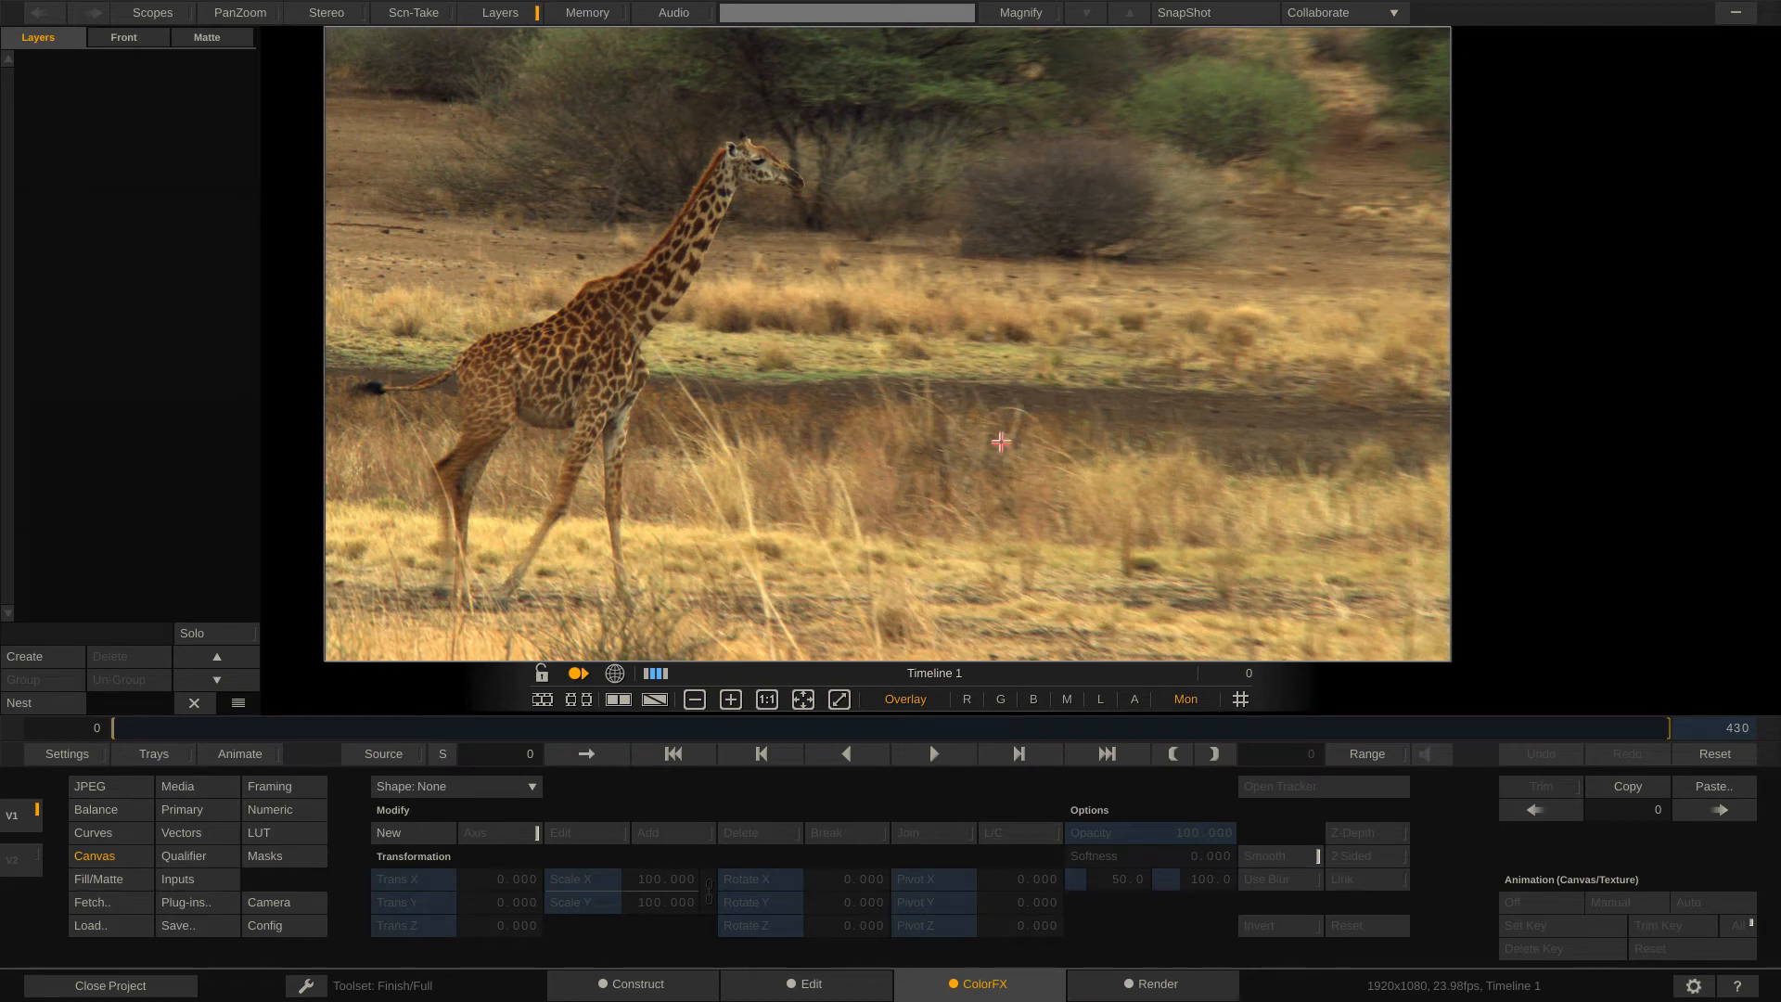
mouse_move(2, 335)
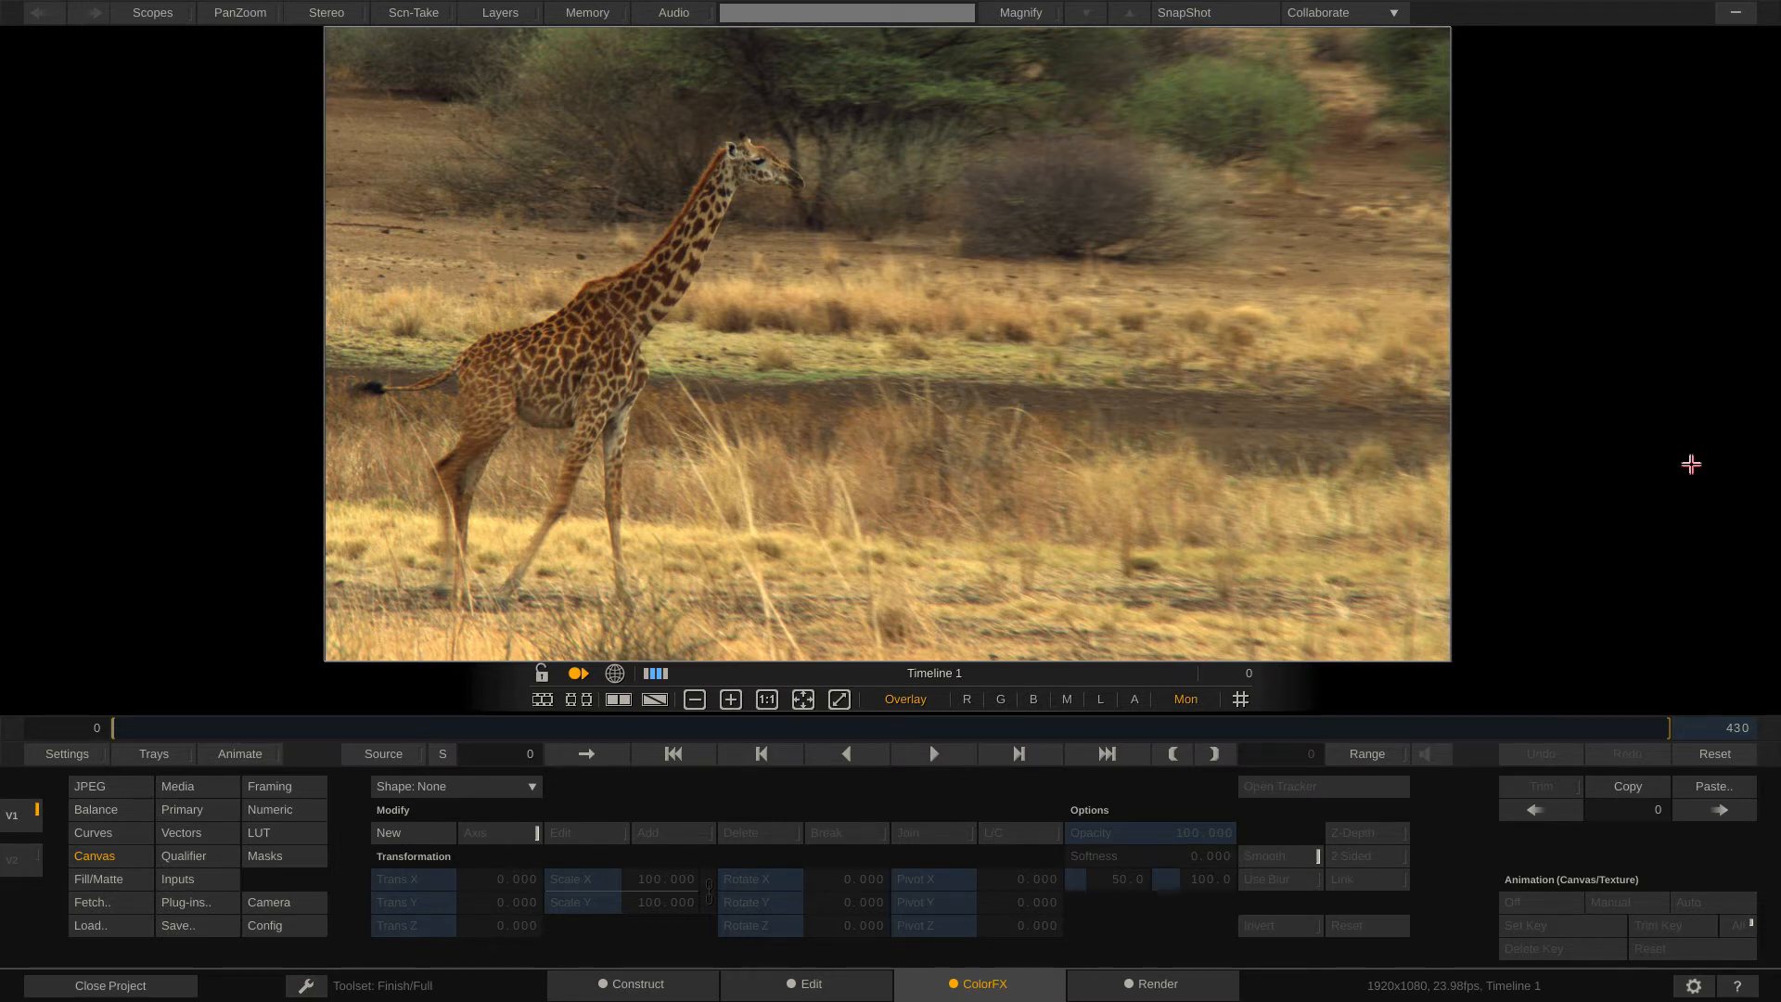
mouse_move(1776, 395)
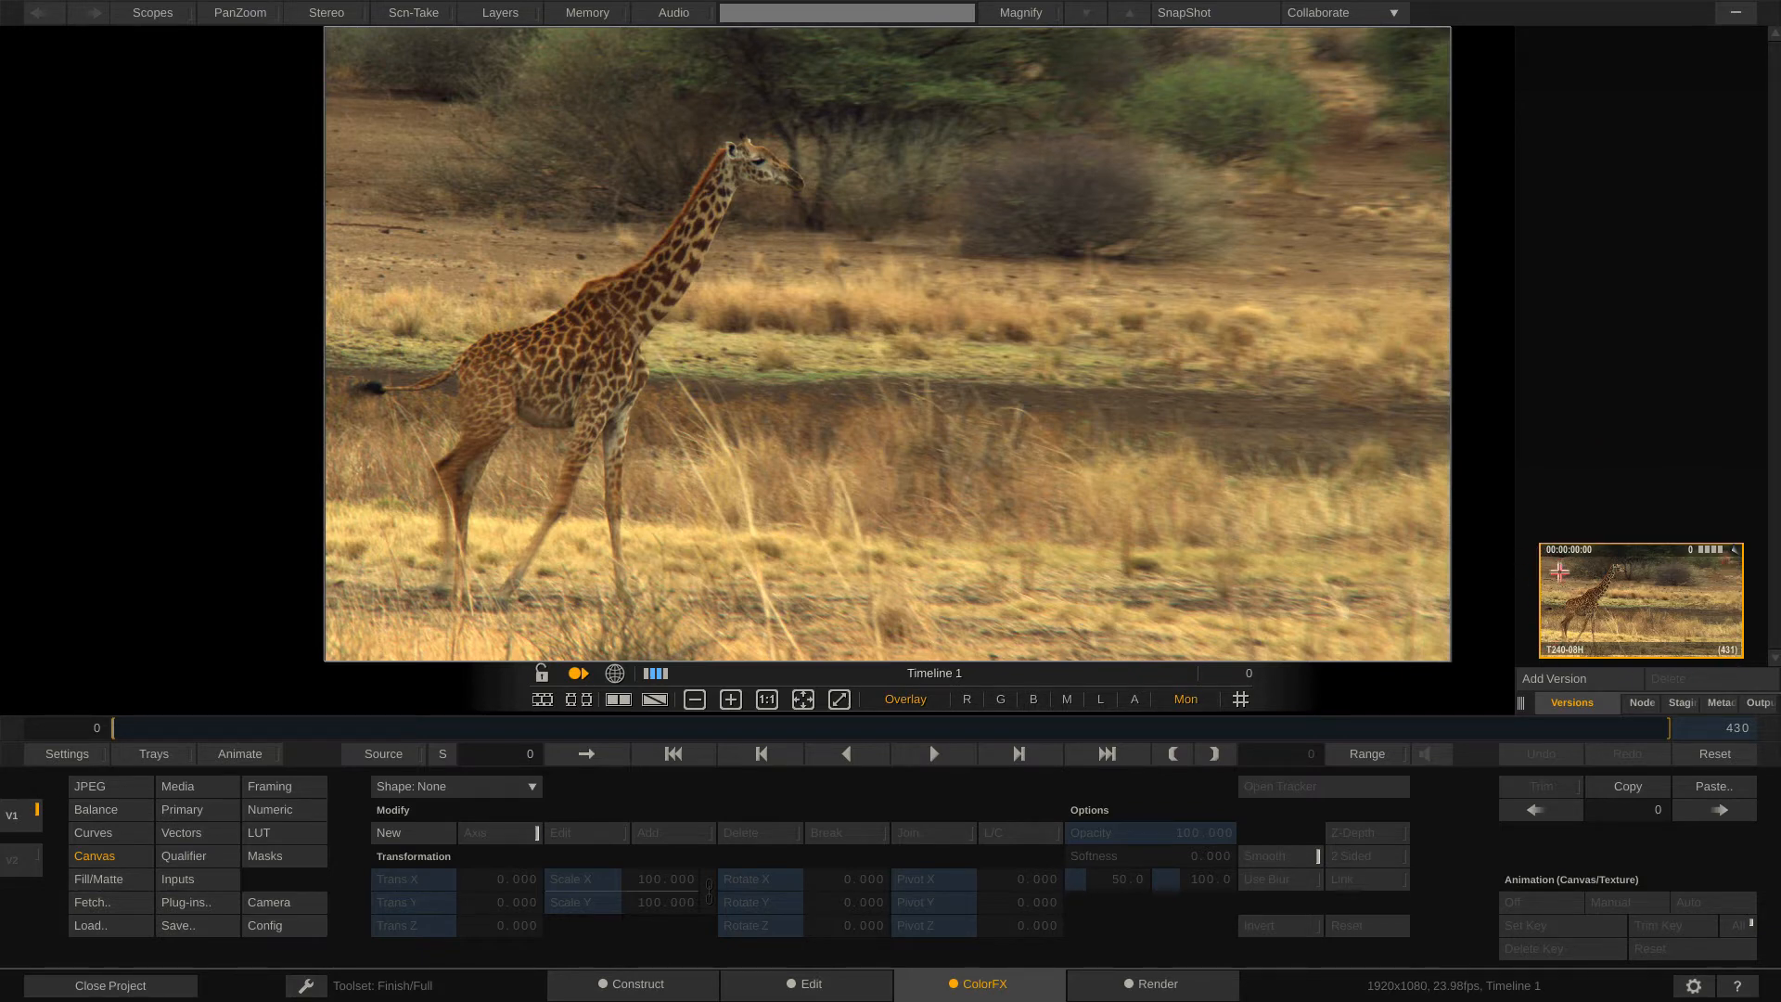
click(638, 980)
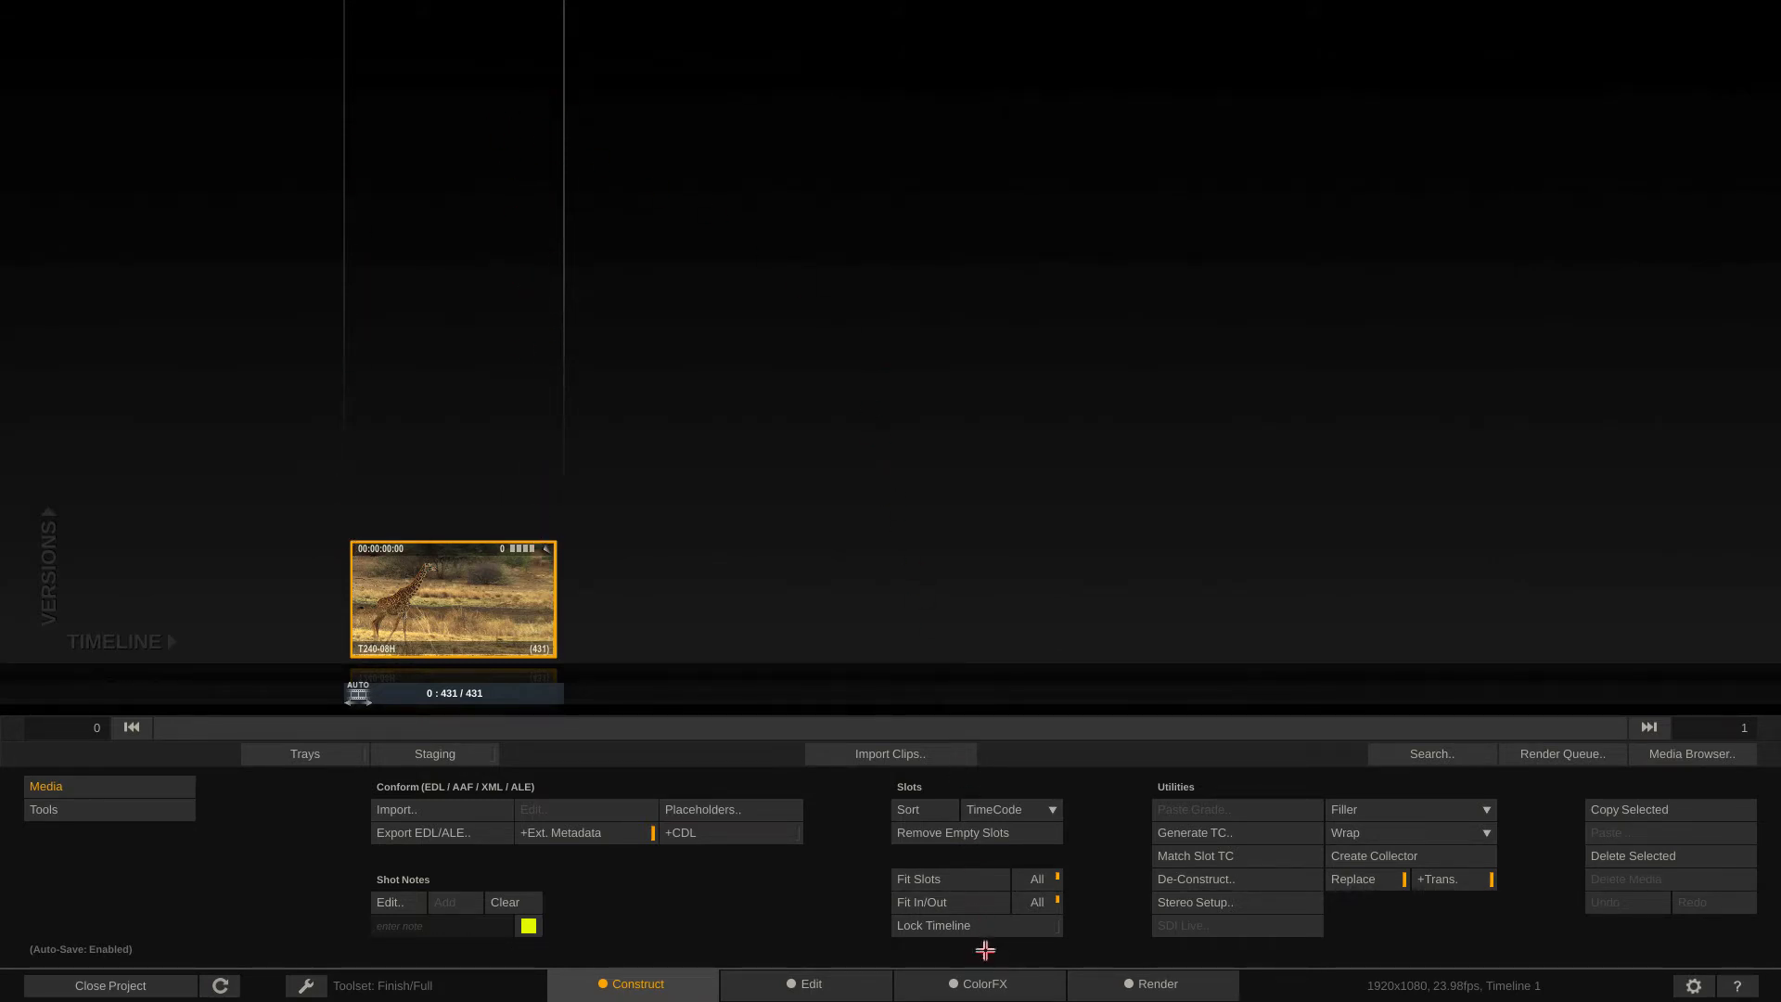
click(986, 981)
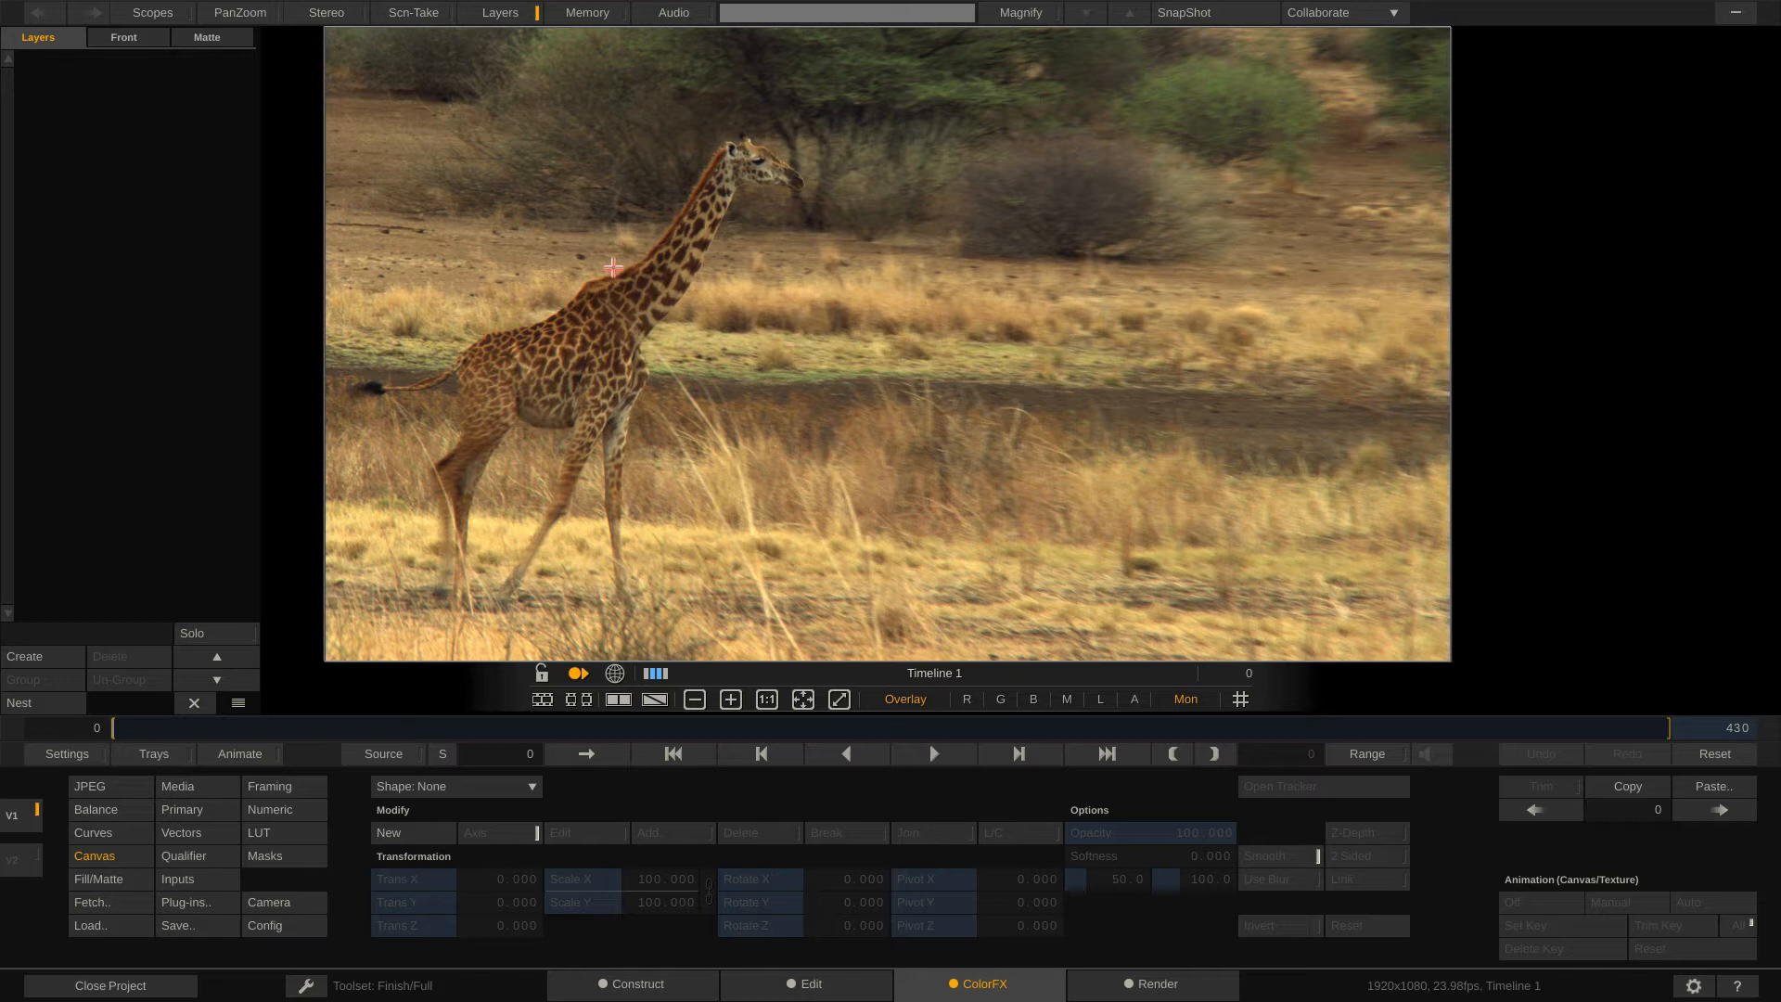
Step: Zoom the viewer out until the clip is small and fit the image back to the viewer
click(79, 390)
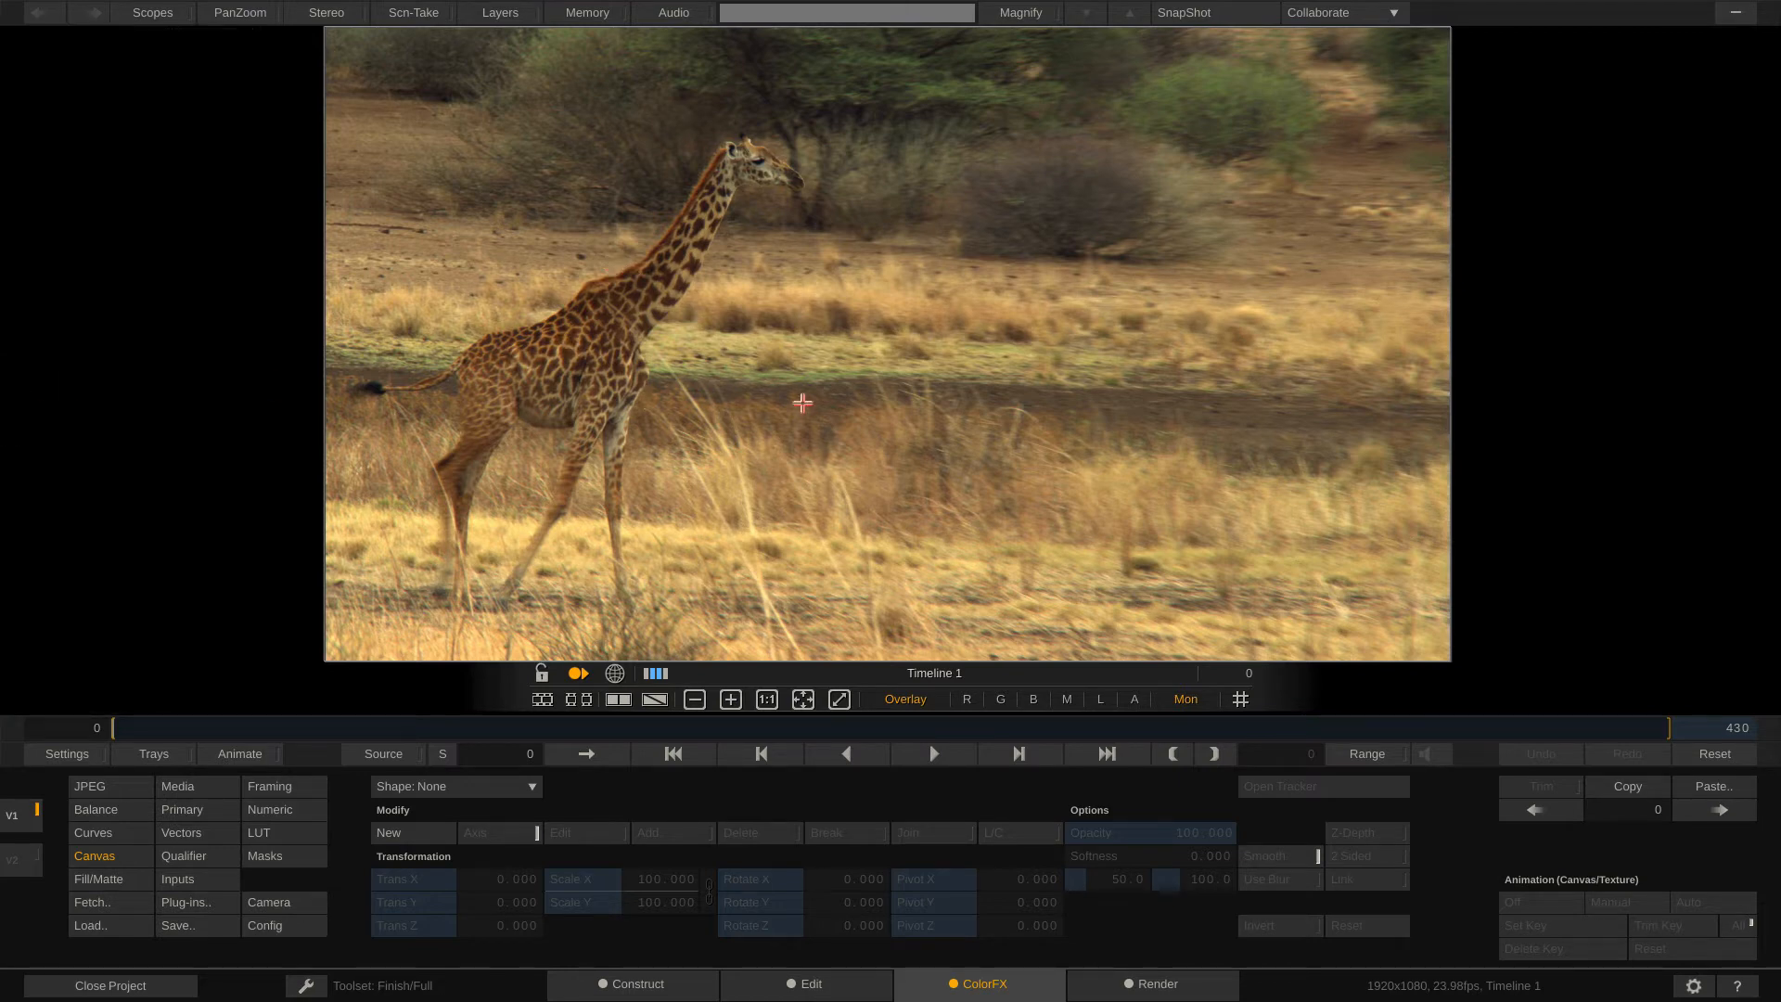
scroll(801, 402, down, 1)
scroll(801, 402, down, 5)
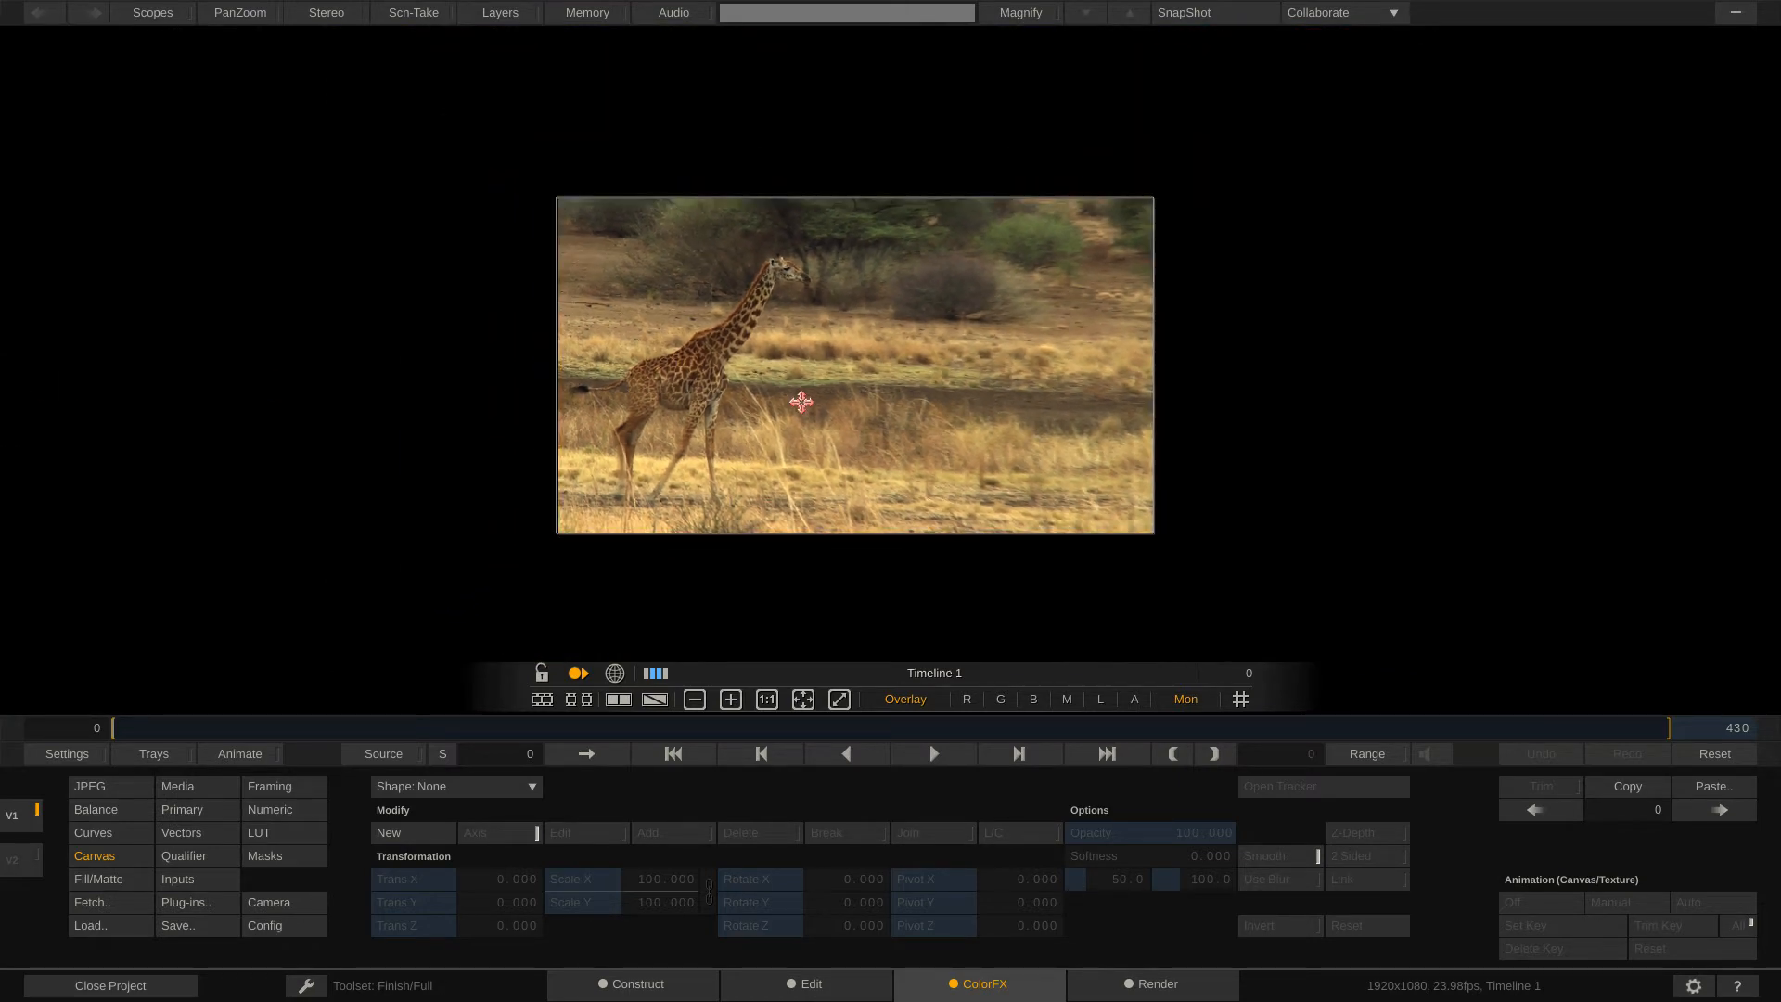
scroll(802, 402, down, 4)
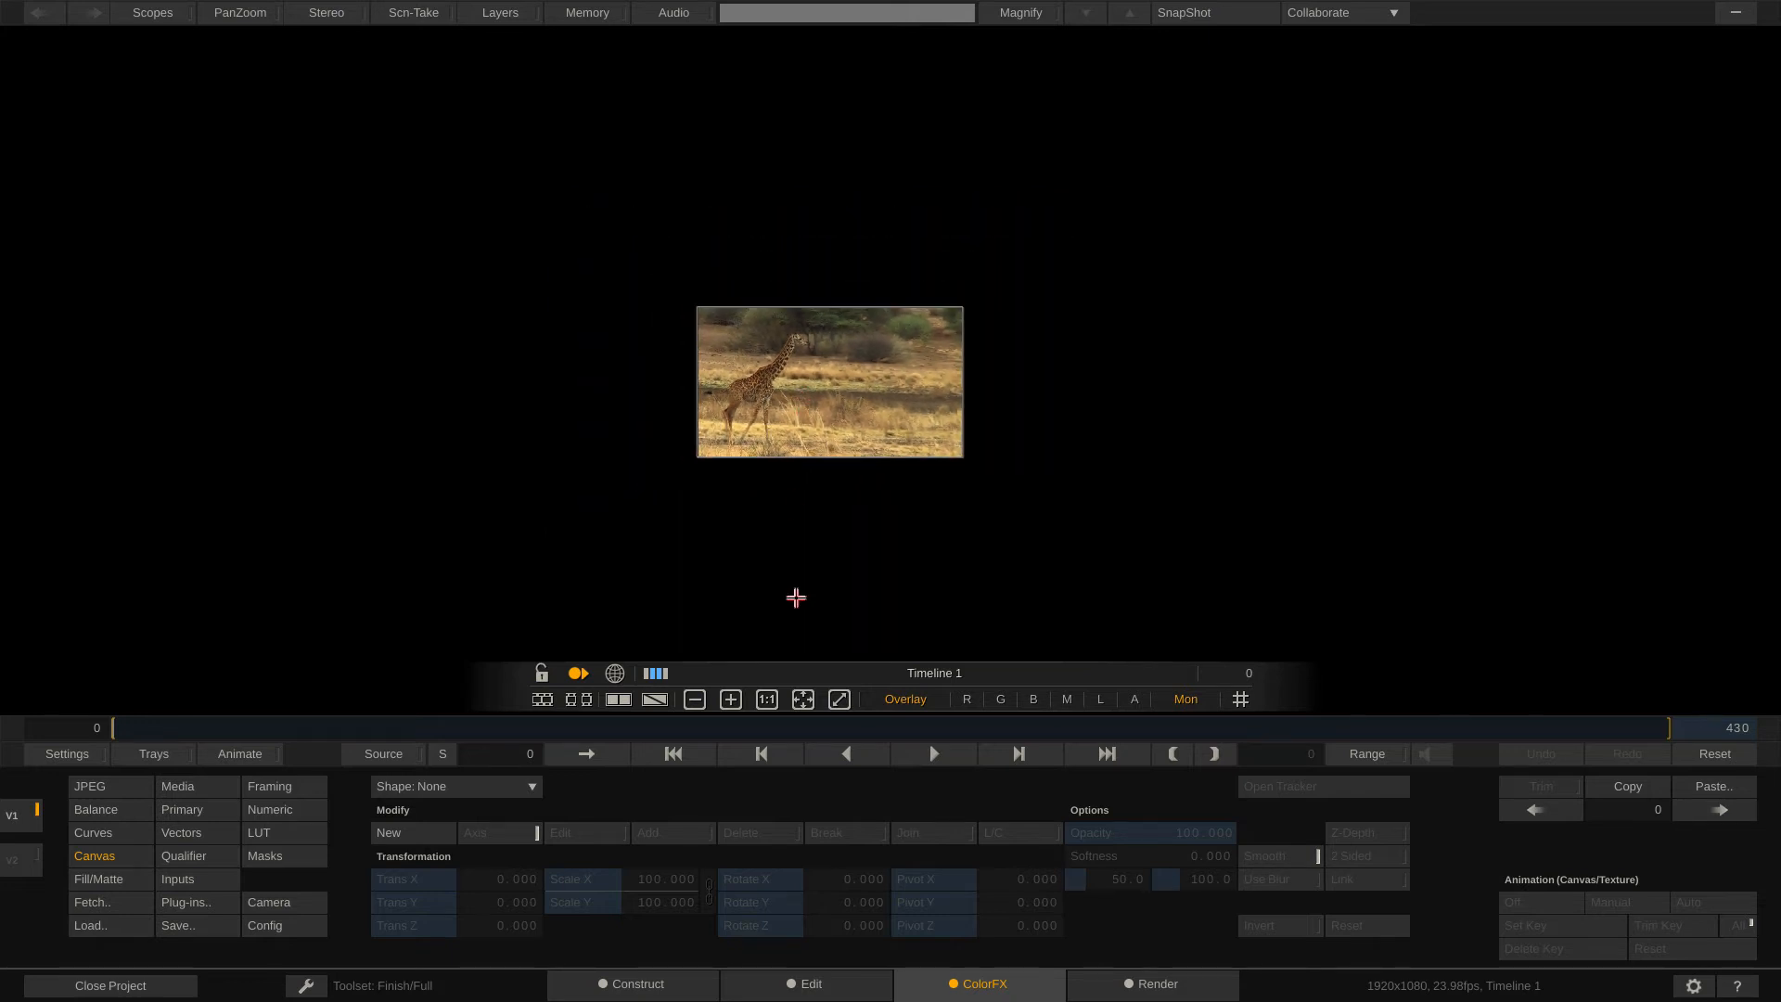
click(803, 698)
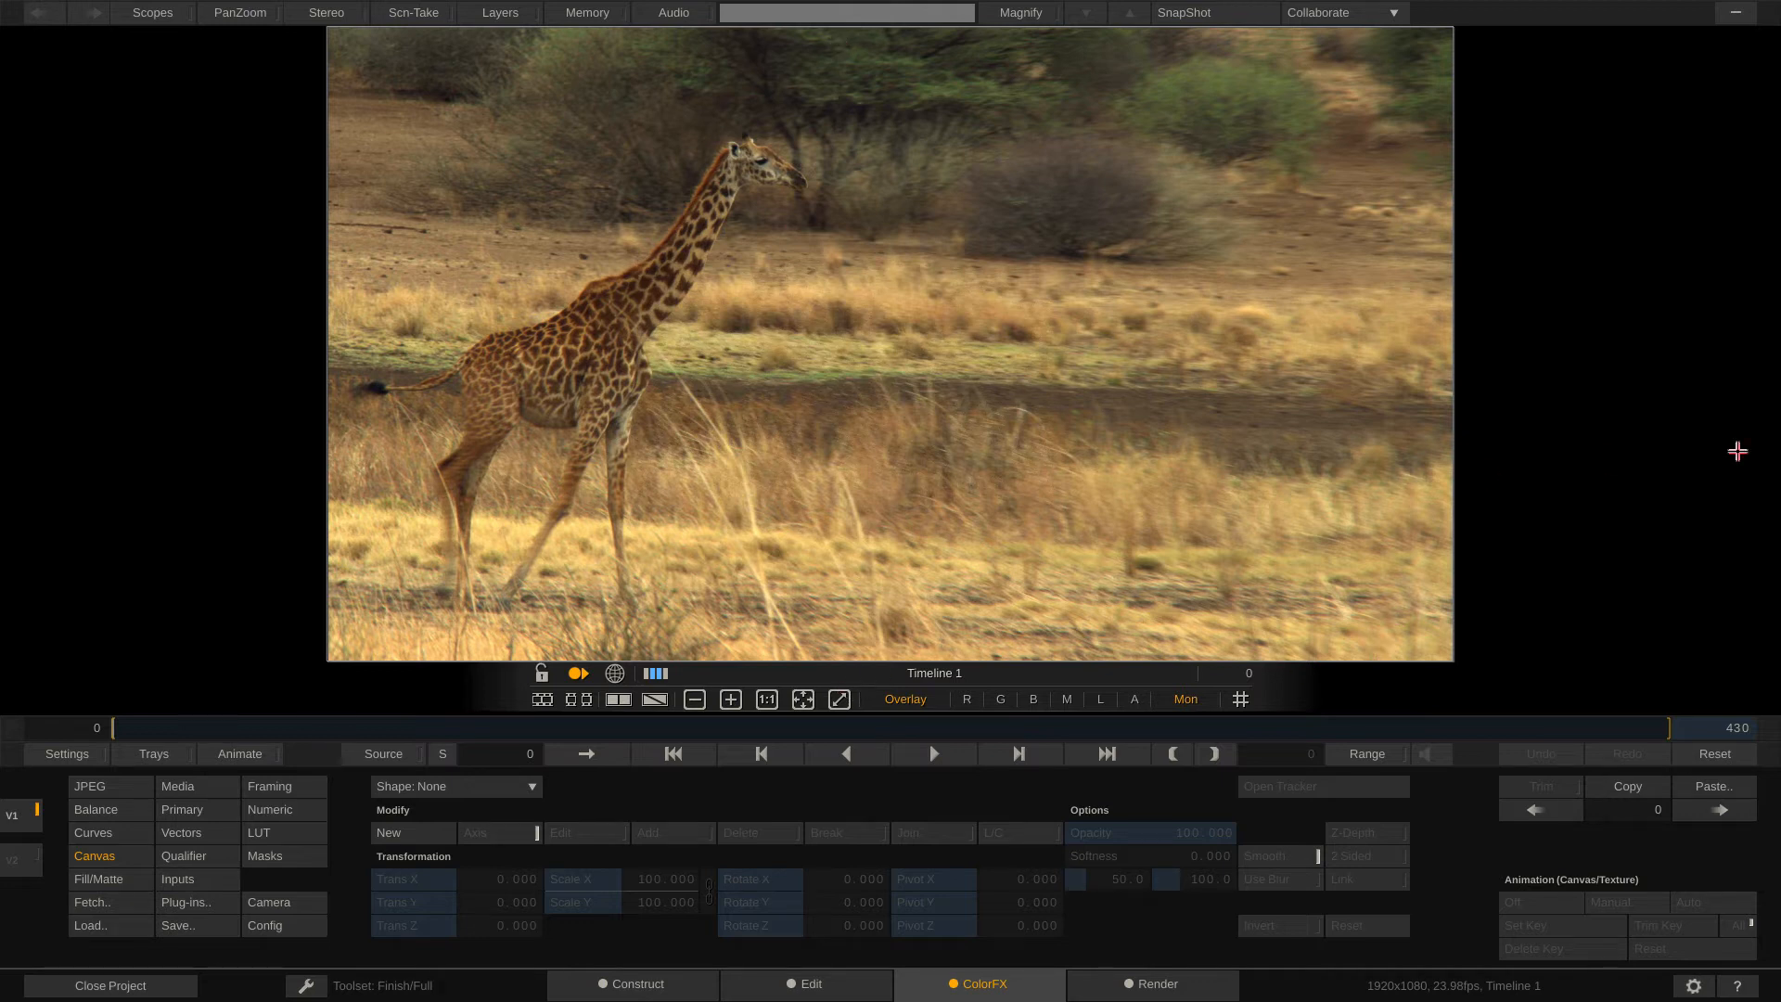
Step: Pan the image off-centre in the viewer and refit it beside the open layer stack
mouse_move(1775, 454)
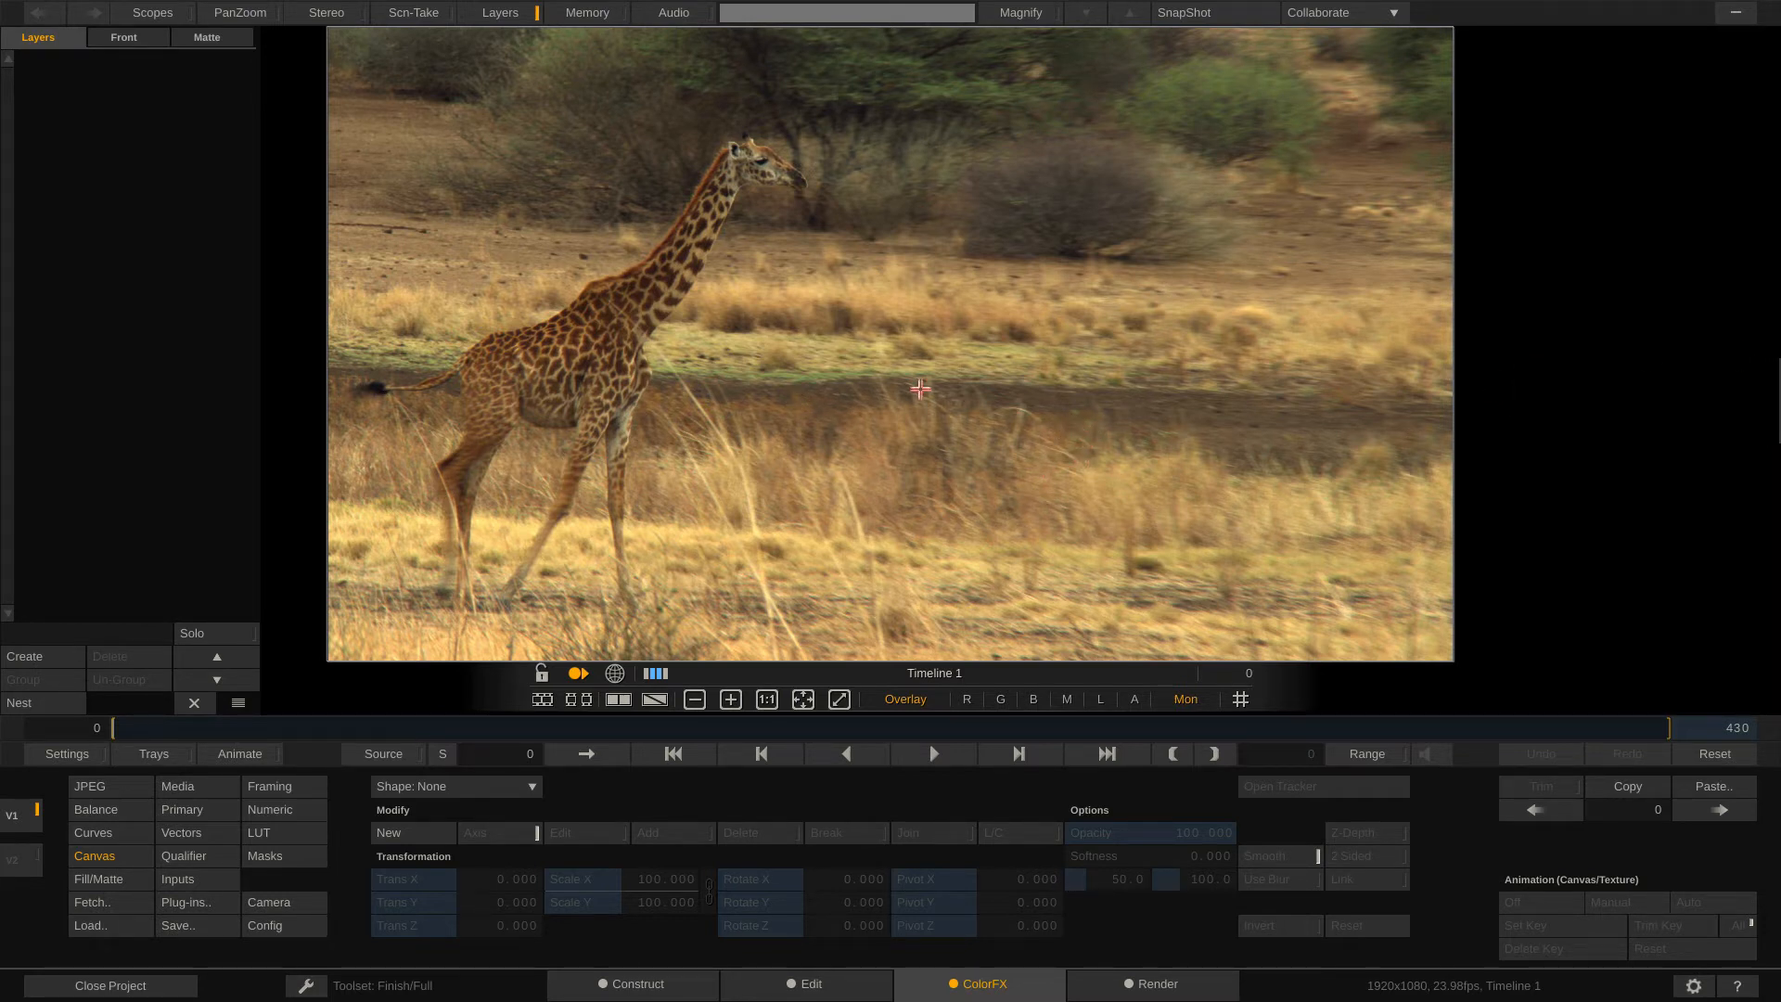
right_click(1062, 383)
drag(1133, 373, 546, 384)
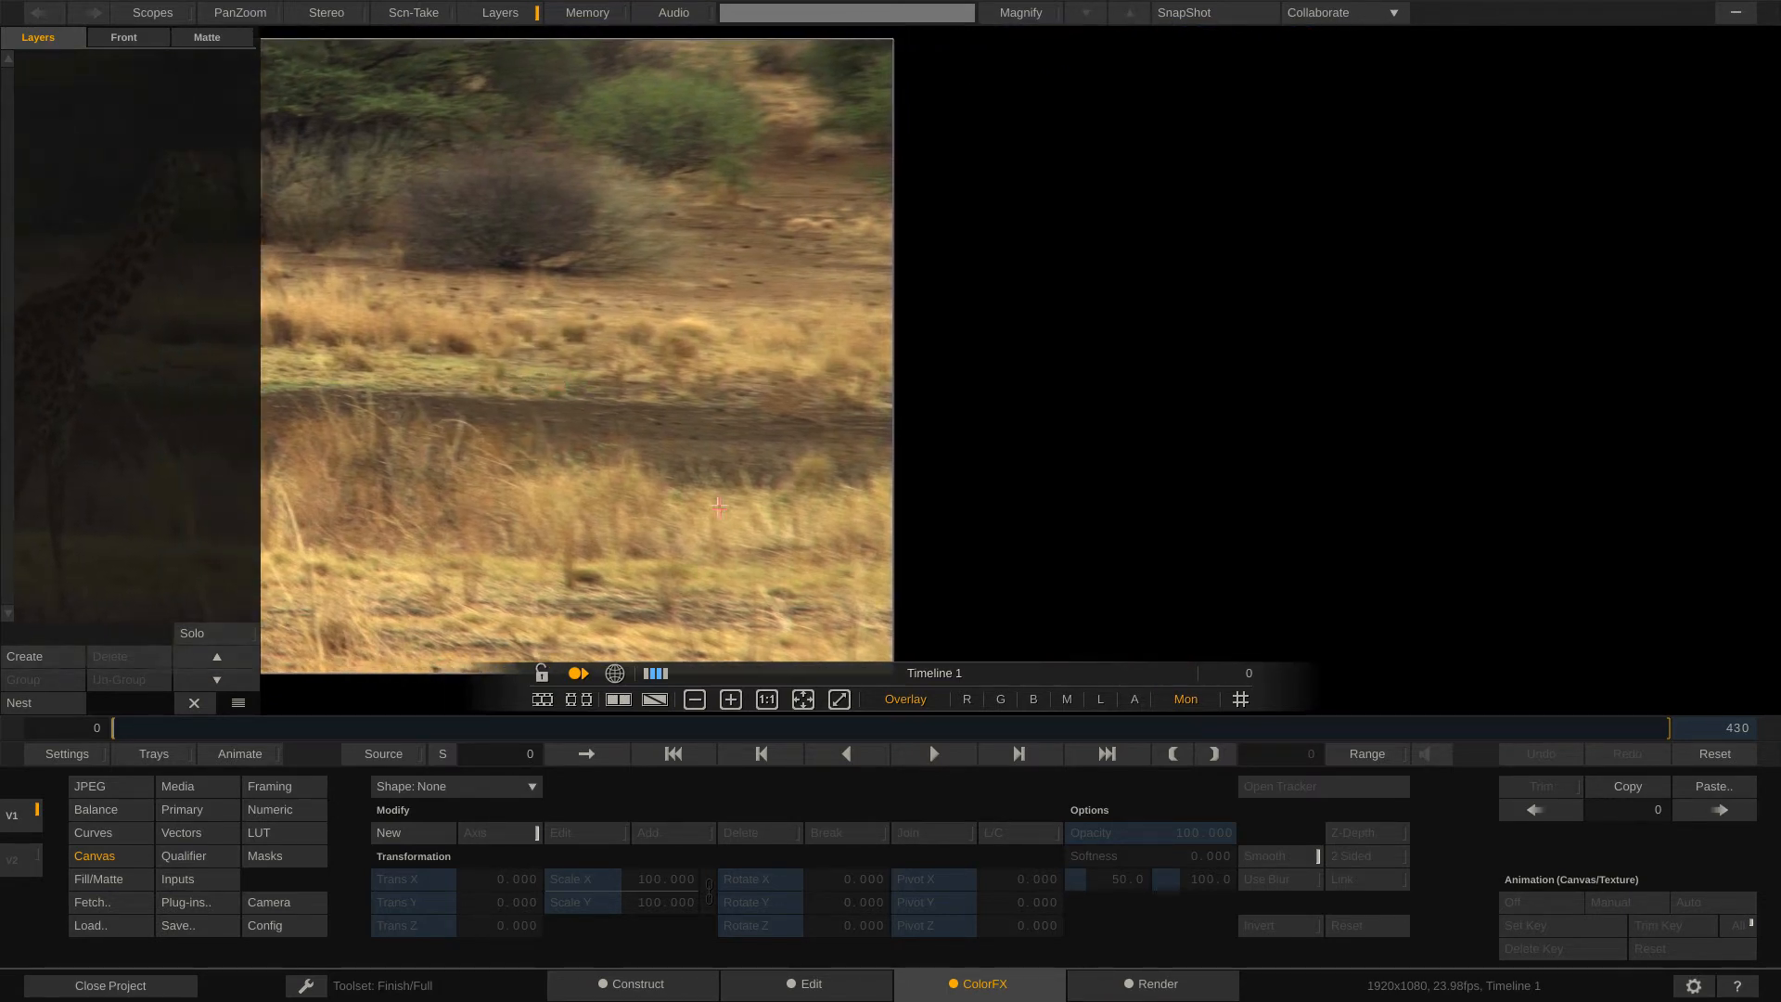
click(805, 702)
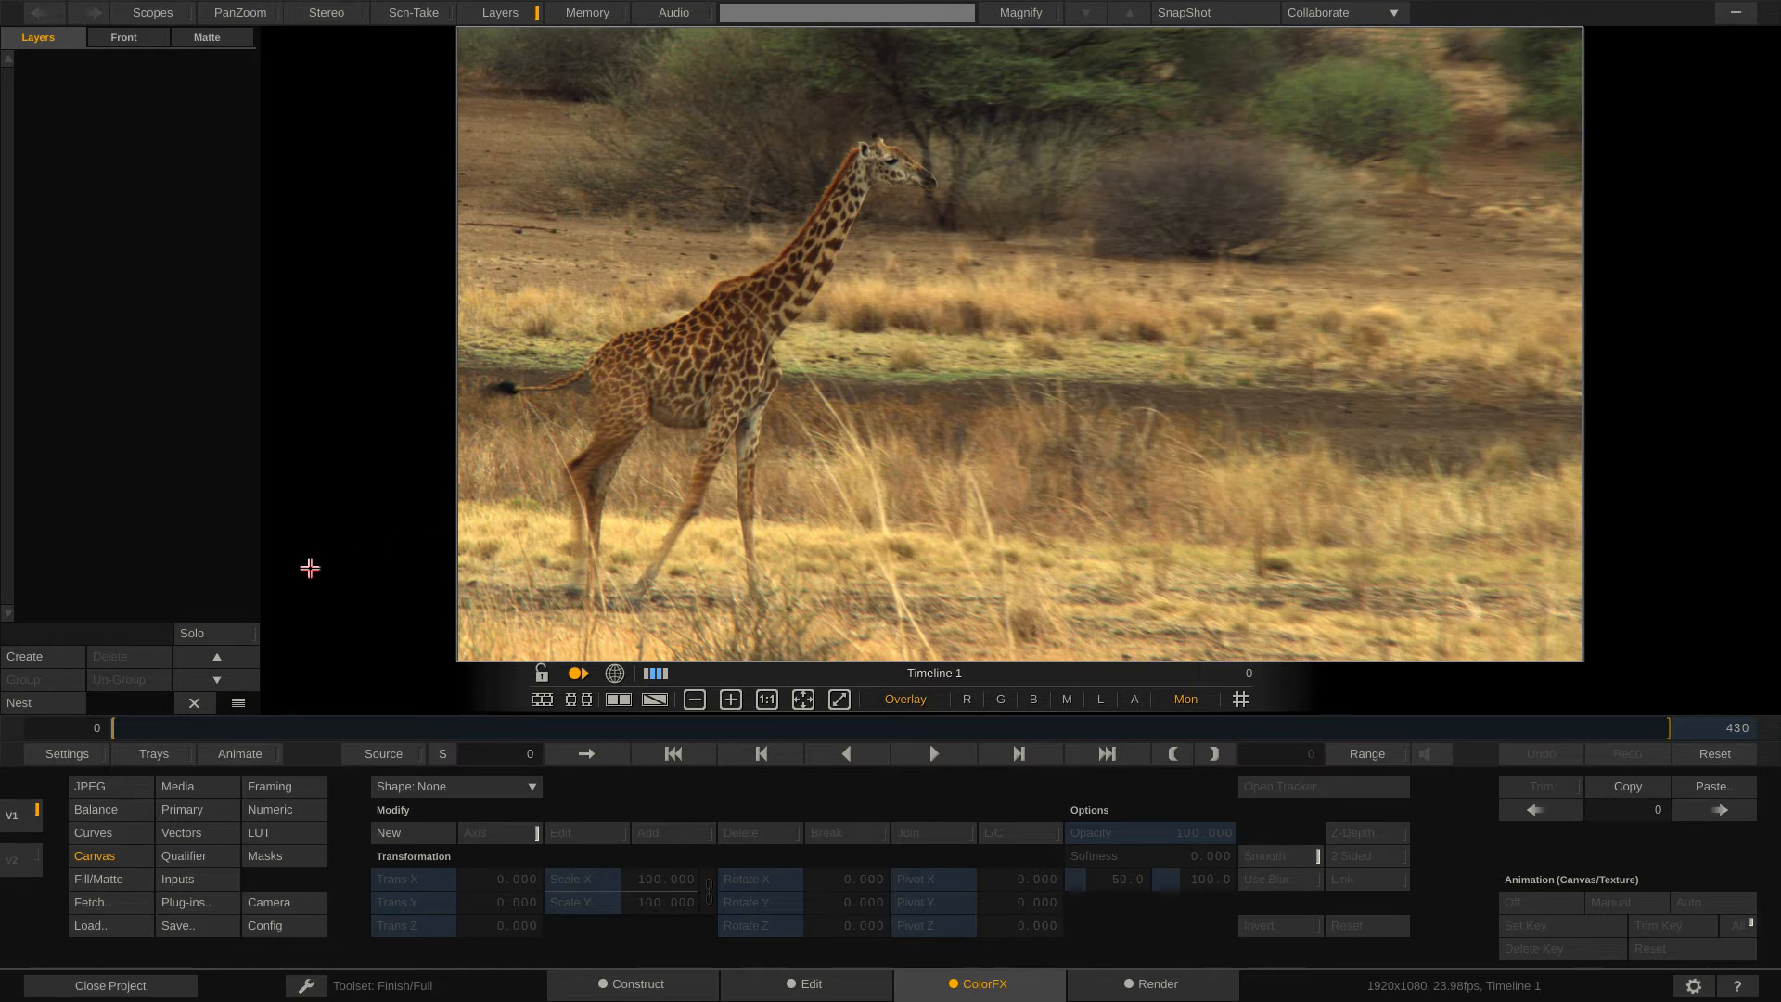
Step: Create a layer named "Red Circle Left" and set its canvas shape to Circle
click(25, 656)
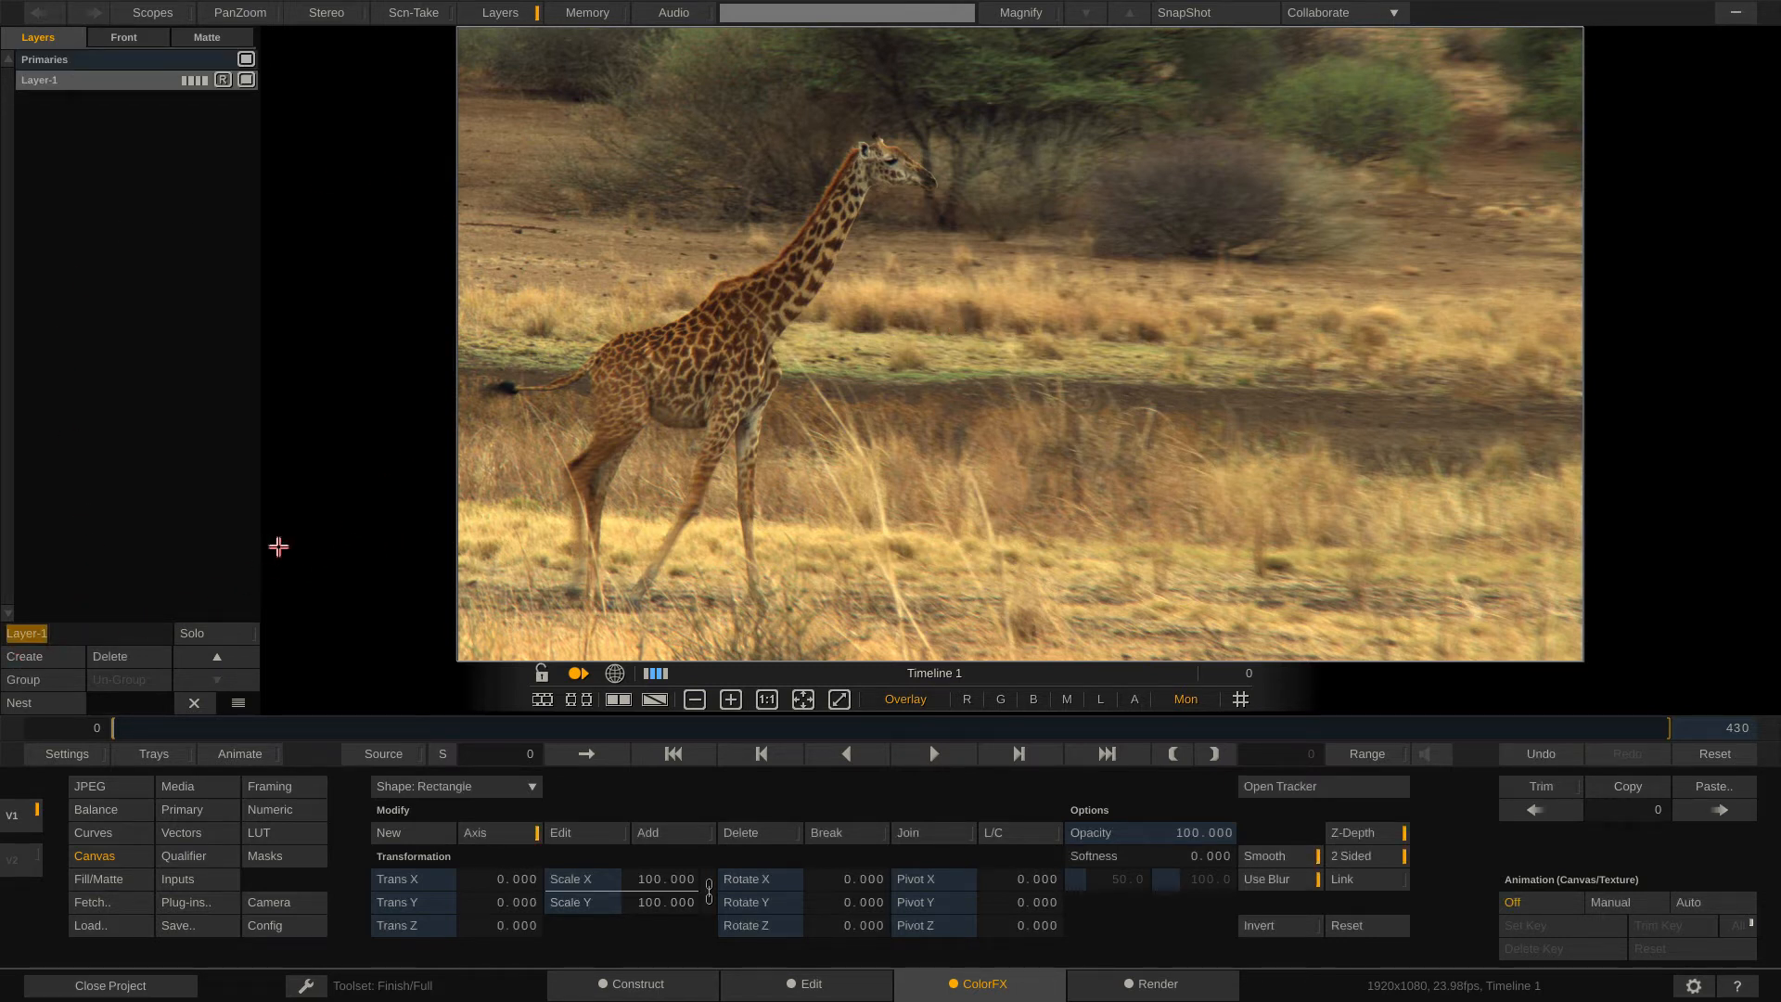
text(Red Circle Left)
key(Return)
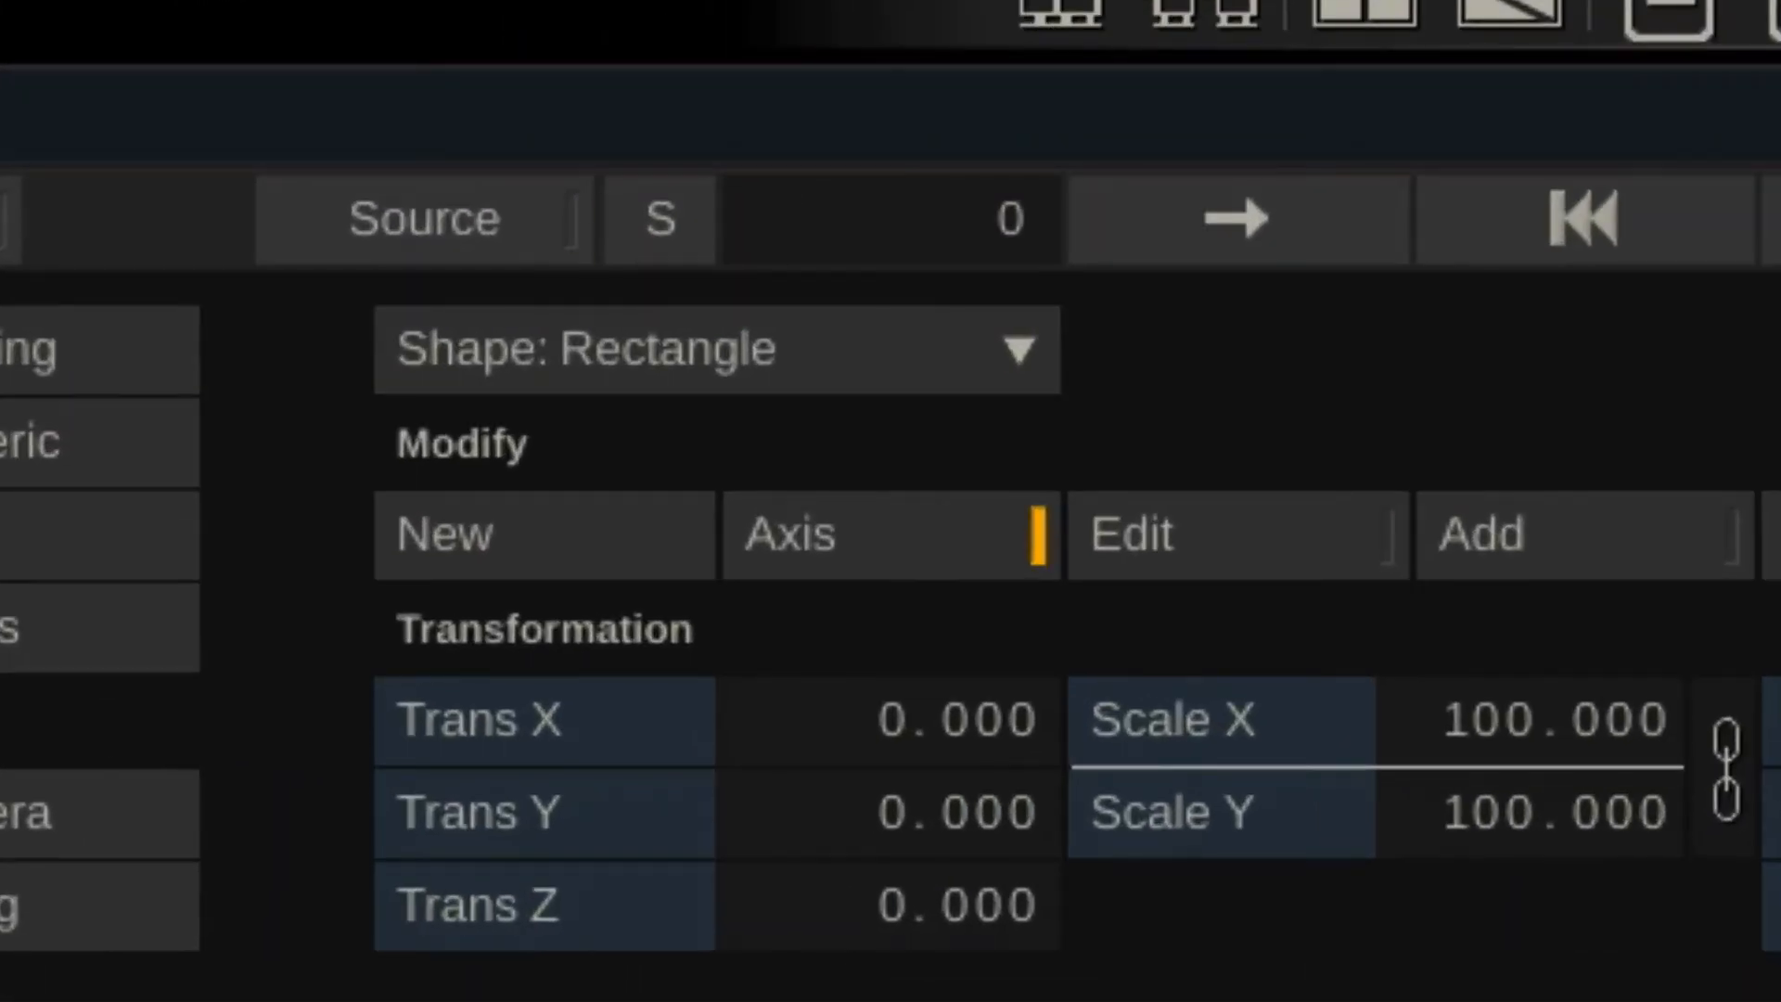
click(601, 380)
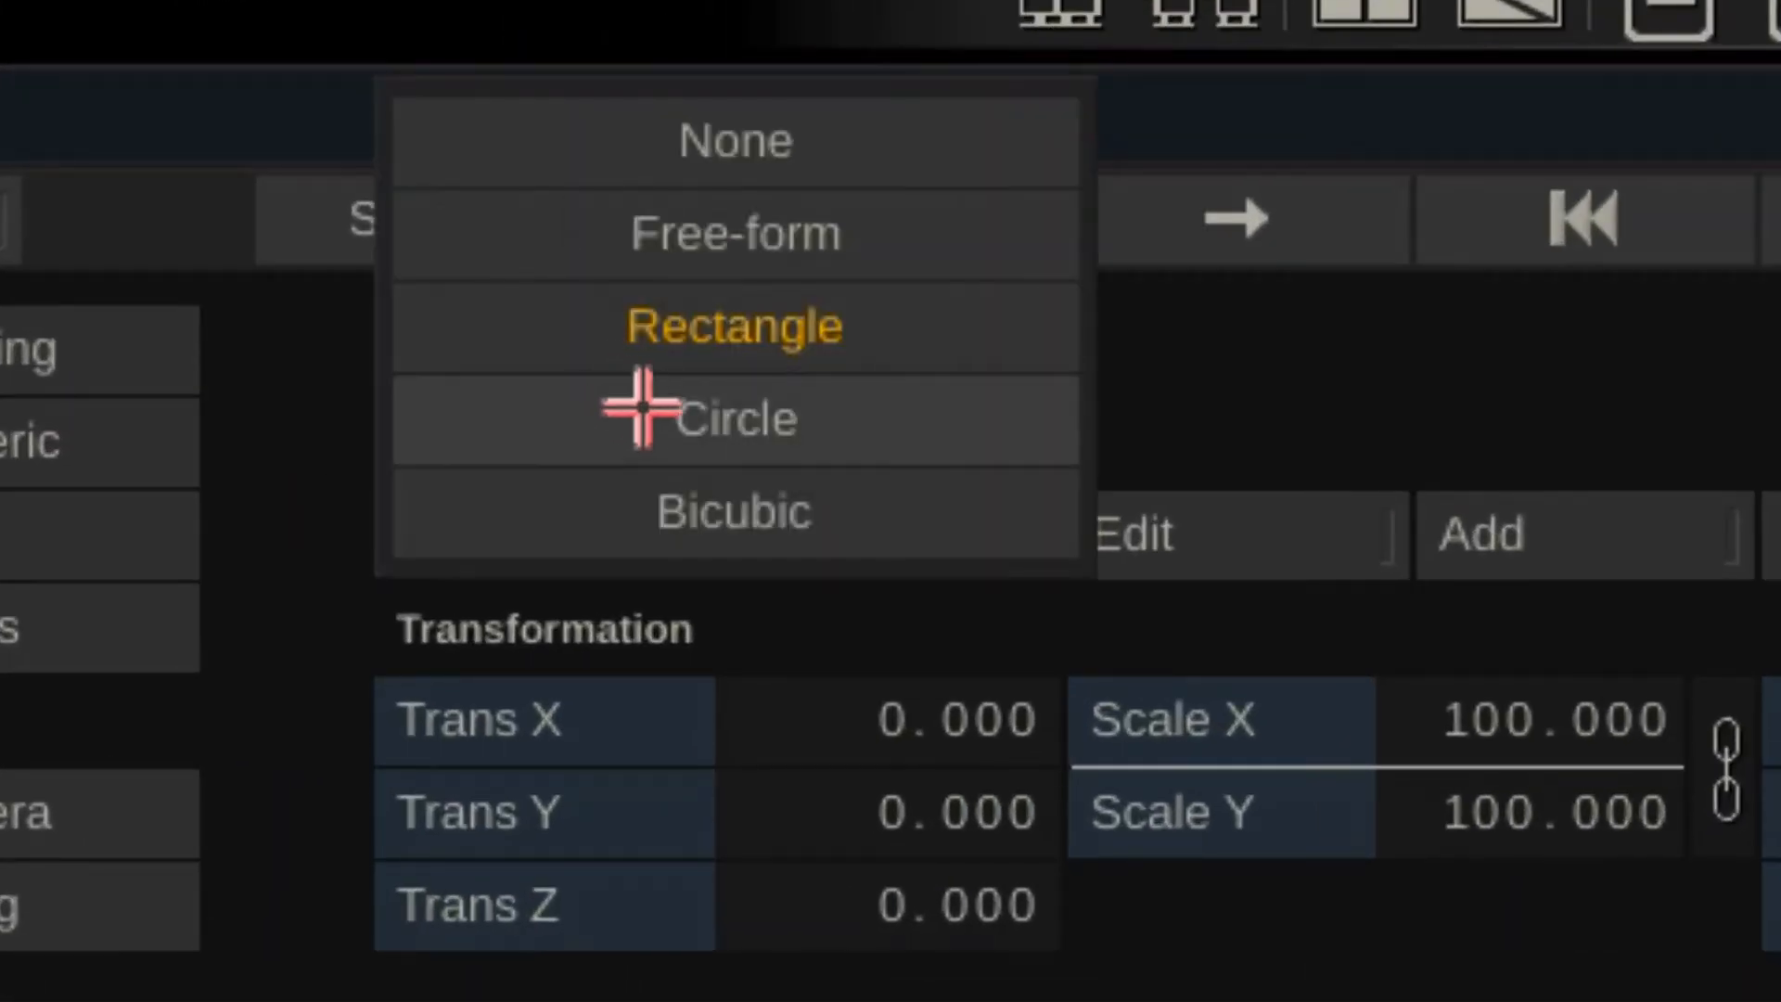
click(668, 399)
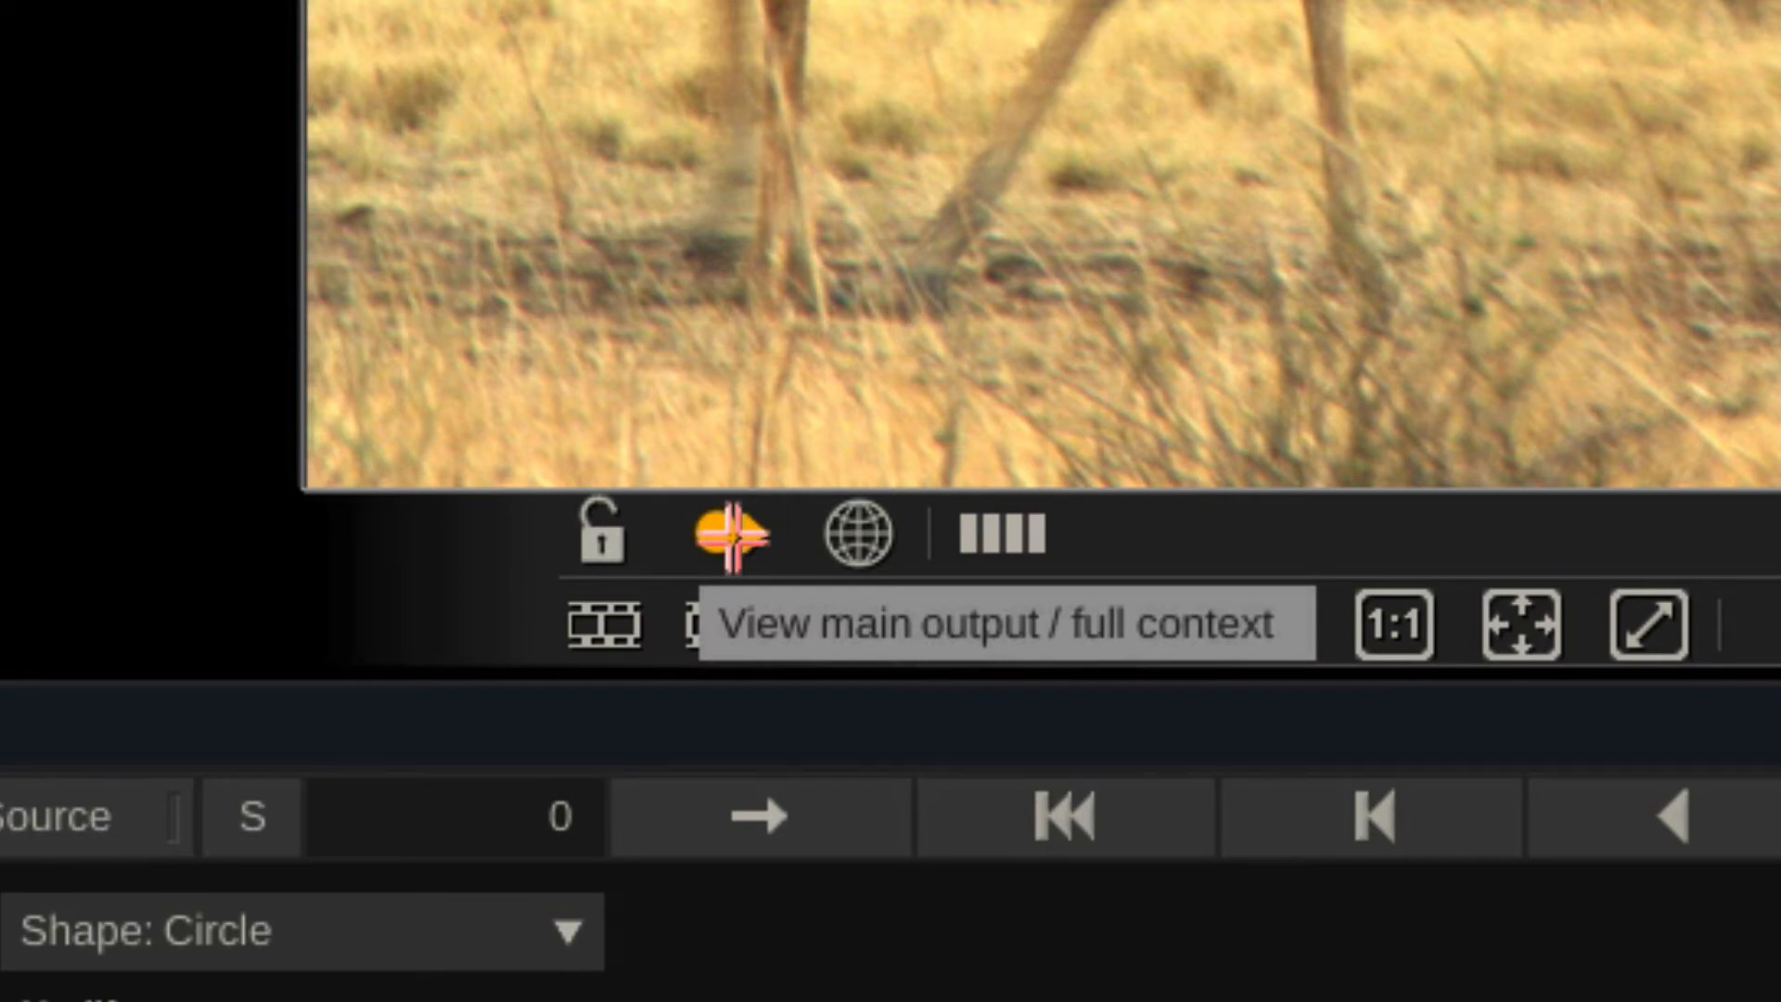
Step: Switch the viewer off main output, scale the circle to about 60% and place it over the giraffe's head and the trees
click(733, 536)
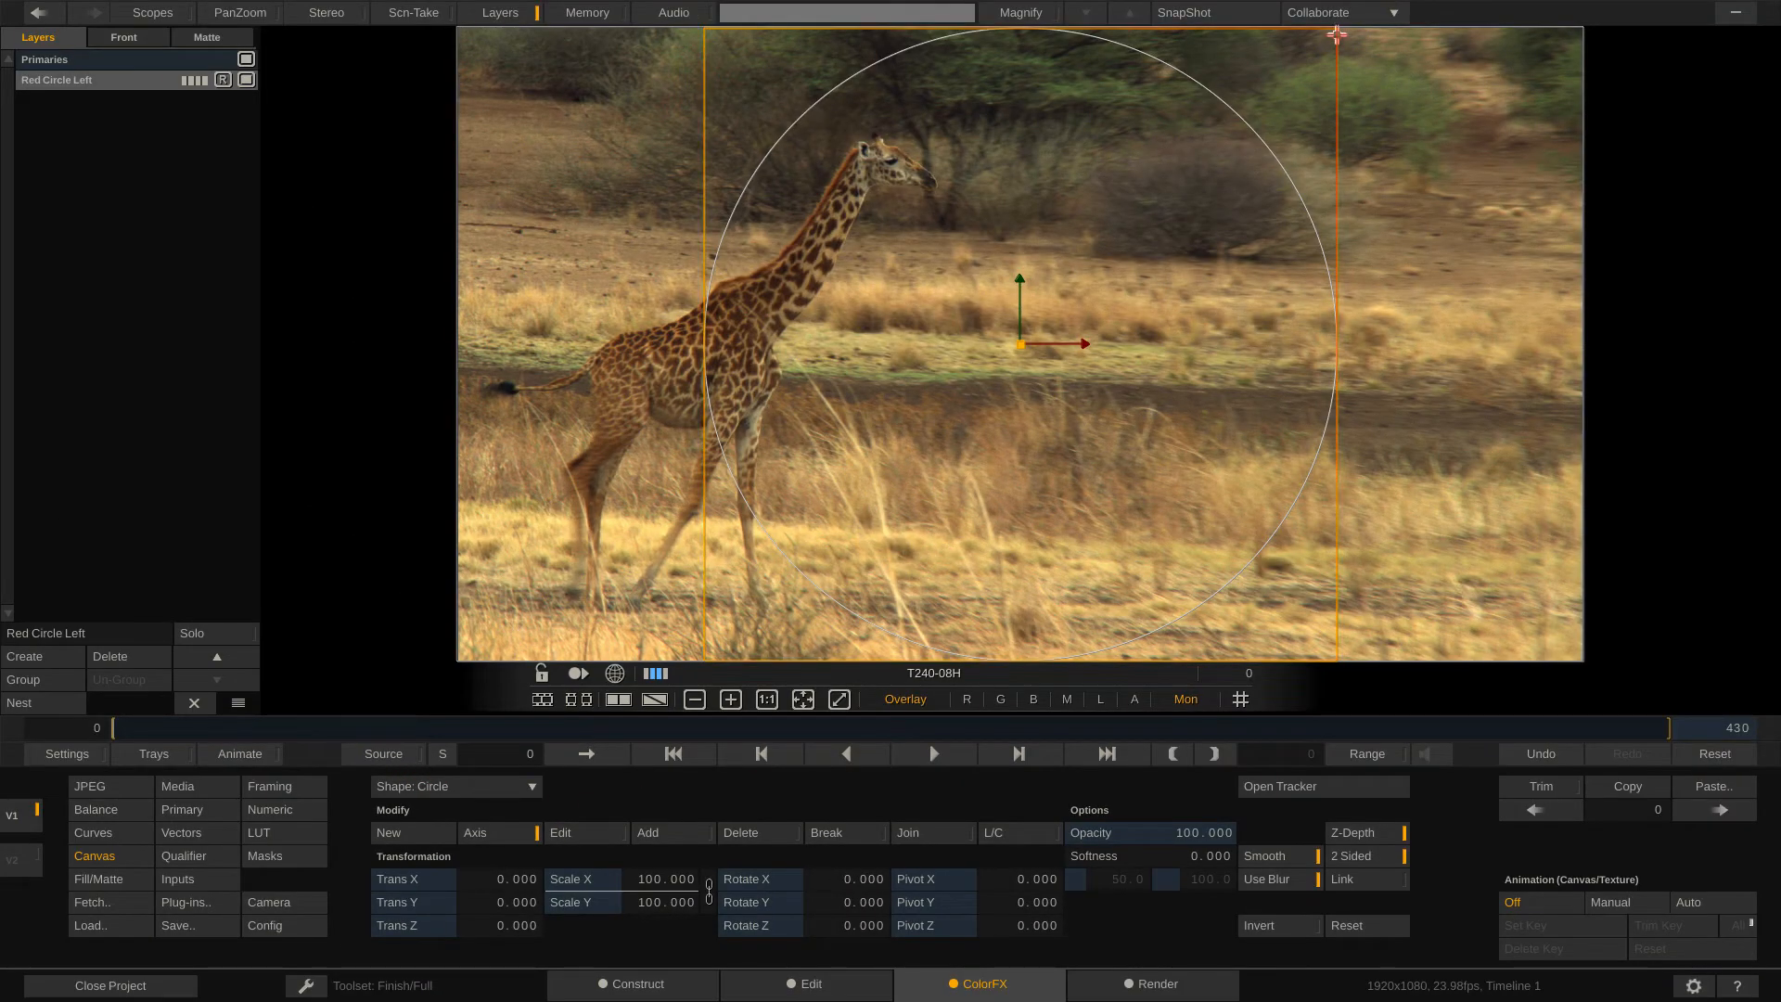
drag(1333, 31, 1083, 292)
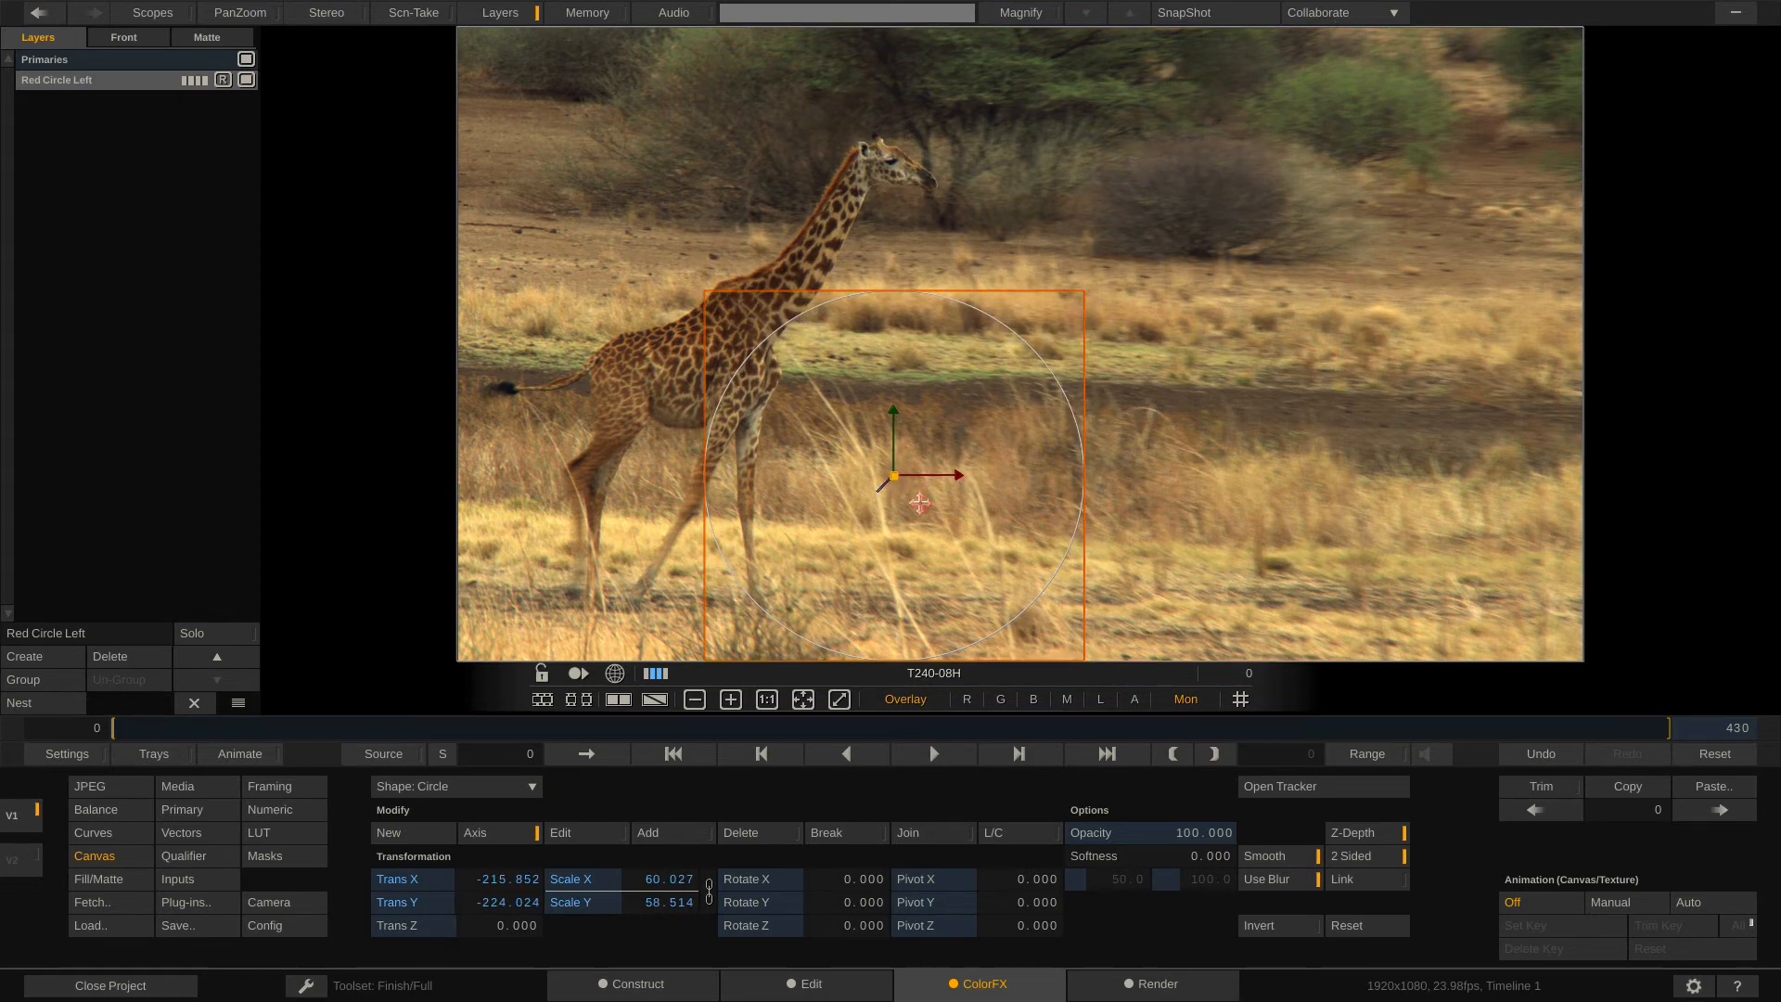
drag(916, 531, 1025, 279)
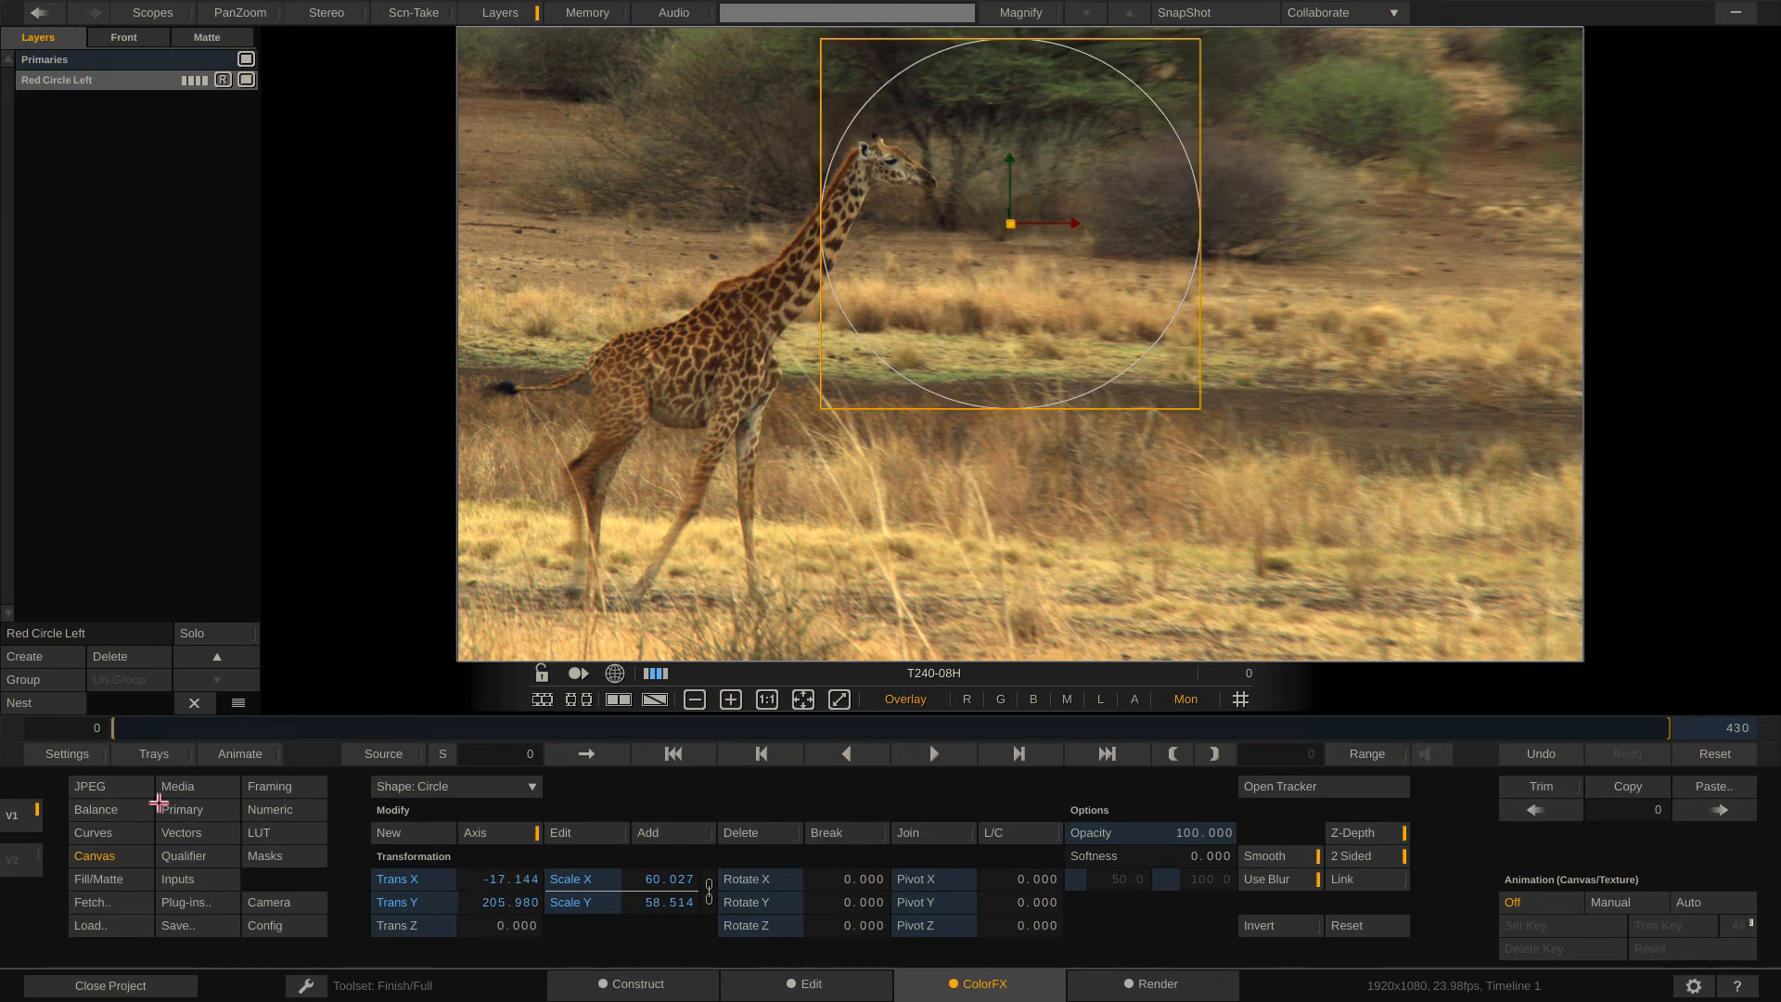
Step: Raise the red offset of the Red Circle Left layer to about 53489 in the color balance controls
click(115, 809)
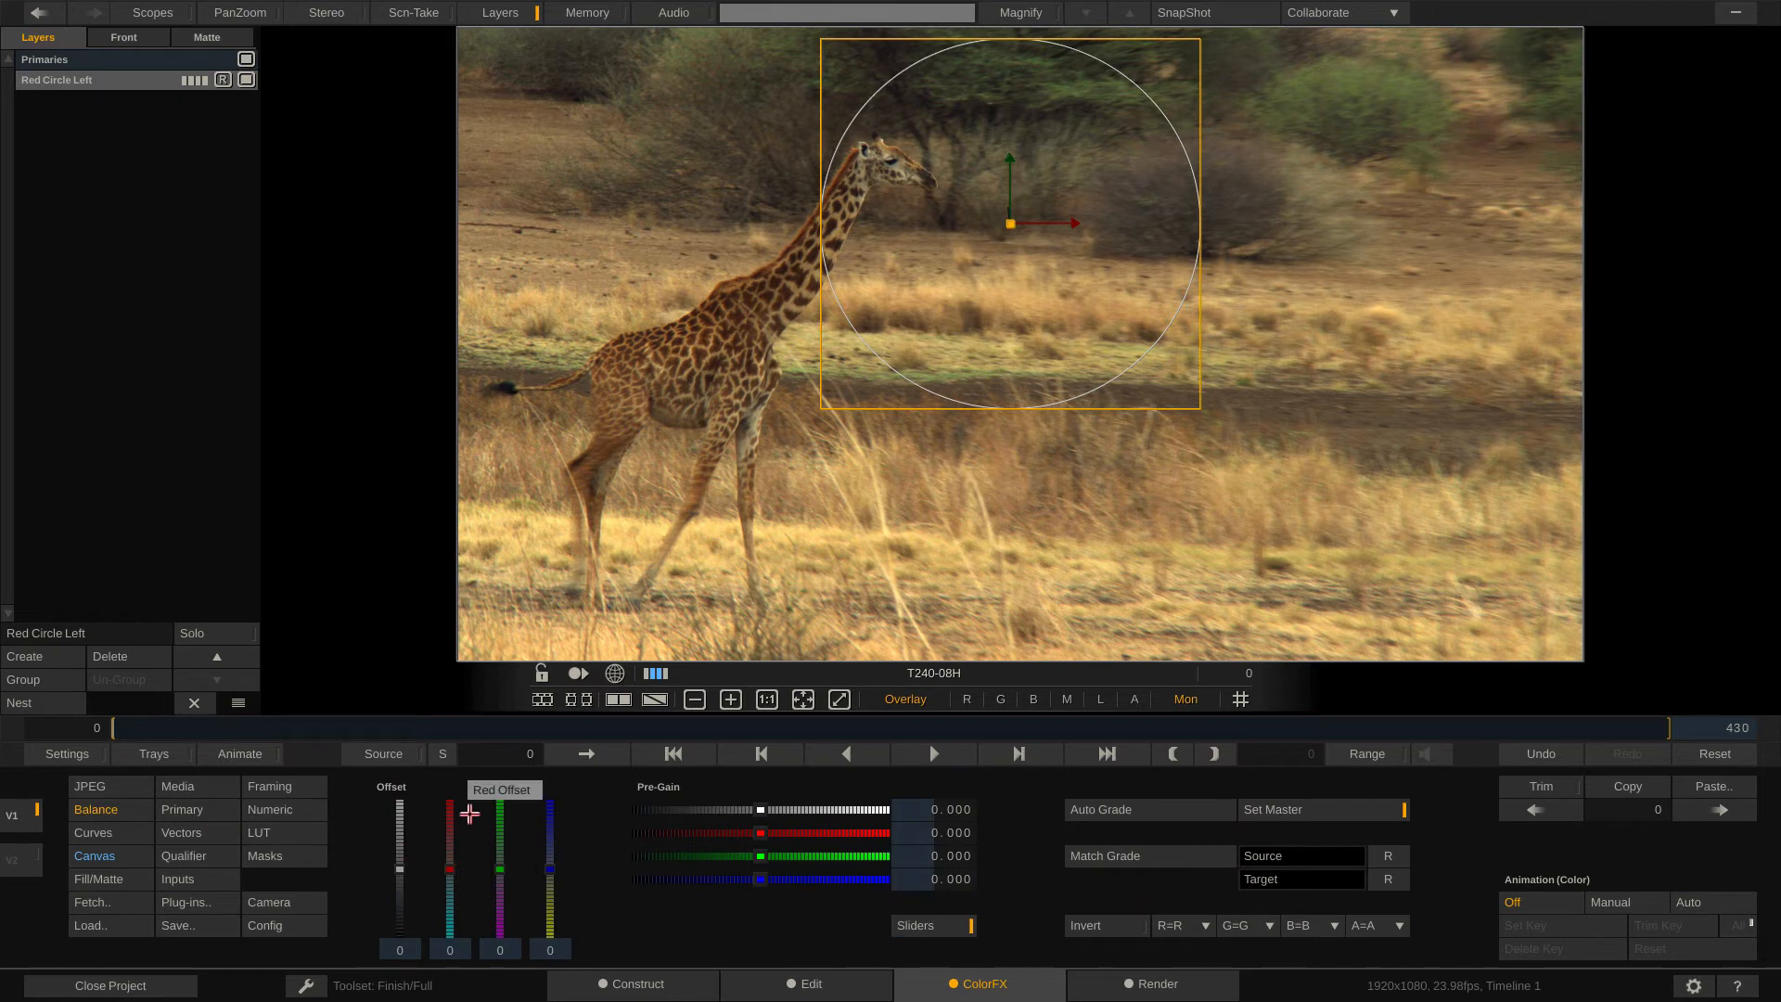
drag(450, 867, 450, 815)
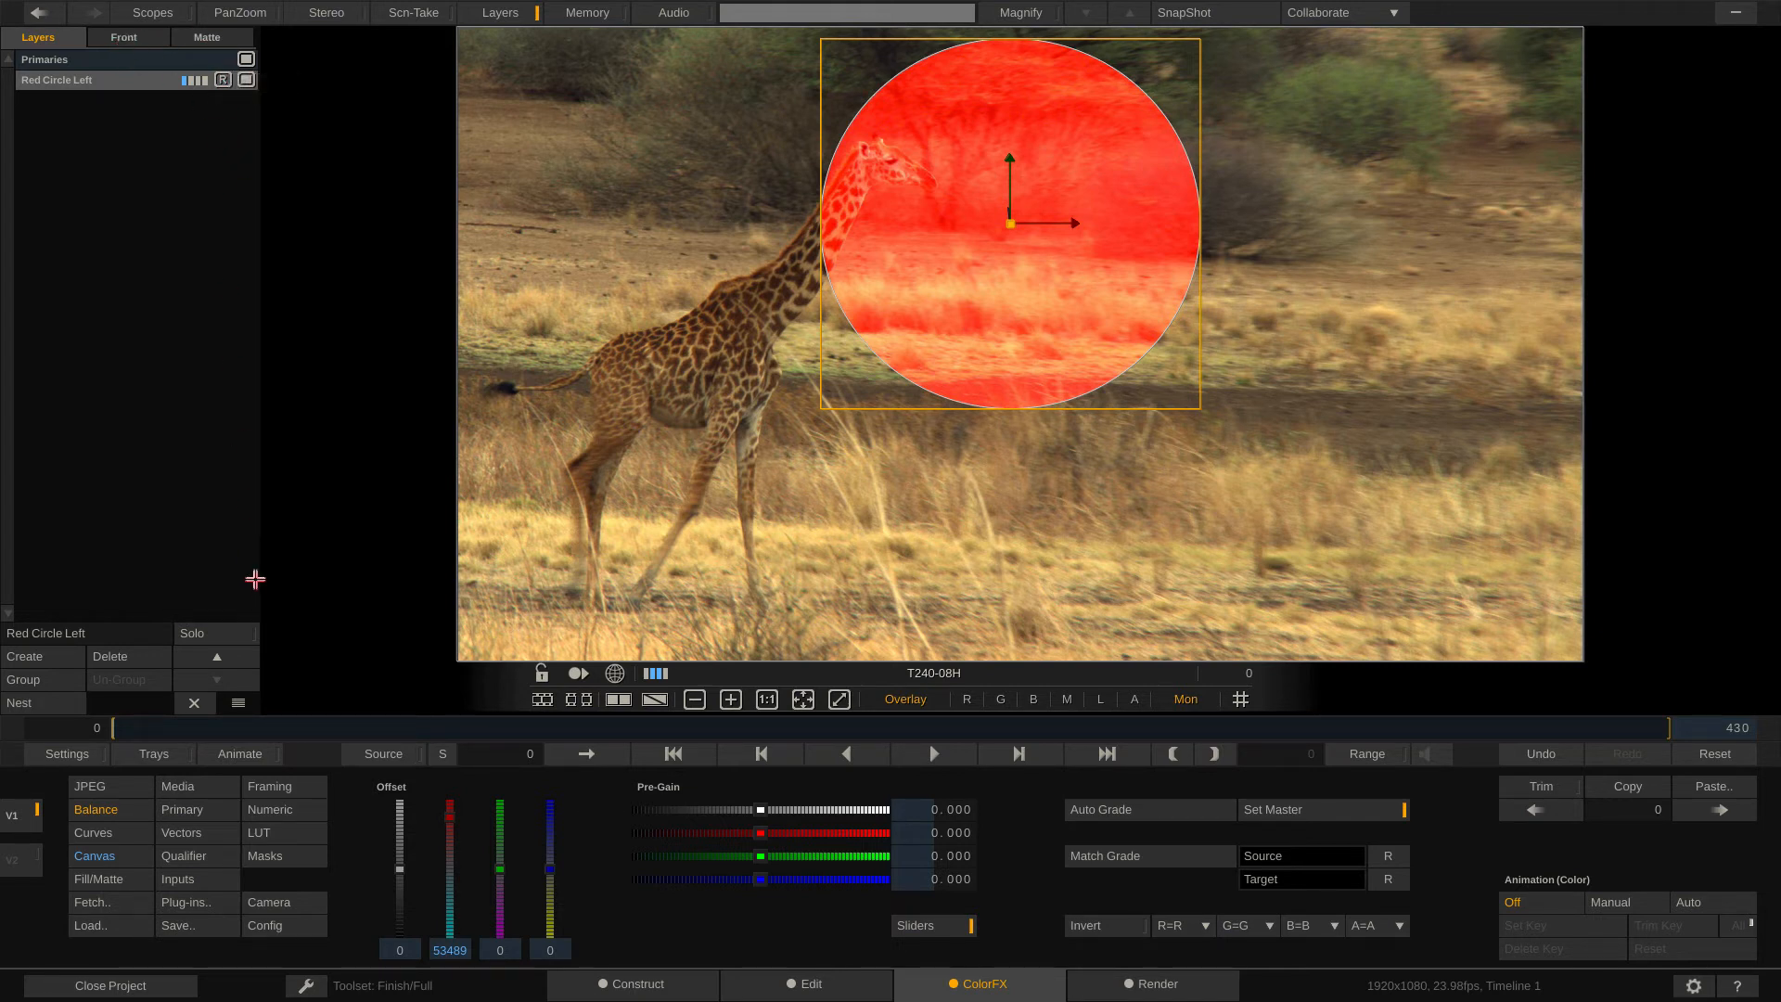
Step: Create a second layer named "Blue Circle Right"
click(16, 657)
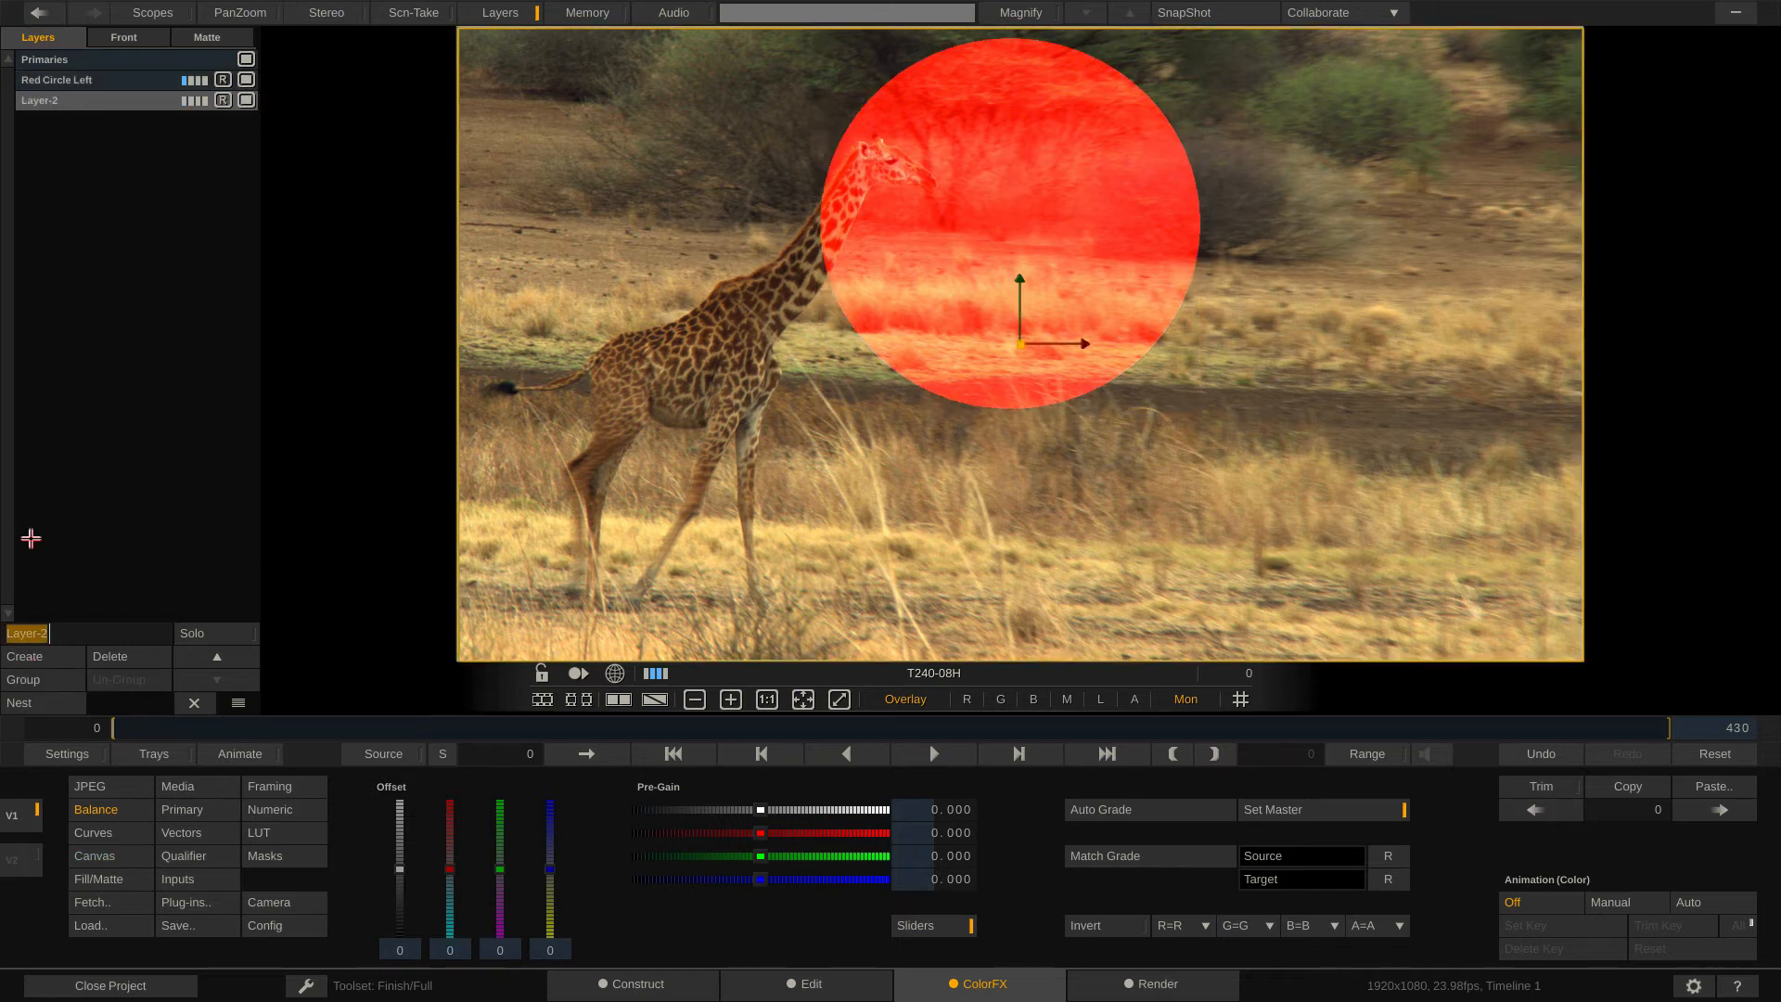
text(Blue Circle Right)
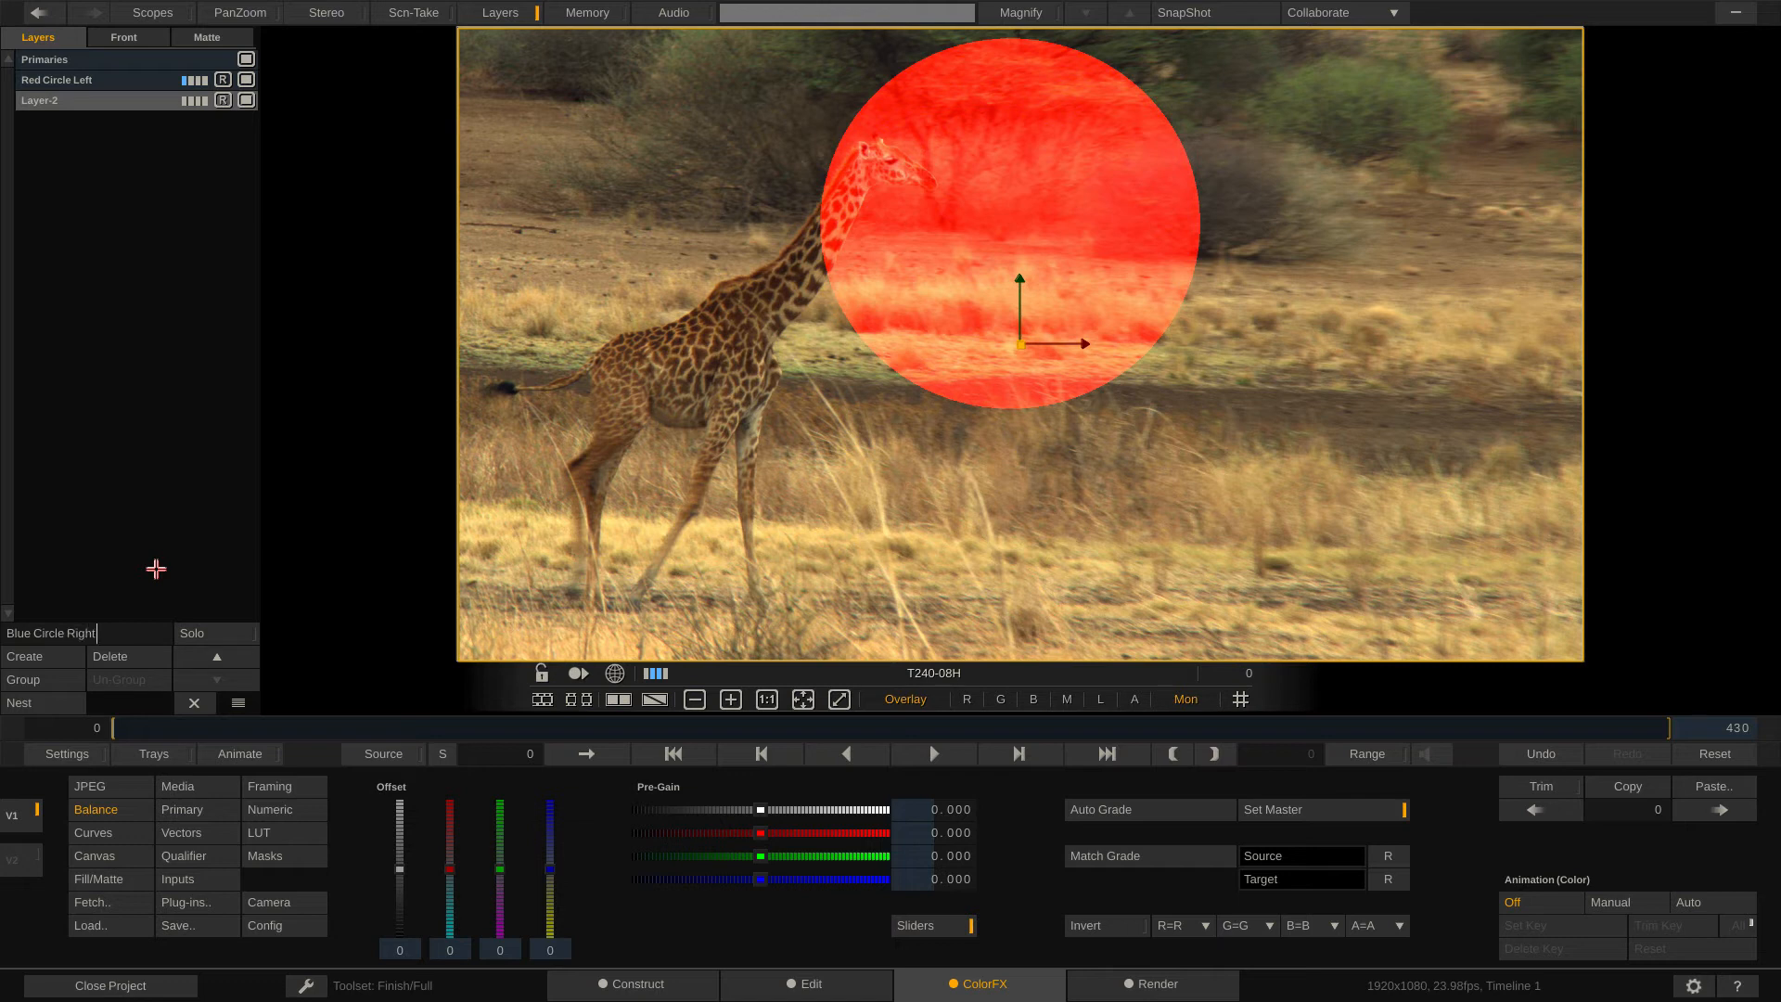
key(Return)
Step: Give the Blue Circle Right layer a circle shape scaled to about 54%, placed to slightly overlap the red circle's right edge
click(84, 858)
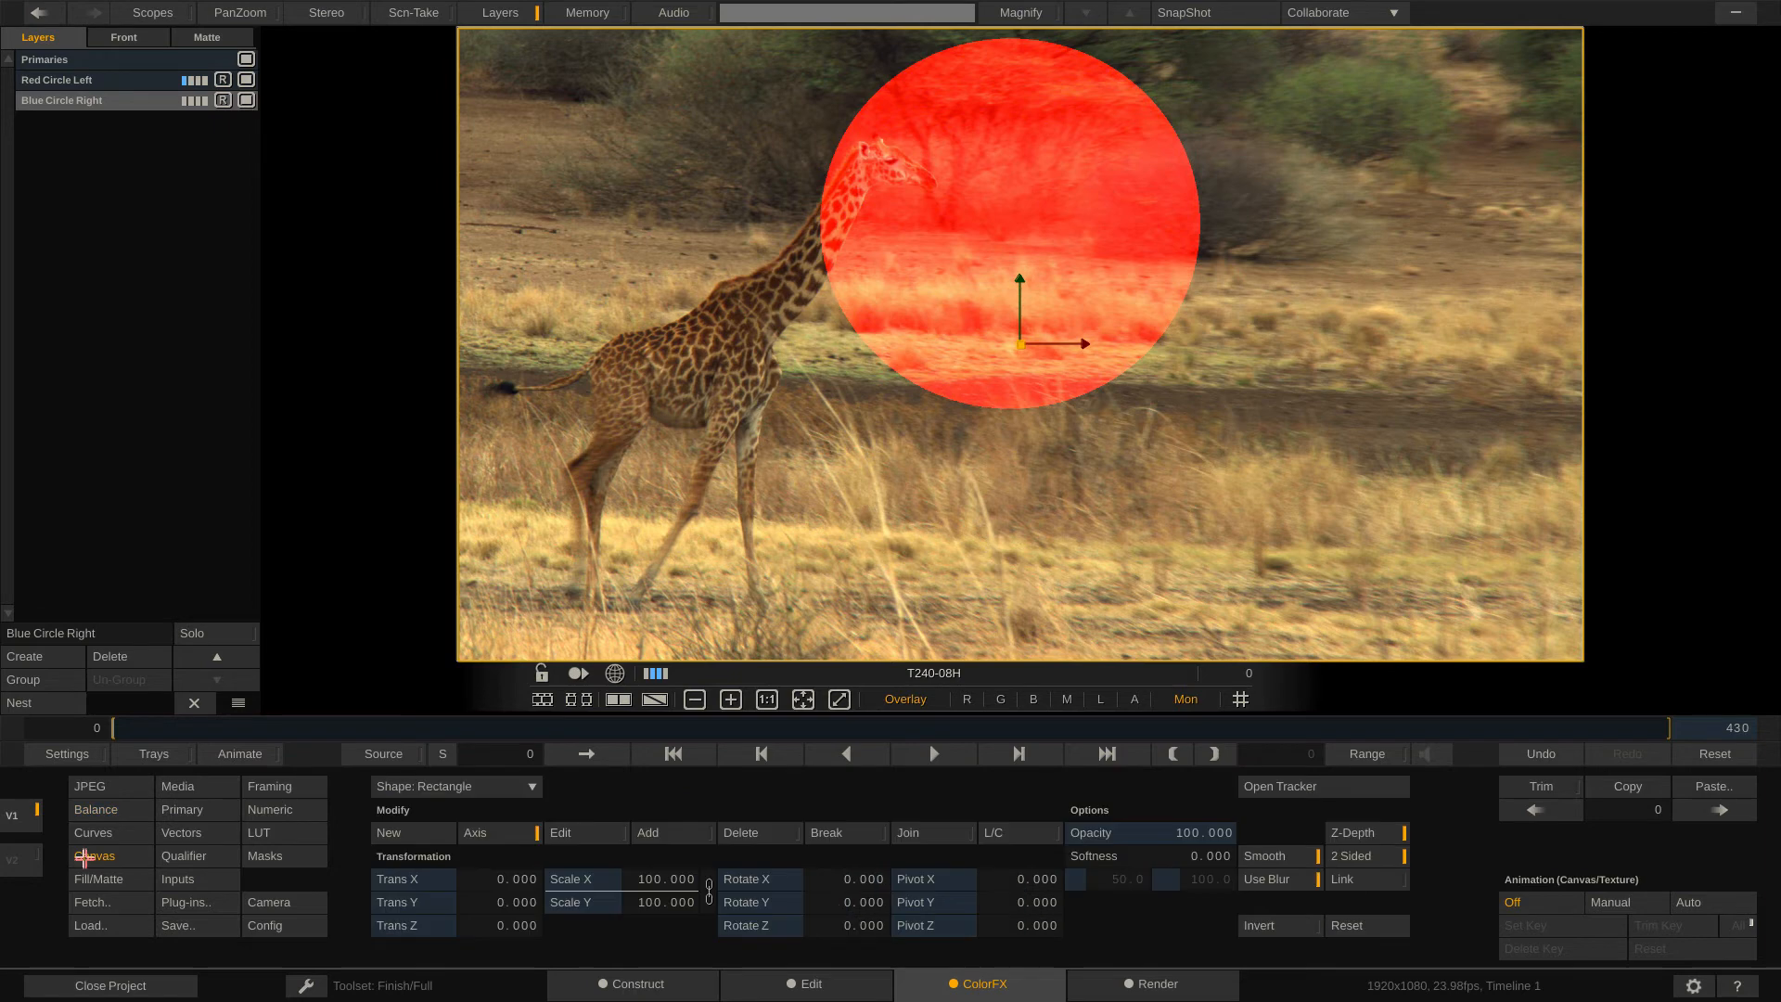
click(479, 789)
click(478, 805)
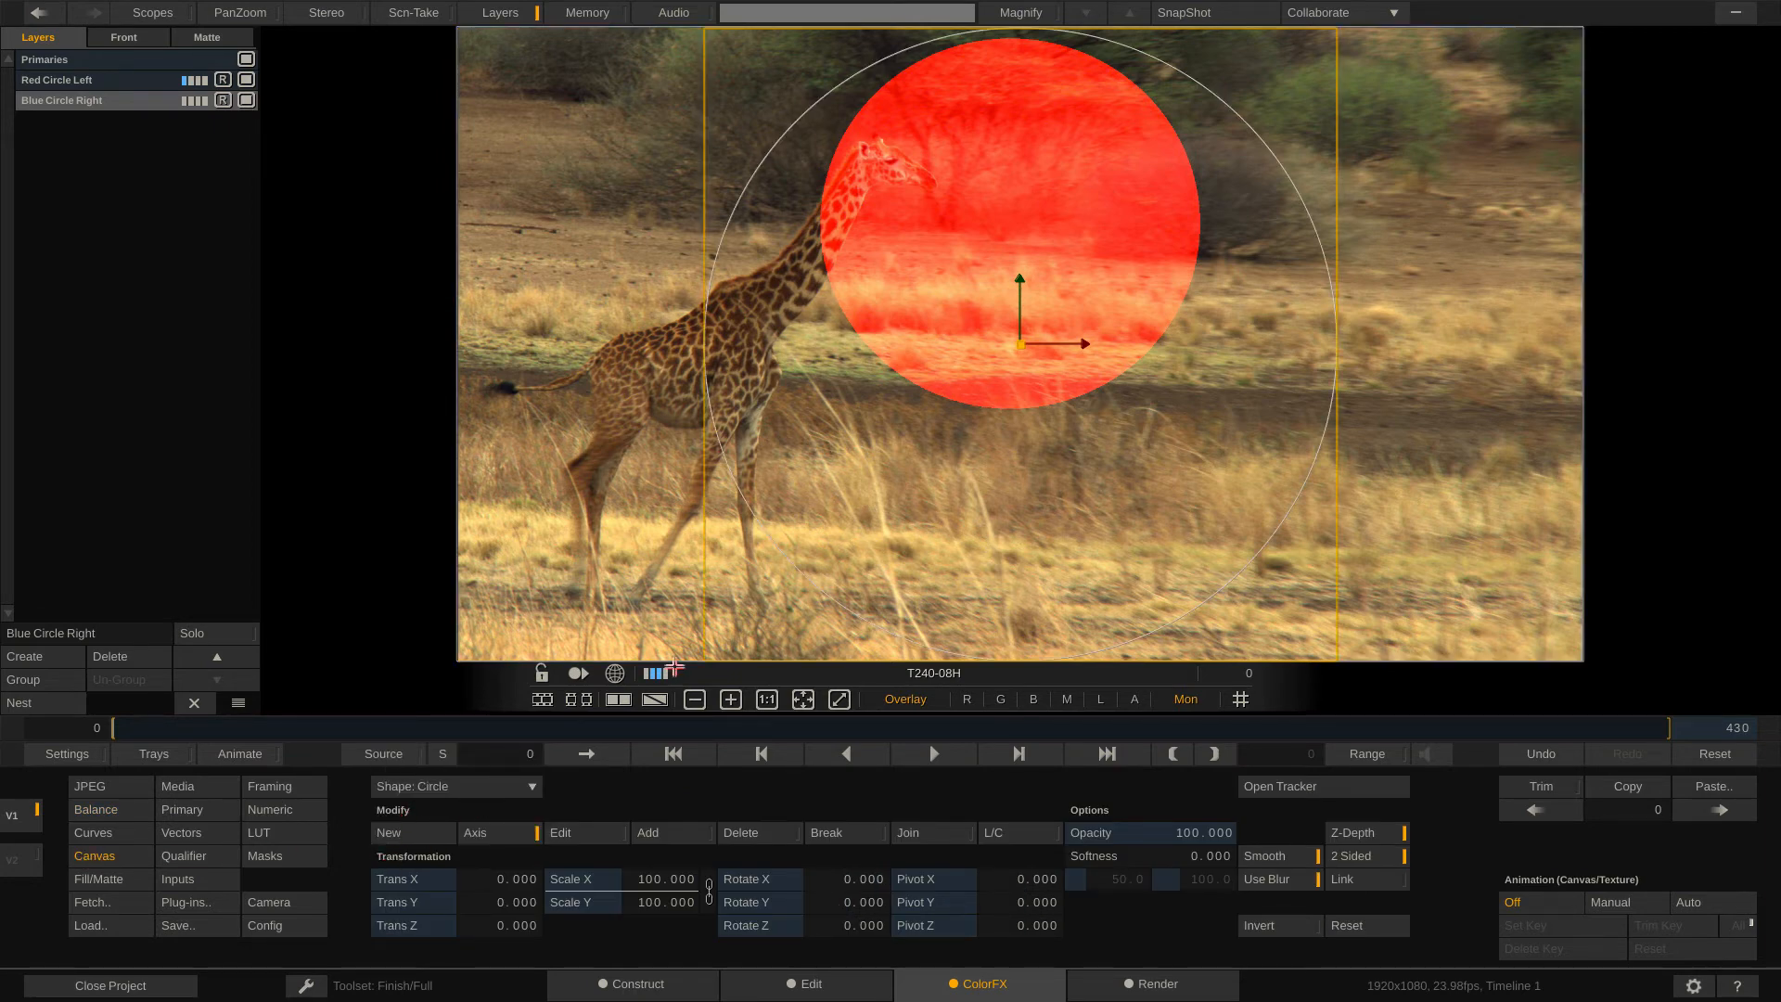
drag(705, 661, 993, 365)
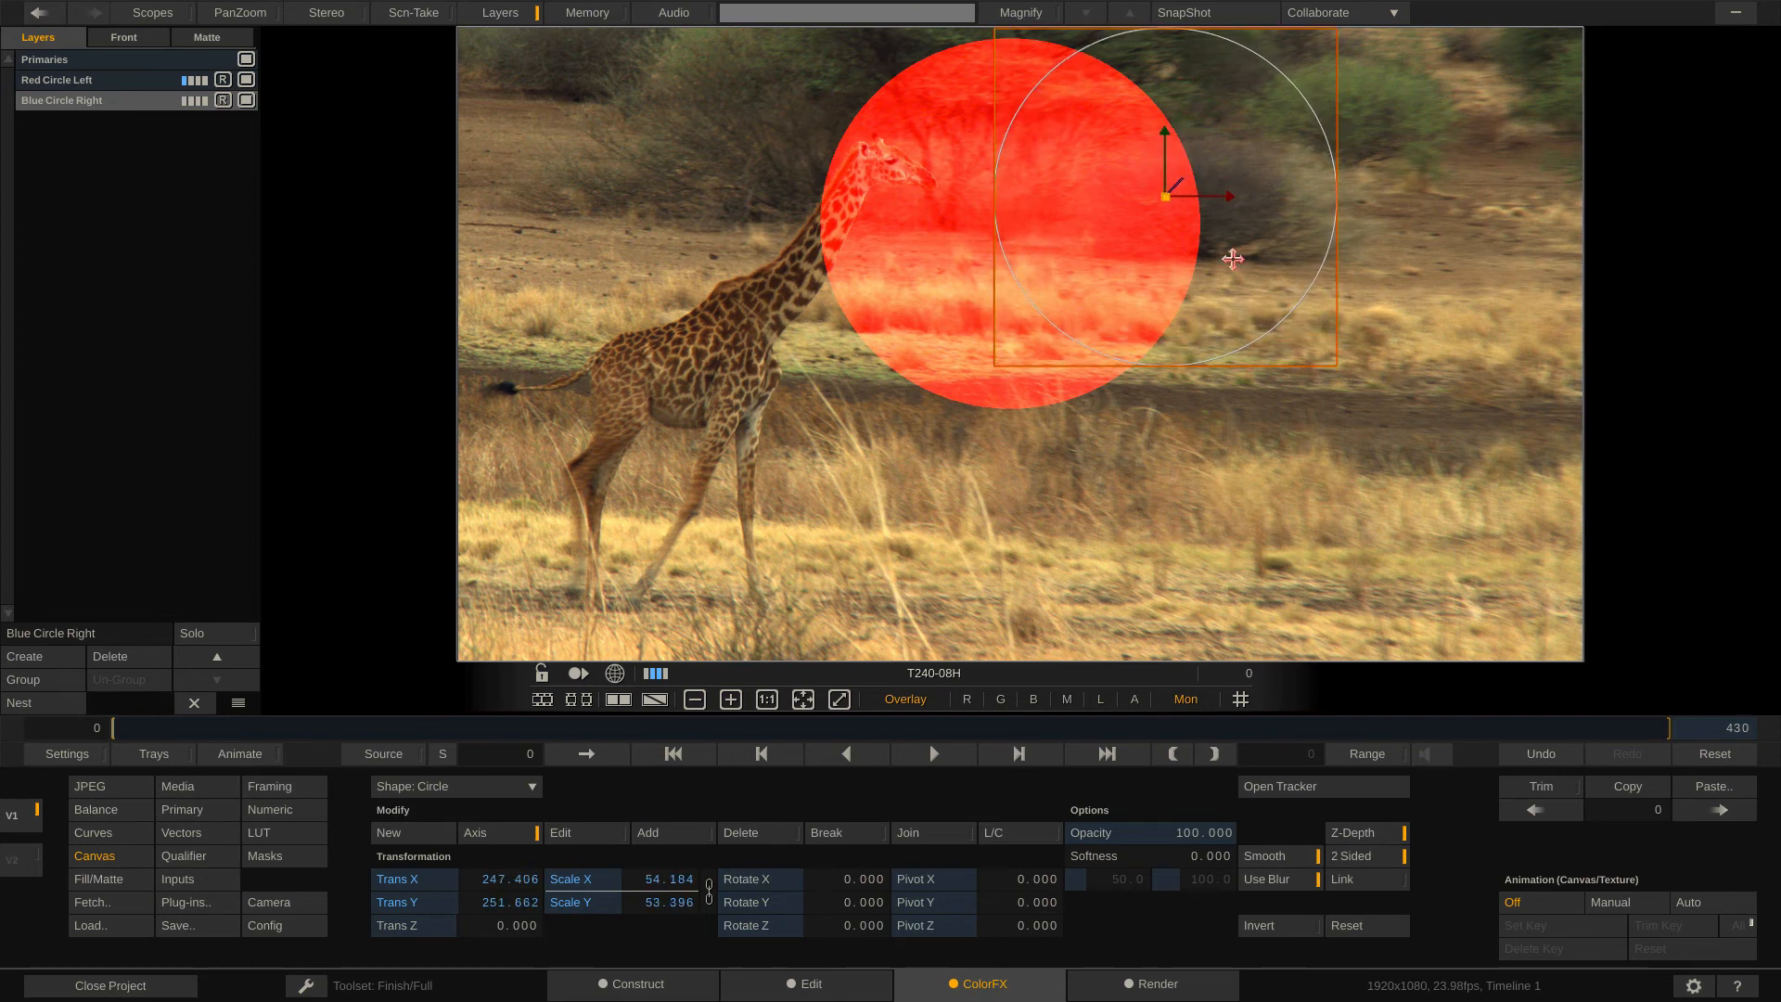
drag(1162, 243, 1304, 251)
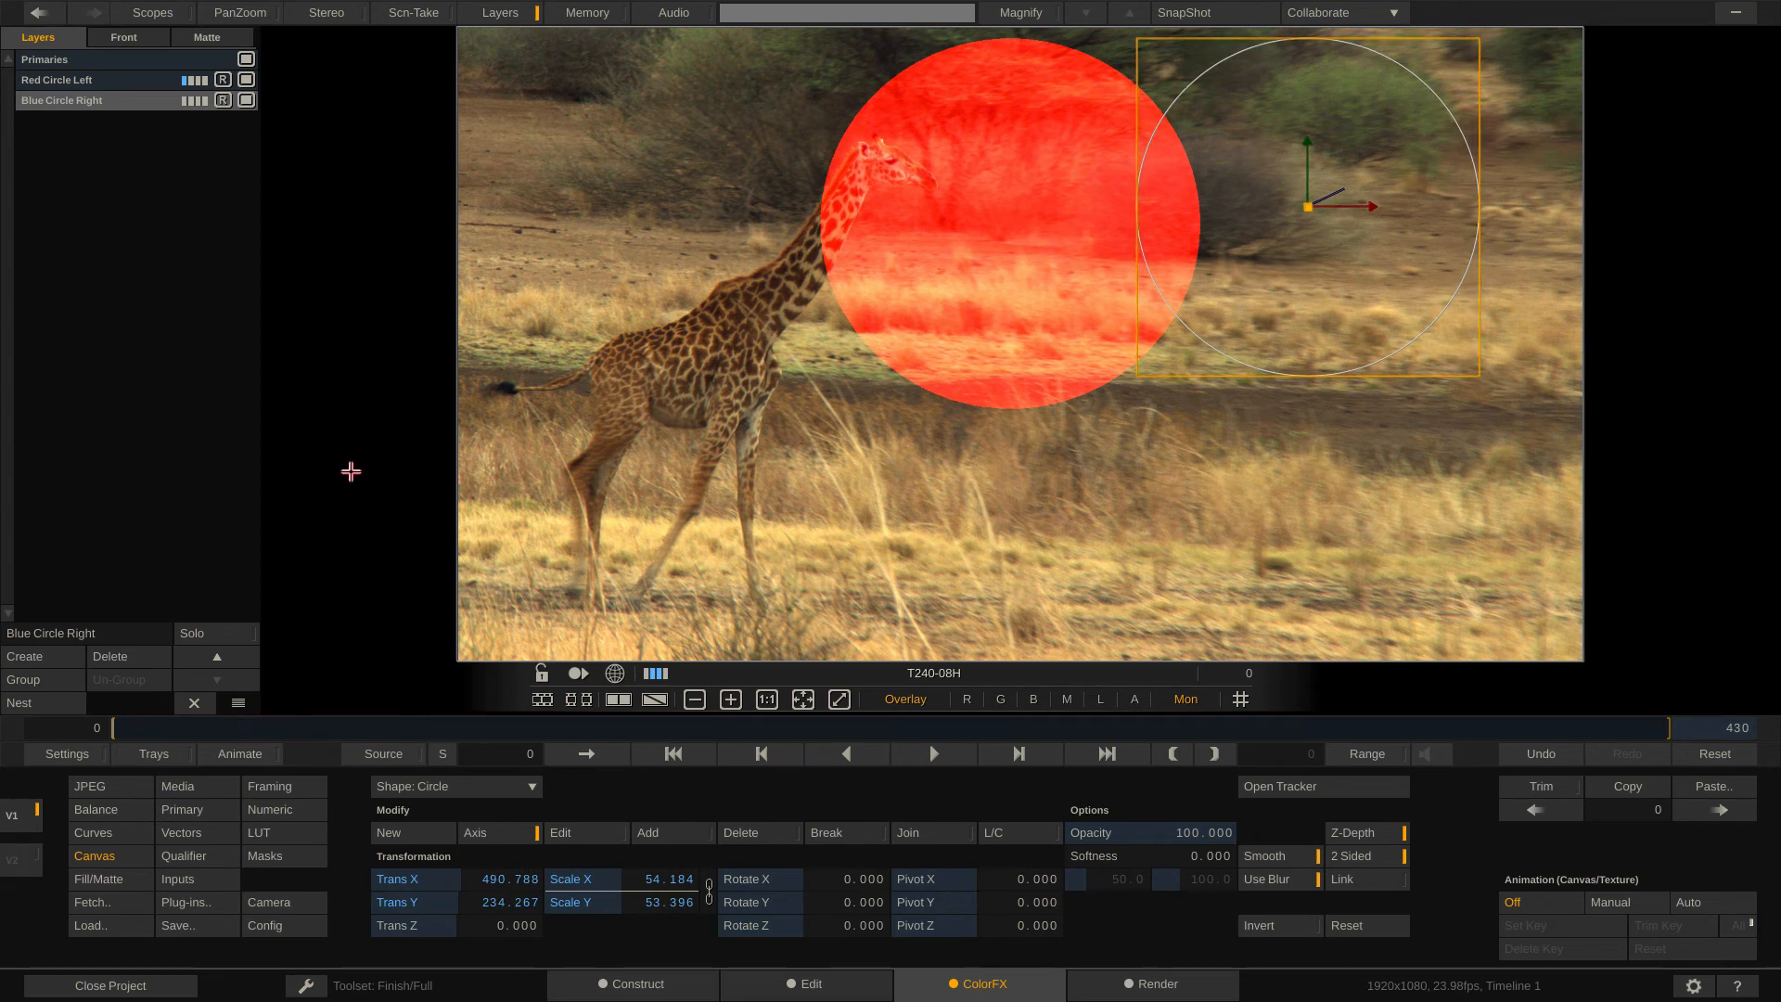
Step: Raise the blue offset of the Blue Circle Right layer to 65535
click(115, 807)
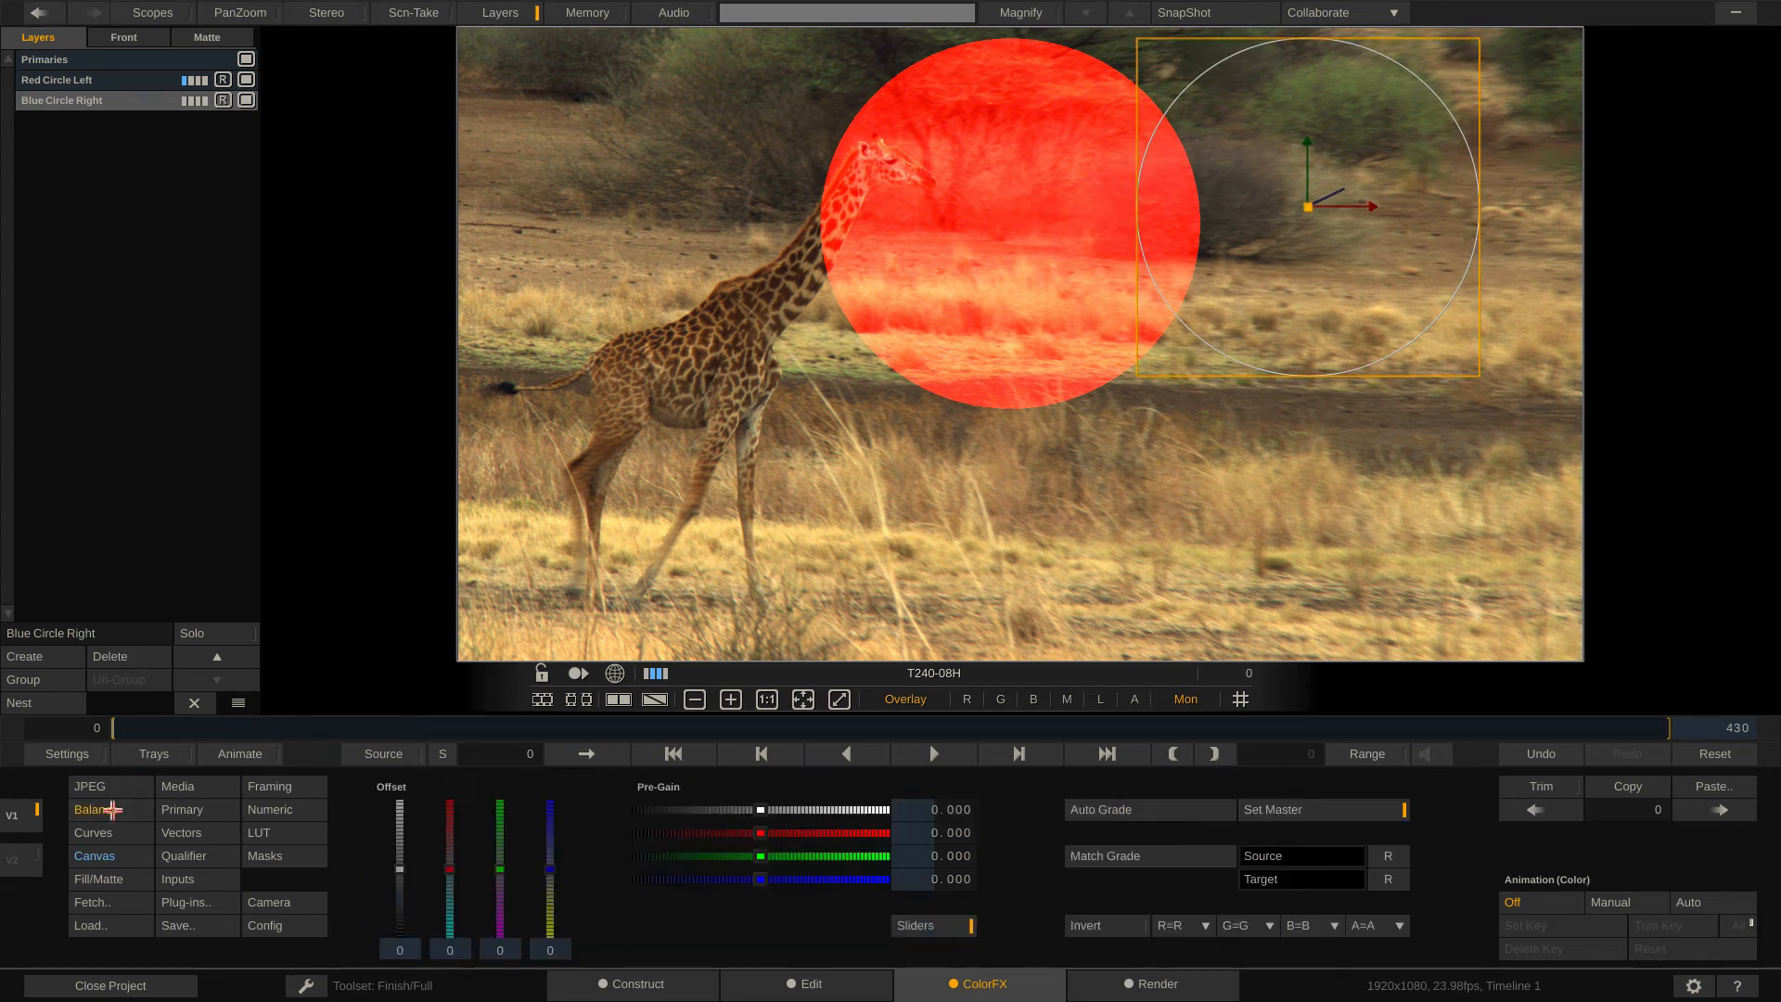
drag(552, 876, 555, 807)
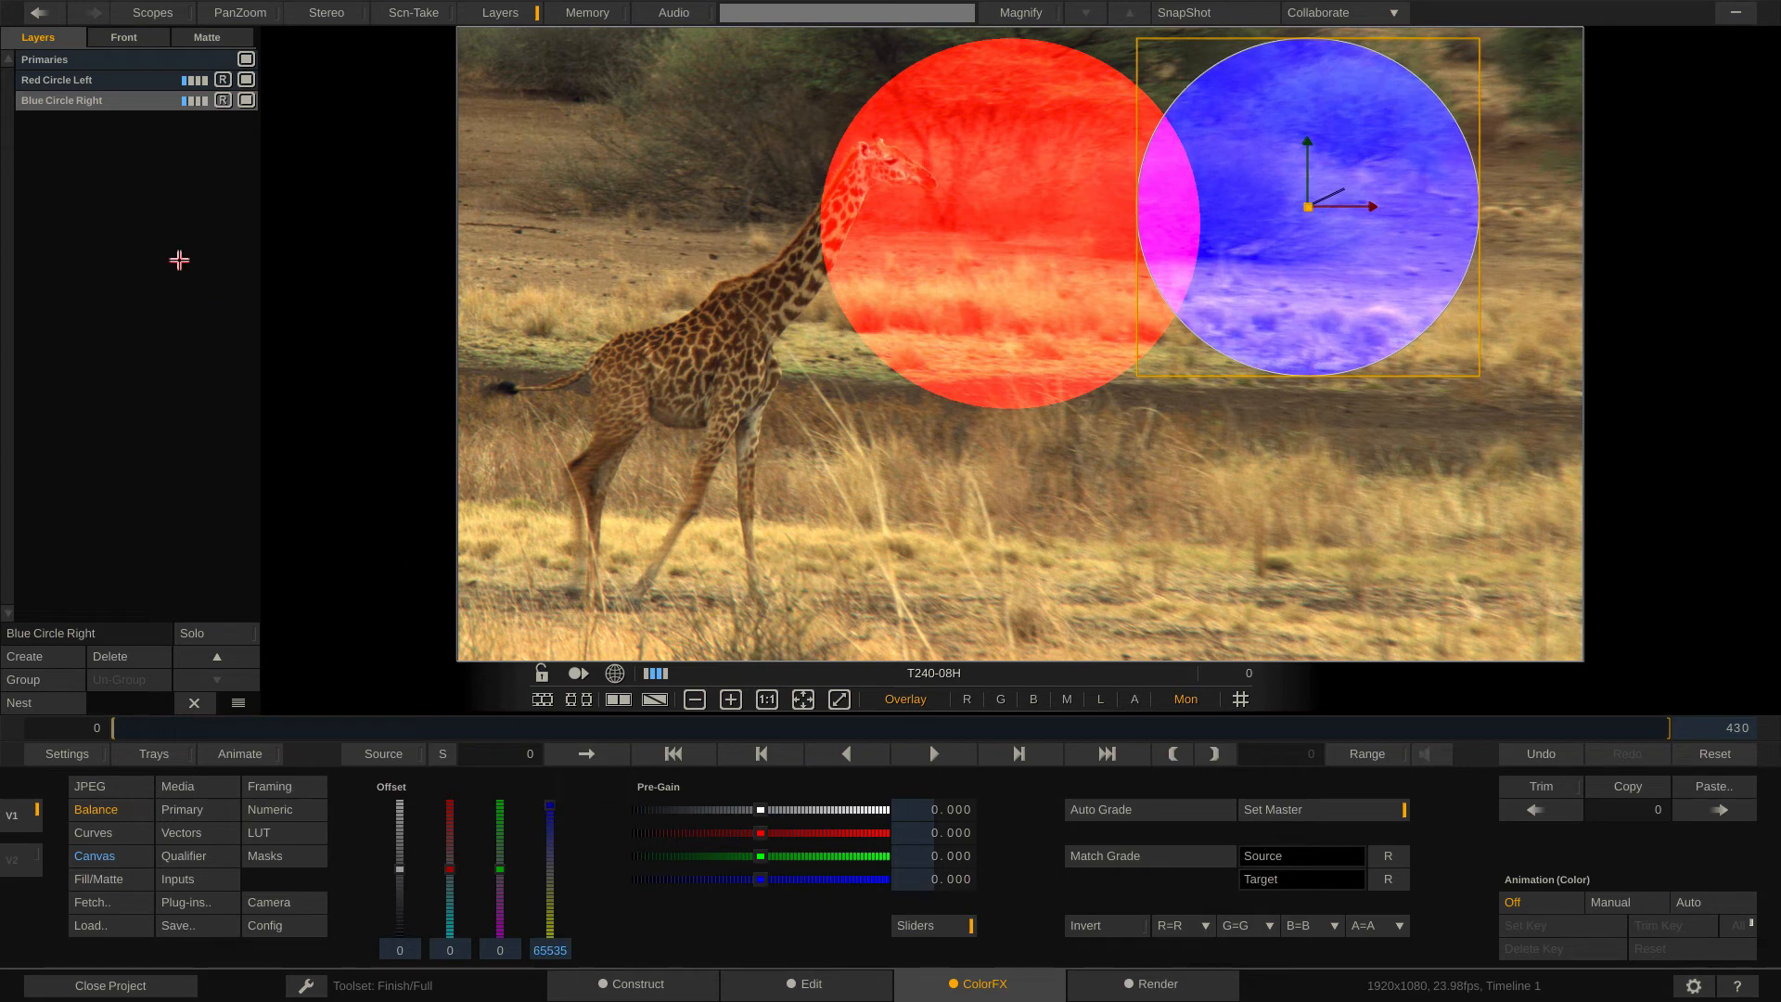
Step: Create a third layer named "Green Circle Bottom"
click(12, 658)
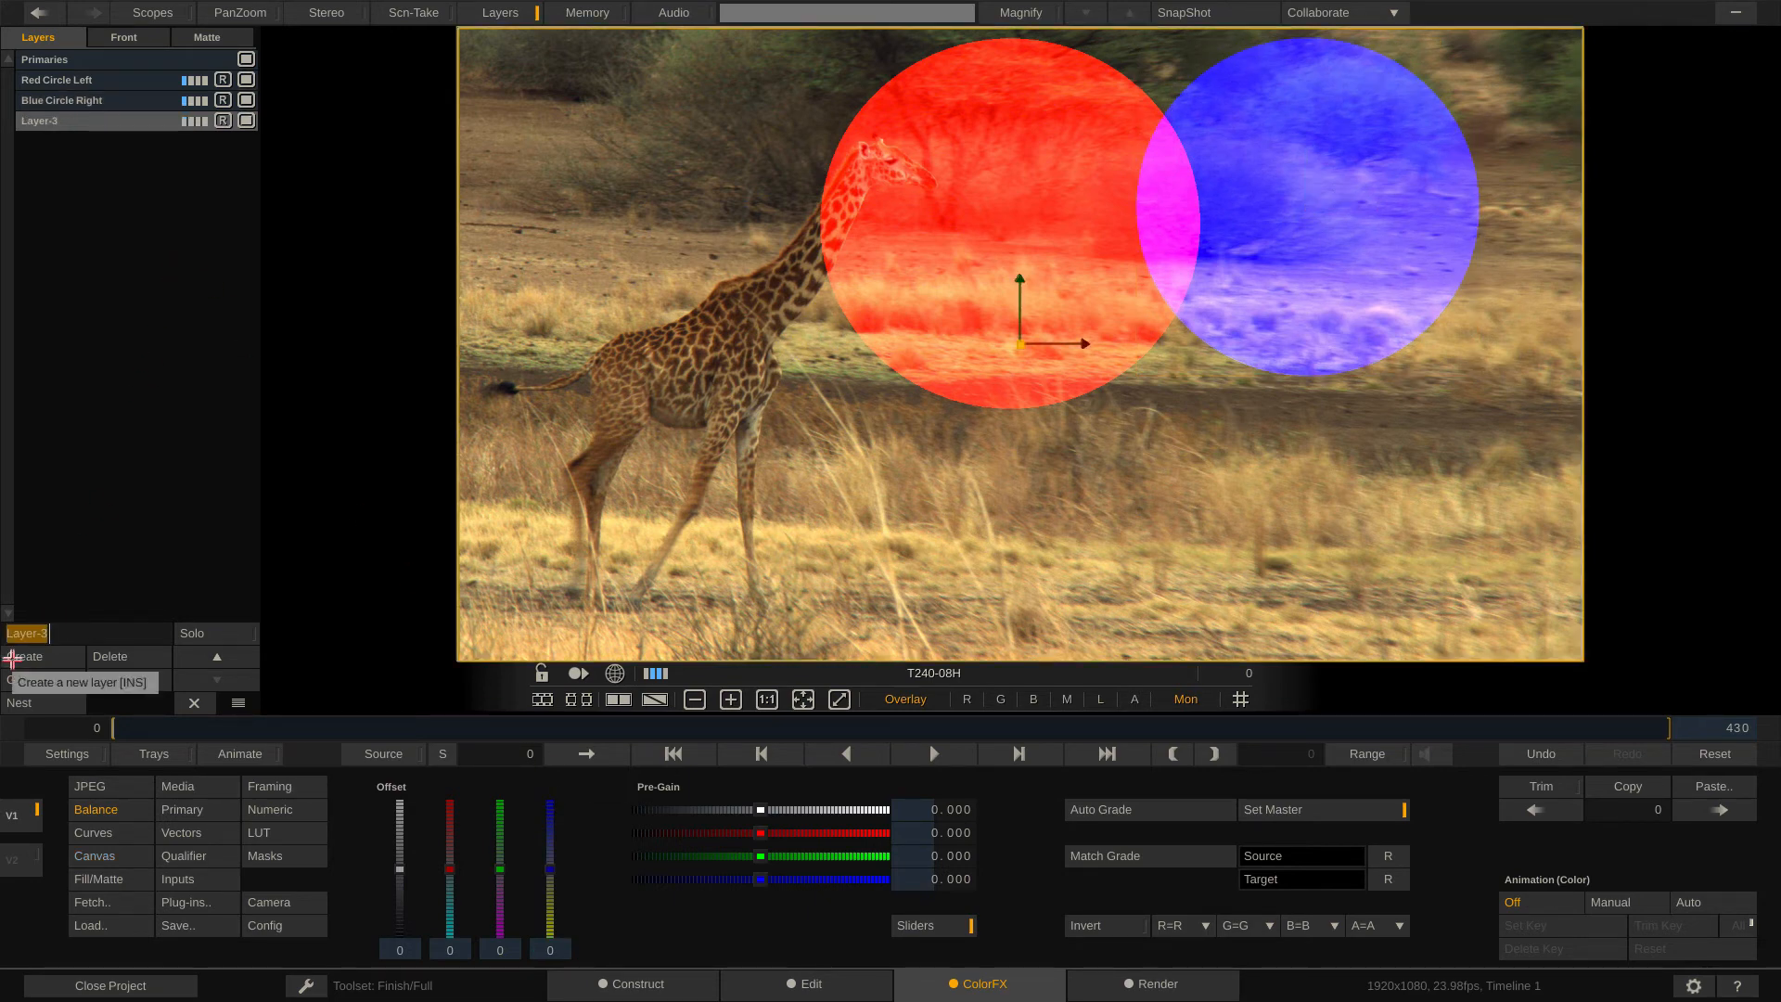
text(Green Circle Bottom)
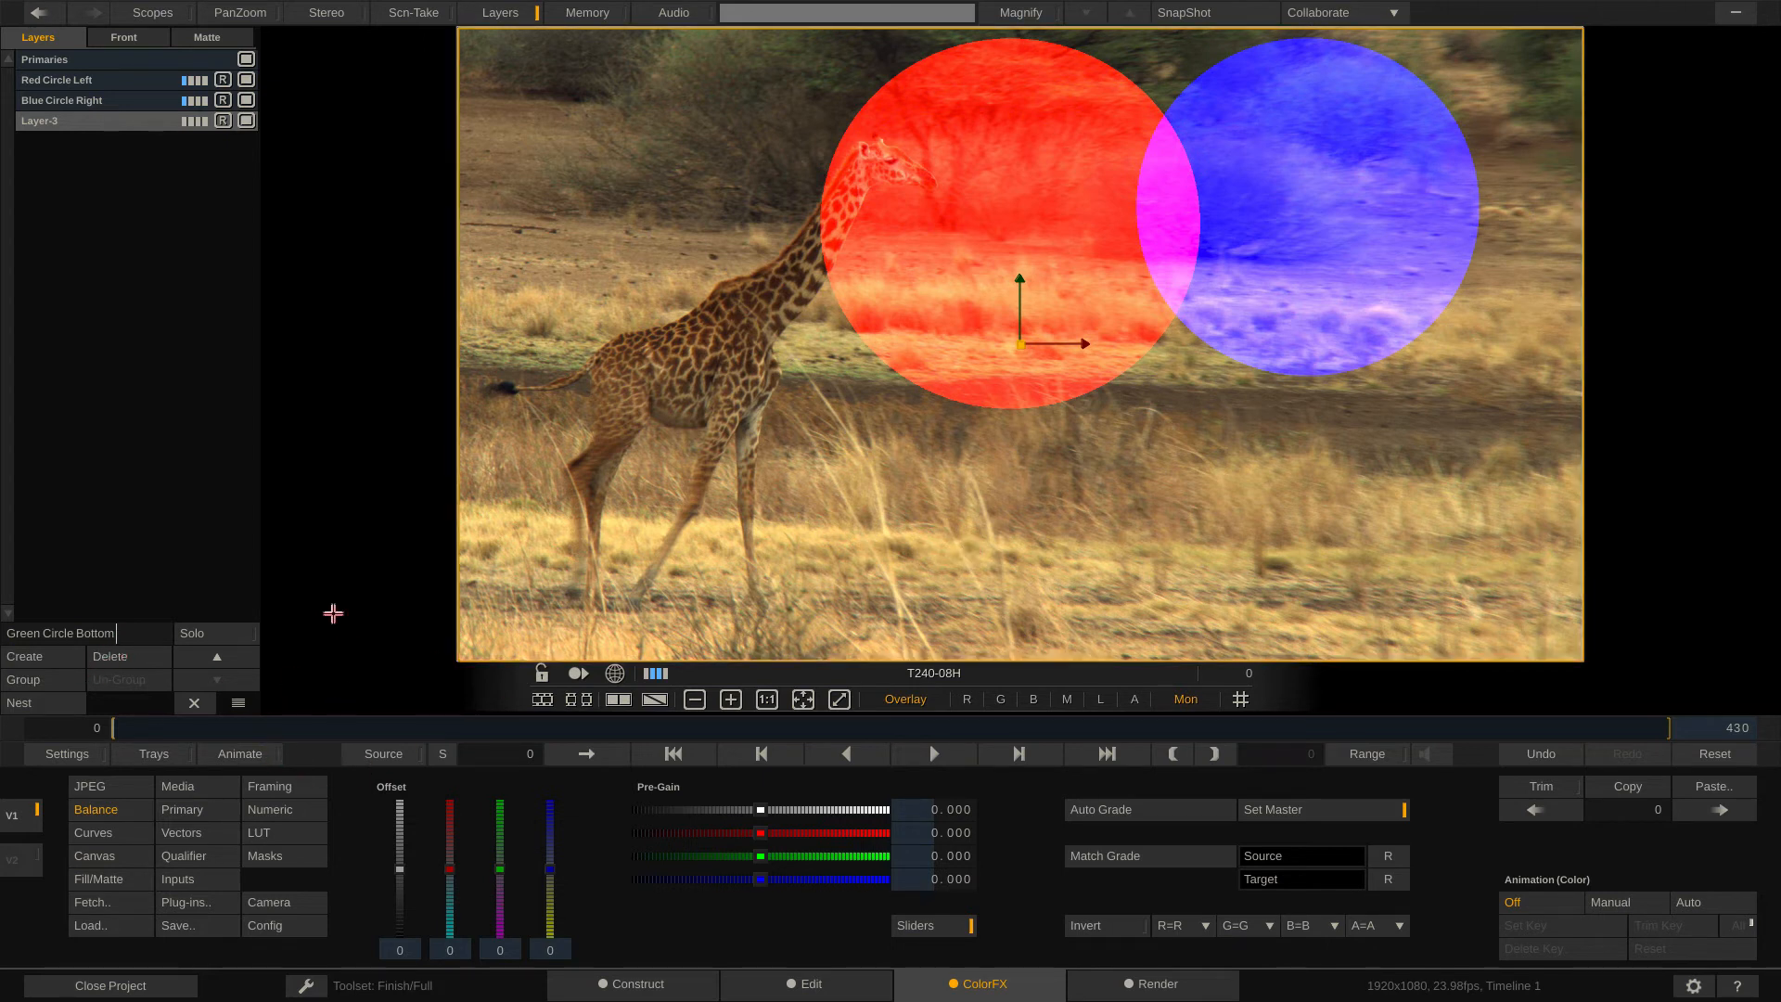
key(Return)
Step: Give the Green Circle Bottom layer a circle shape scaled to about 60% by 57%, placed below and between the red and blue circles
click(114, 857)
click(448, 789)
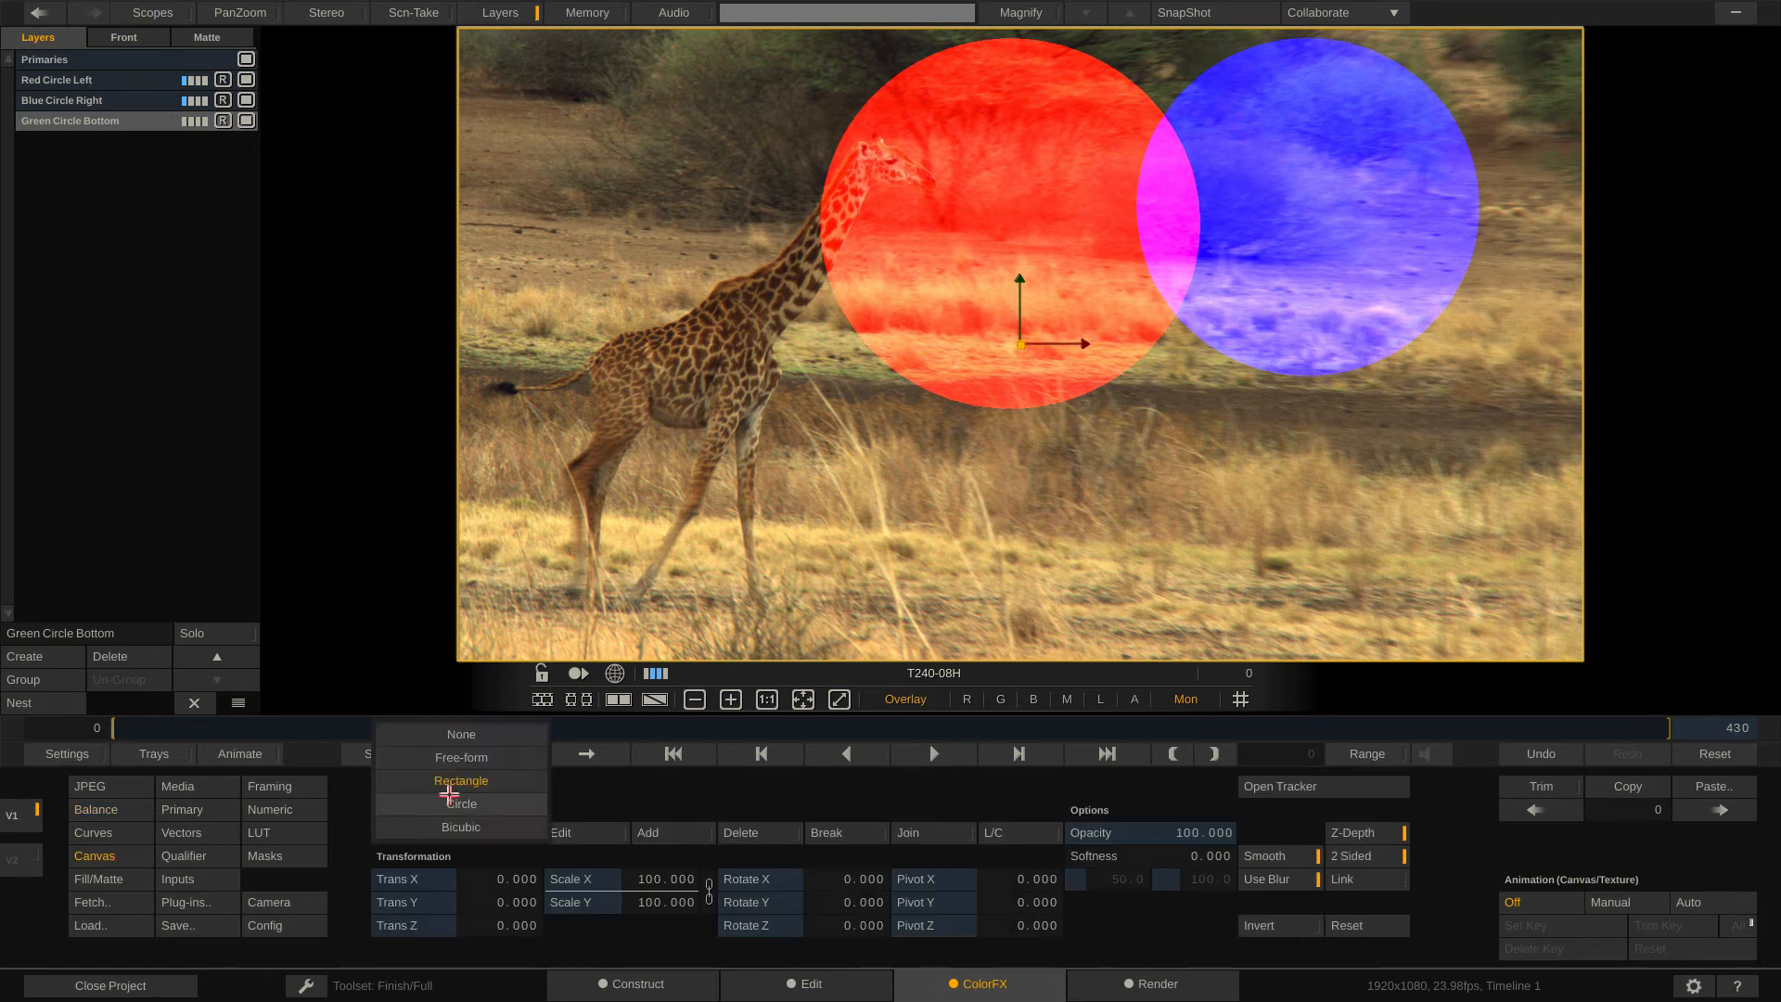
click(444, 806)
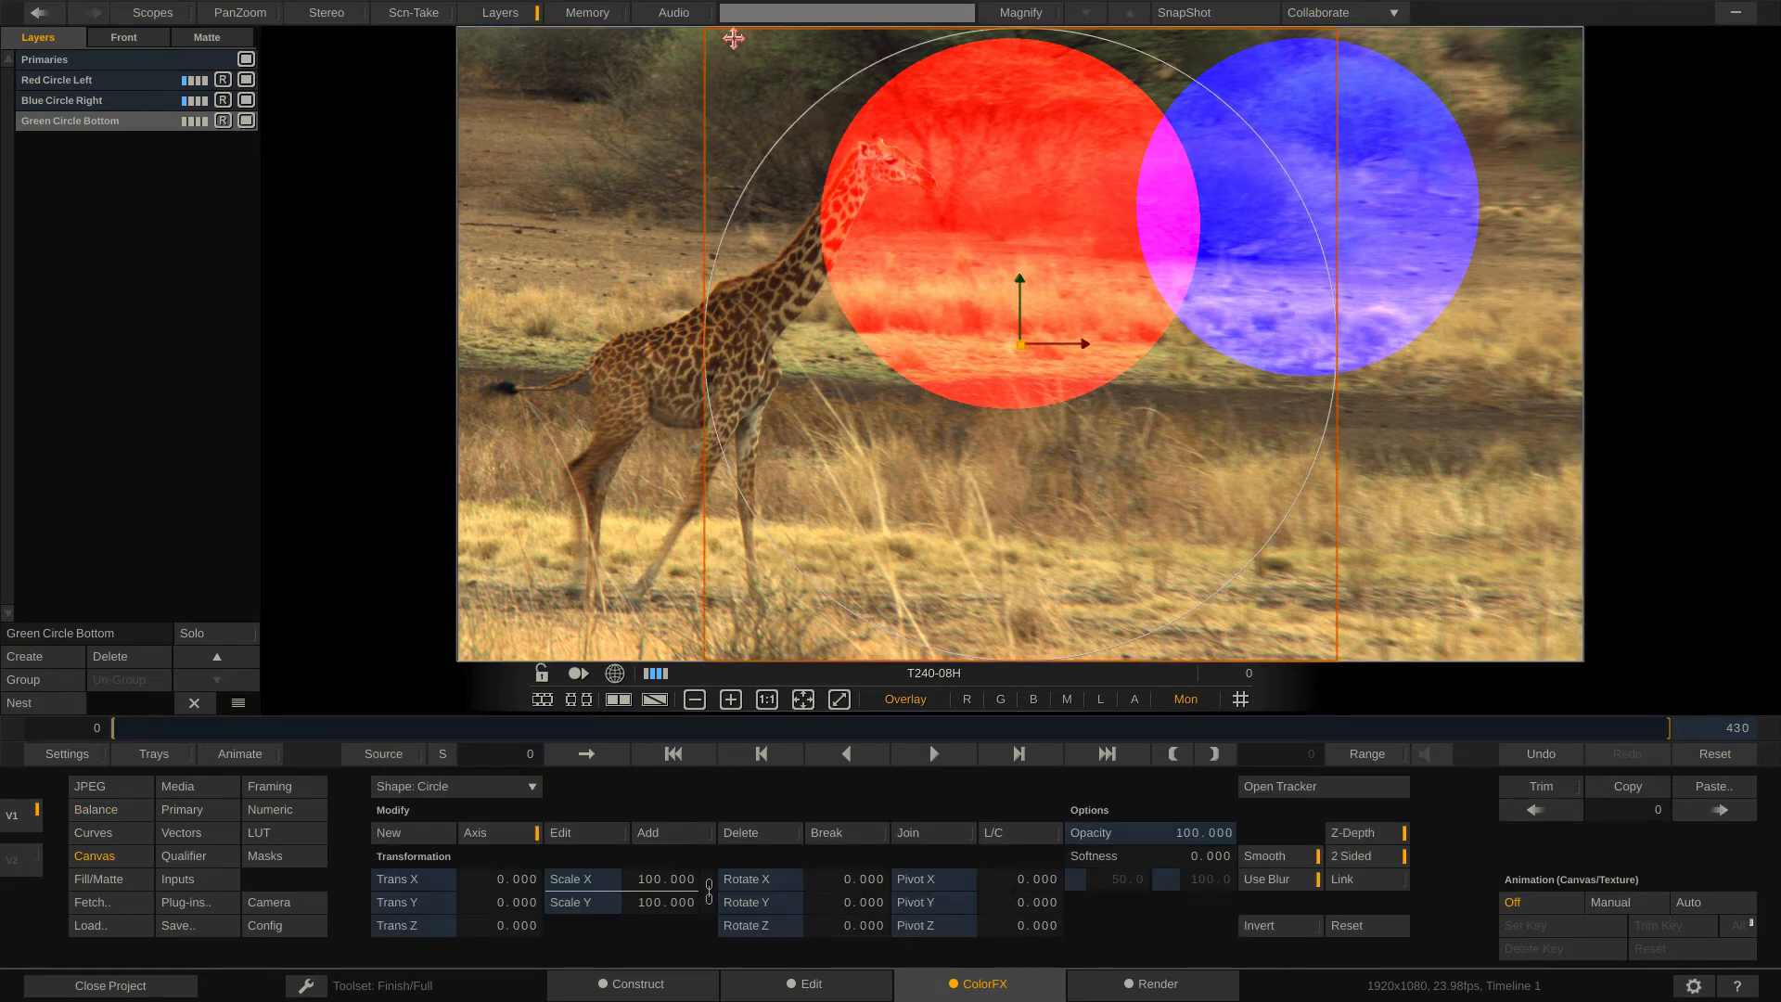
drag(732, 37, 955, 302)
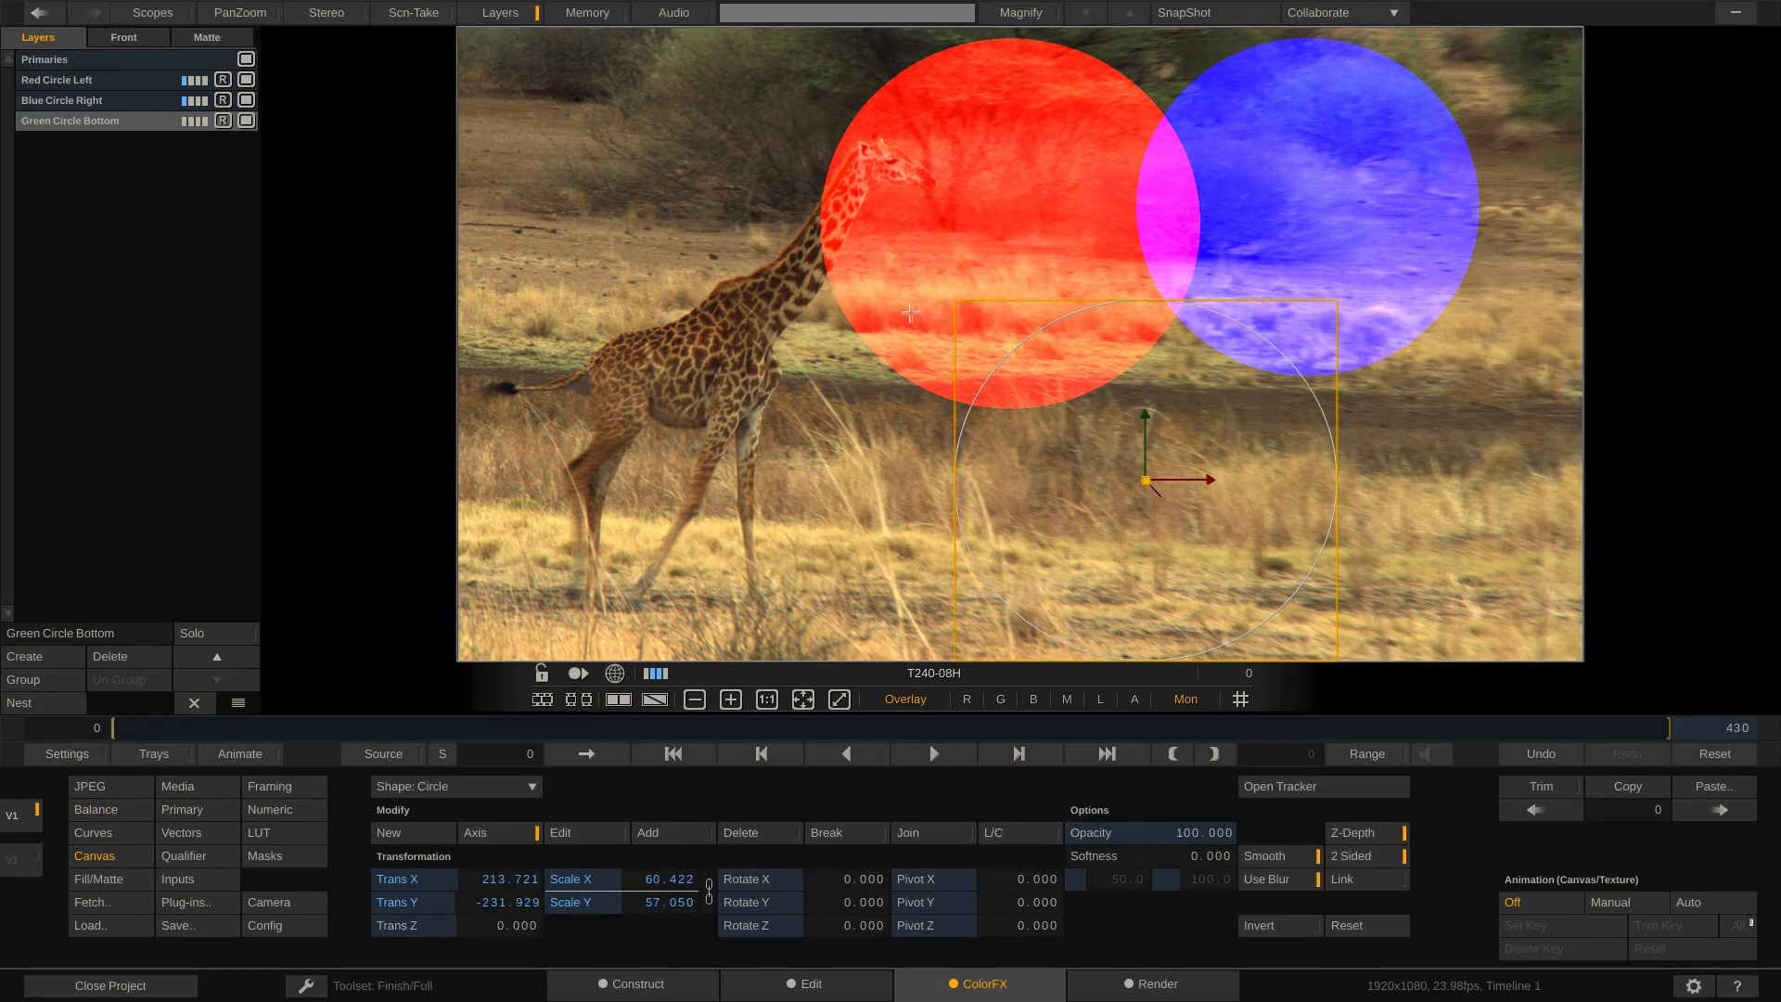
Step: Raise the Green Circle Bottom layer's green offset to 65535 and move its circle up to overlap both the red and blue circles
click(105, 812)
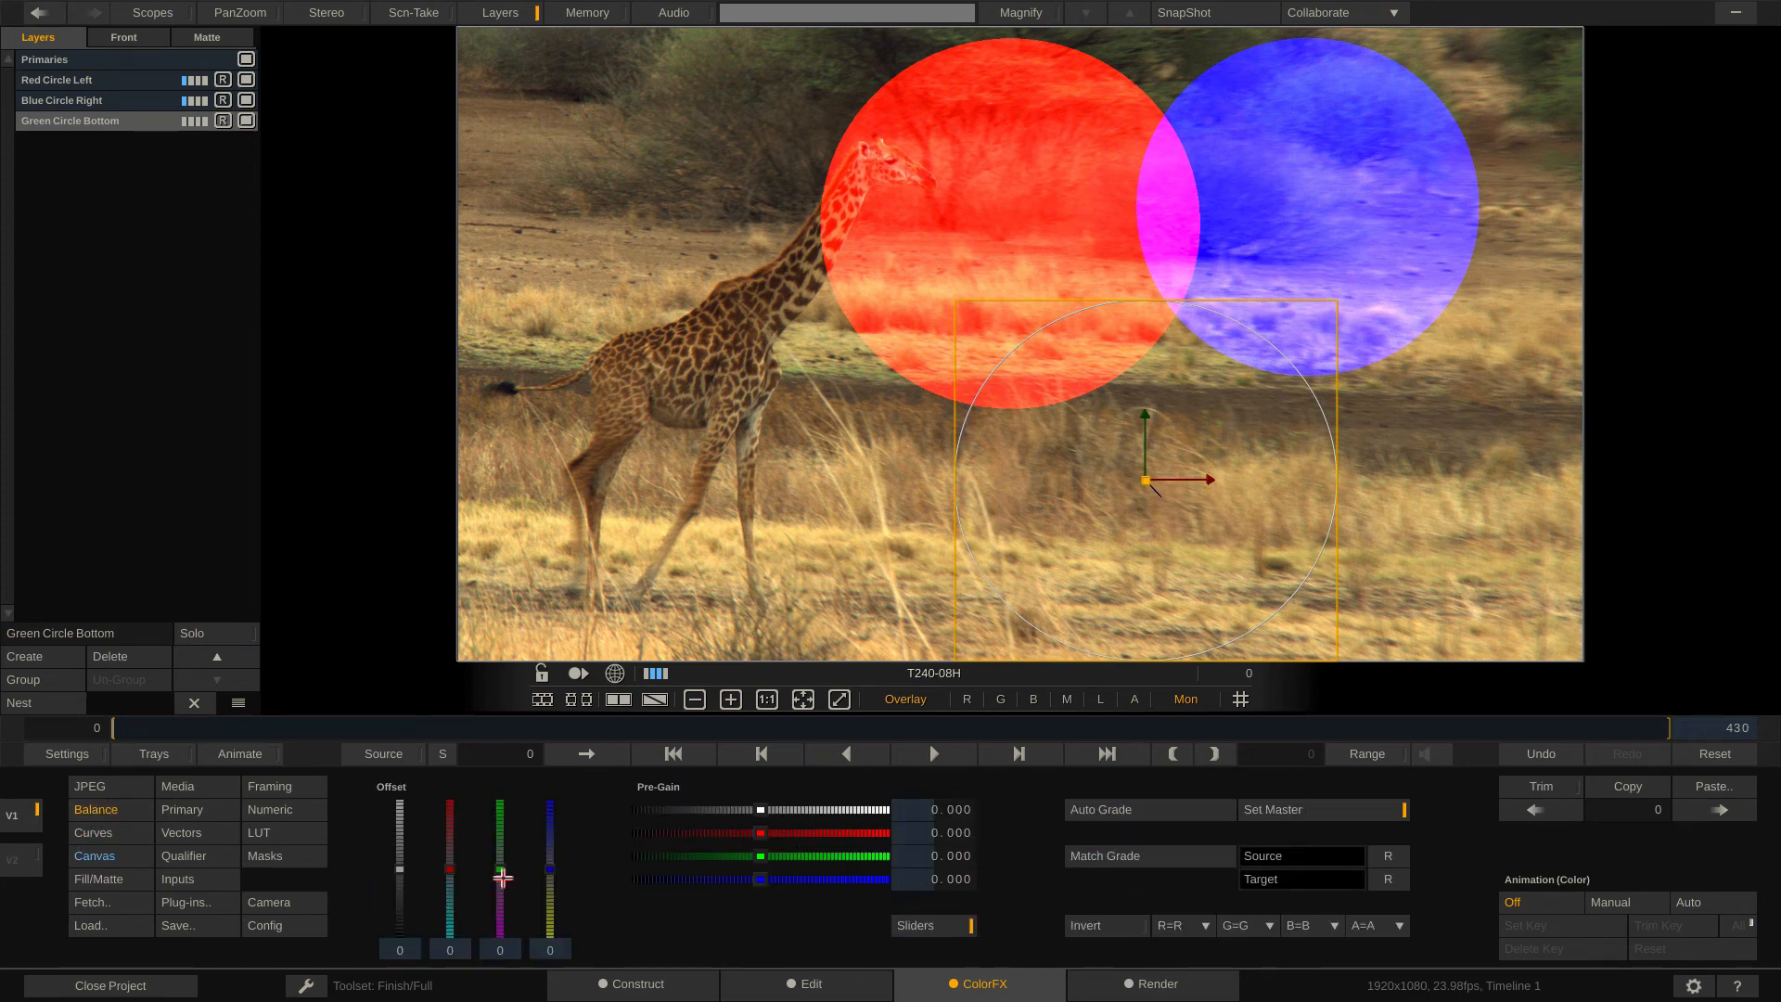
drag(504, 871, 506, 723)
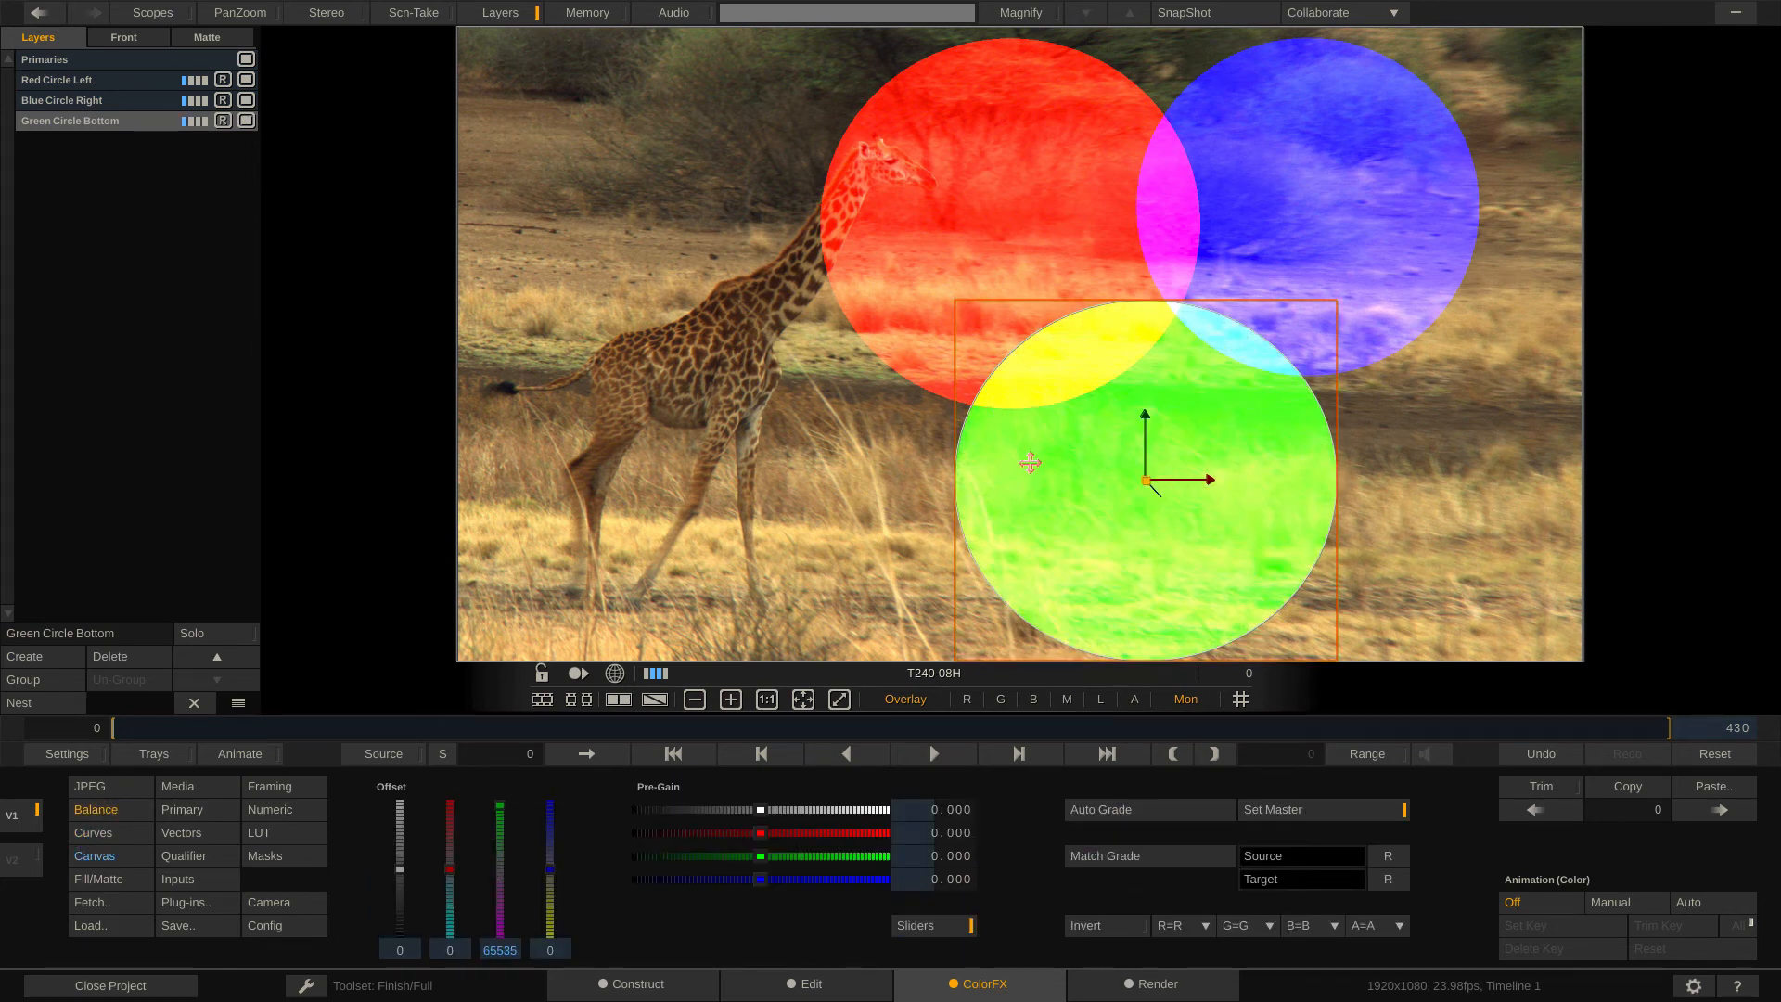
drag(1026, 465, 1062, 423)
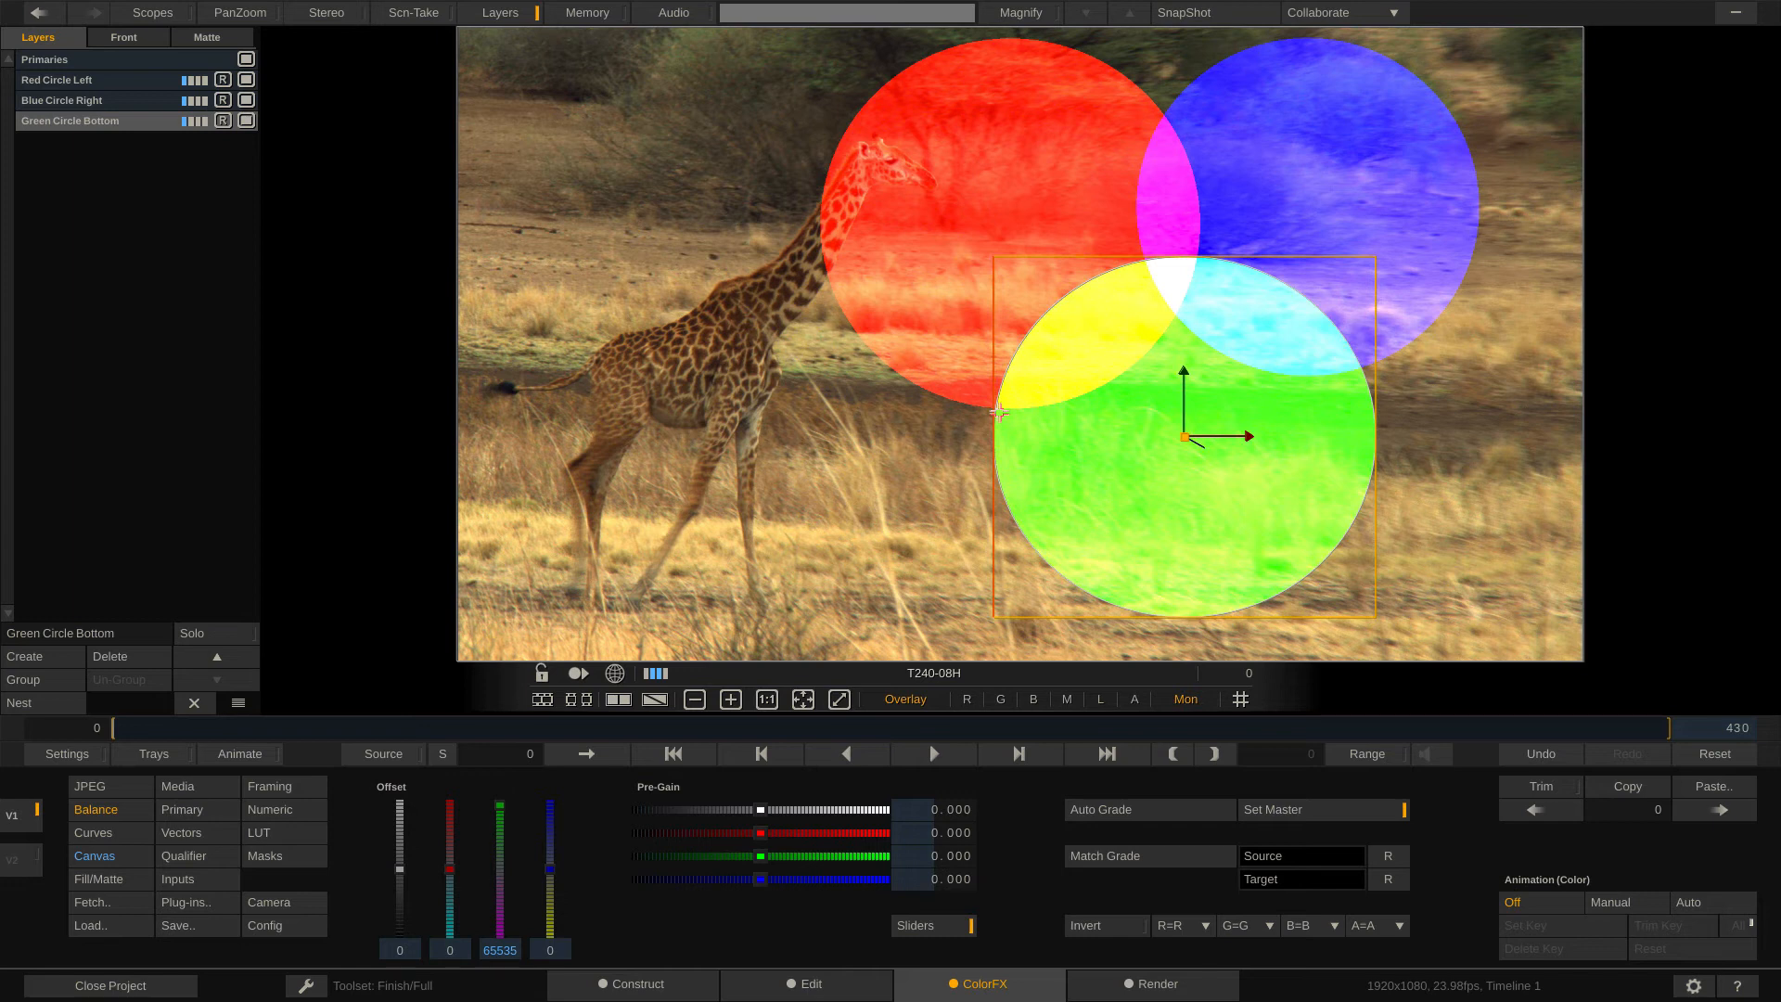
Step: Set the front fill blend mode of the Red Circle Left layer to Add
click(74, 80)
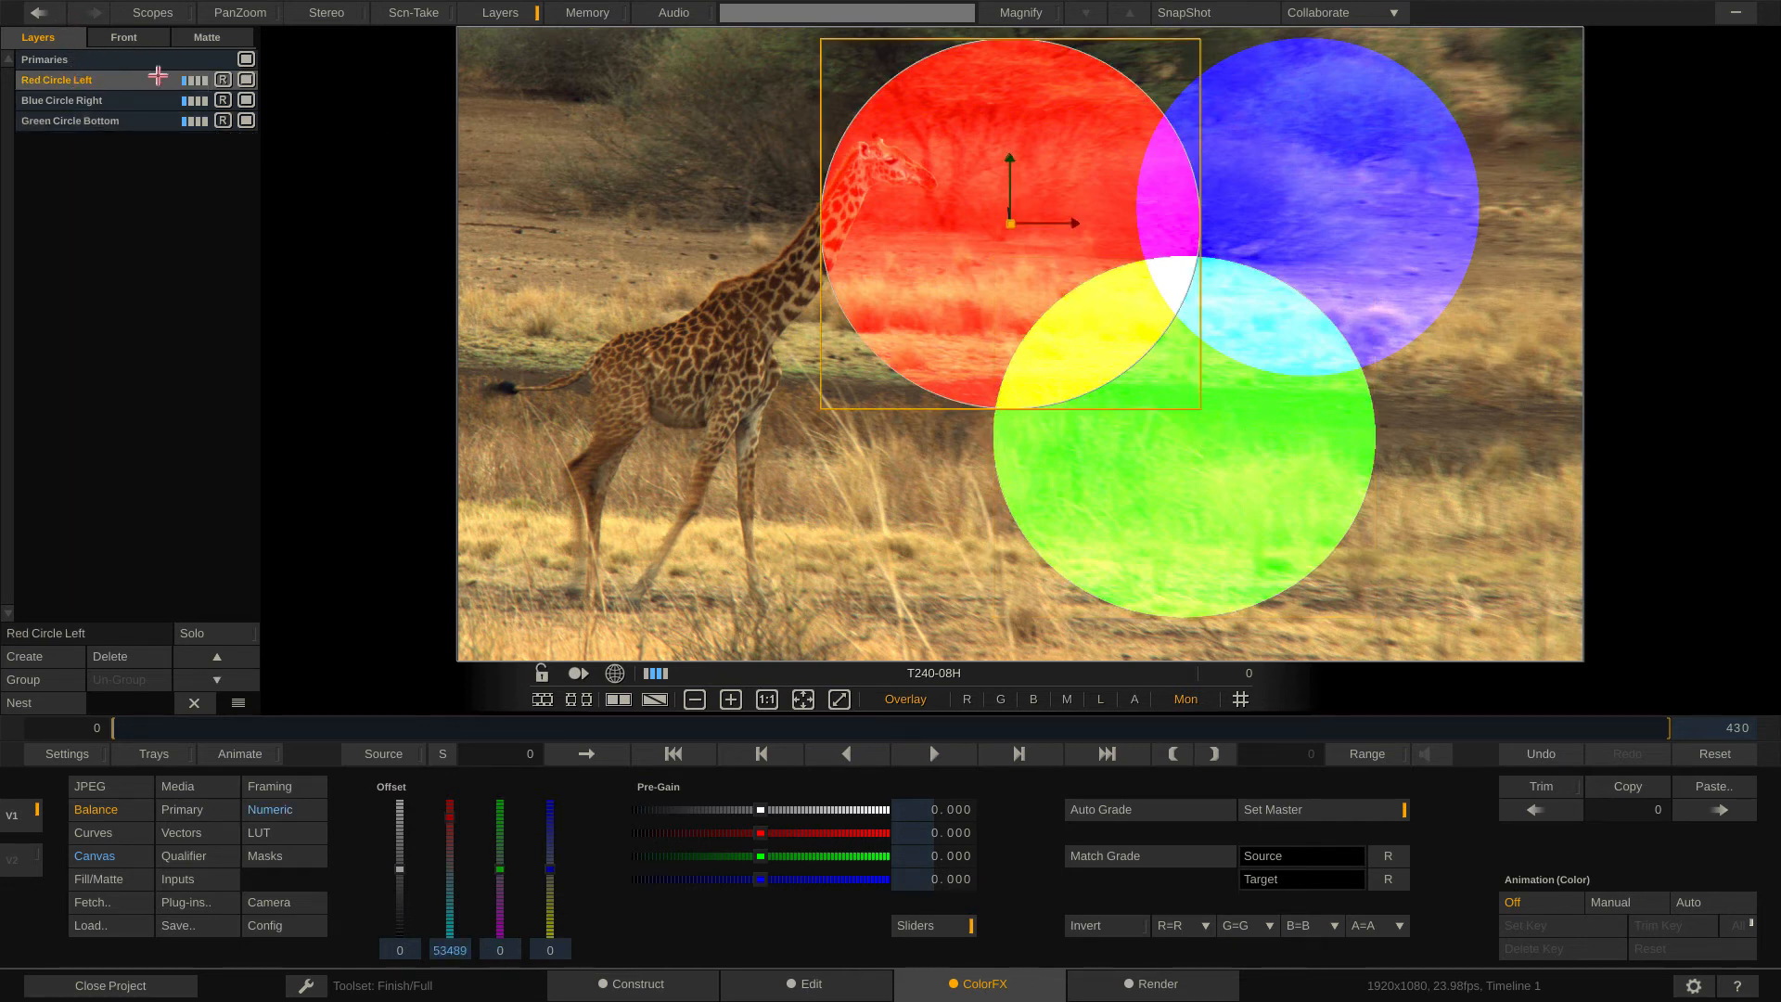
click(135, 40)
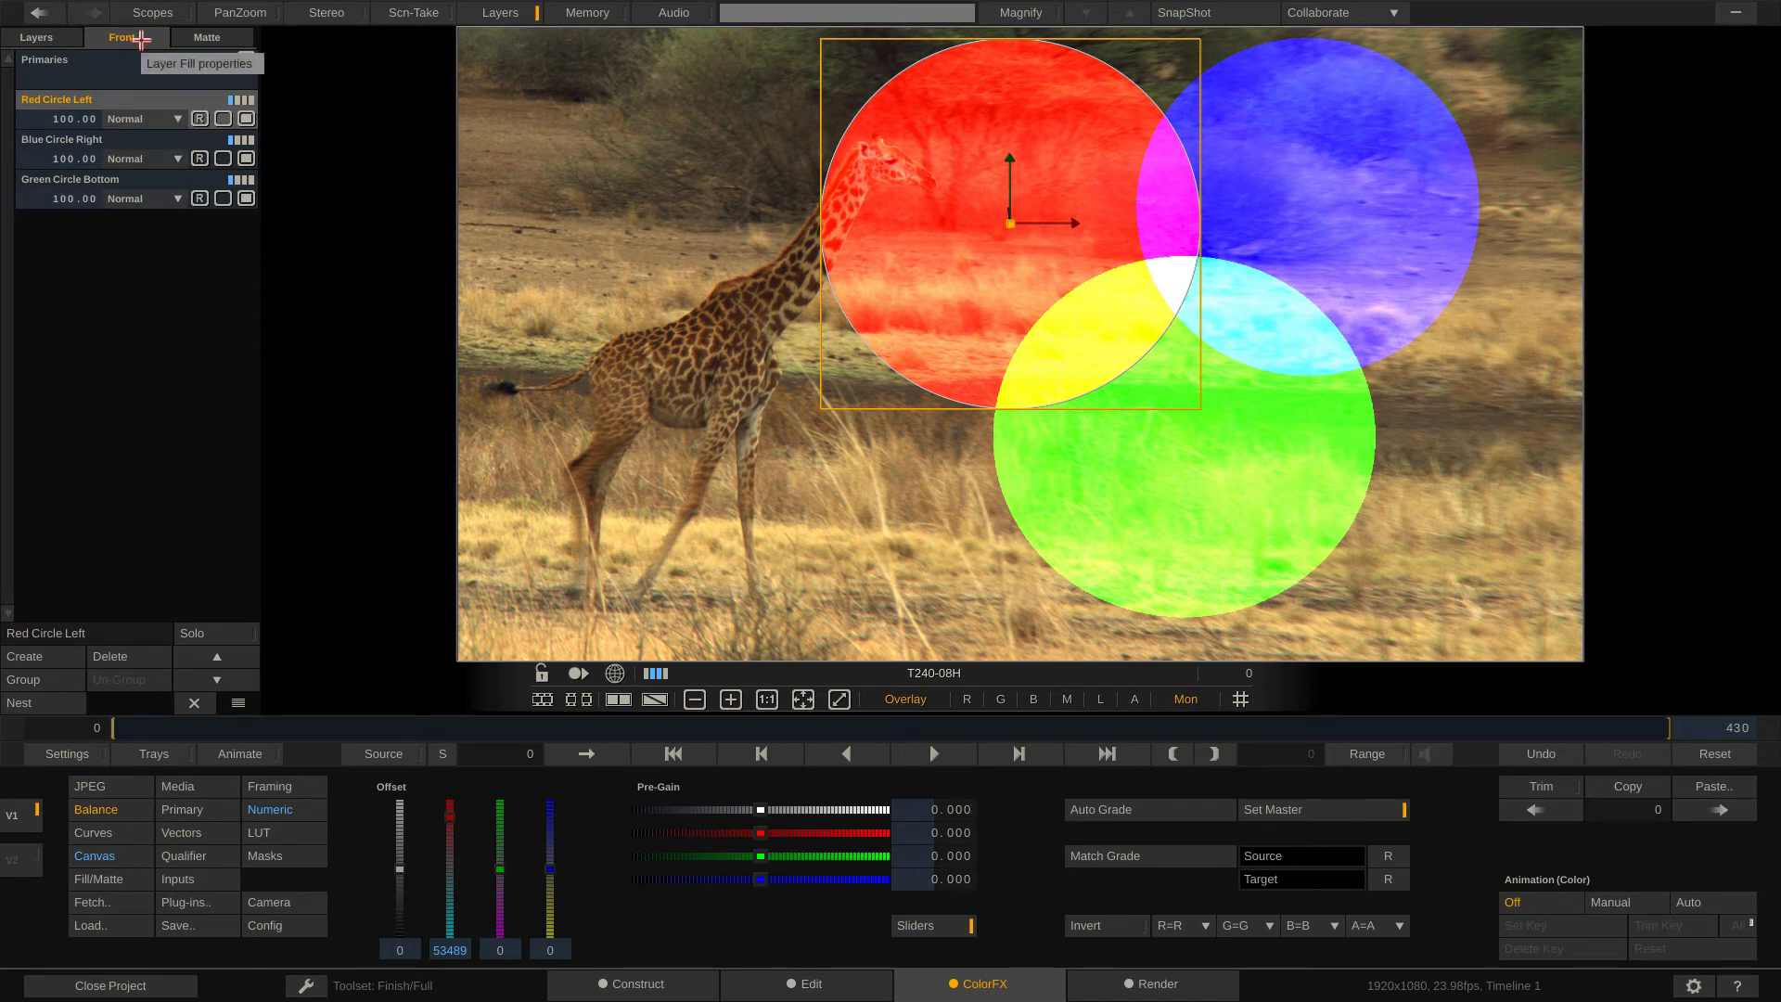
click(168, 118)
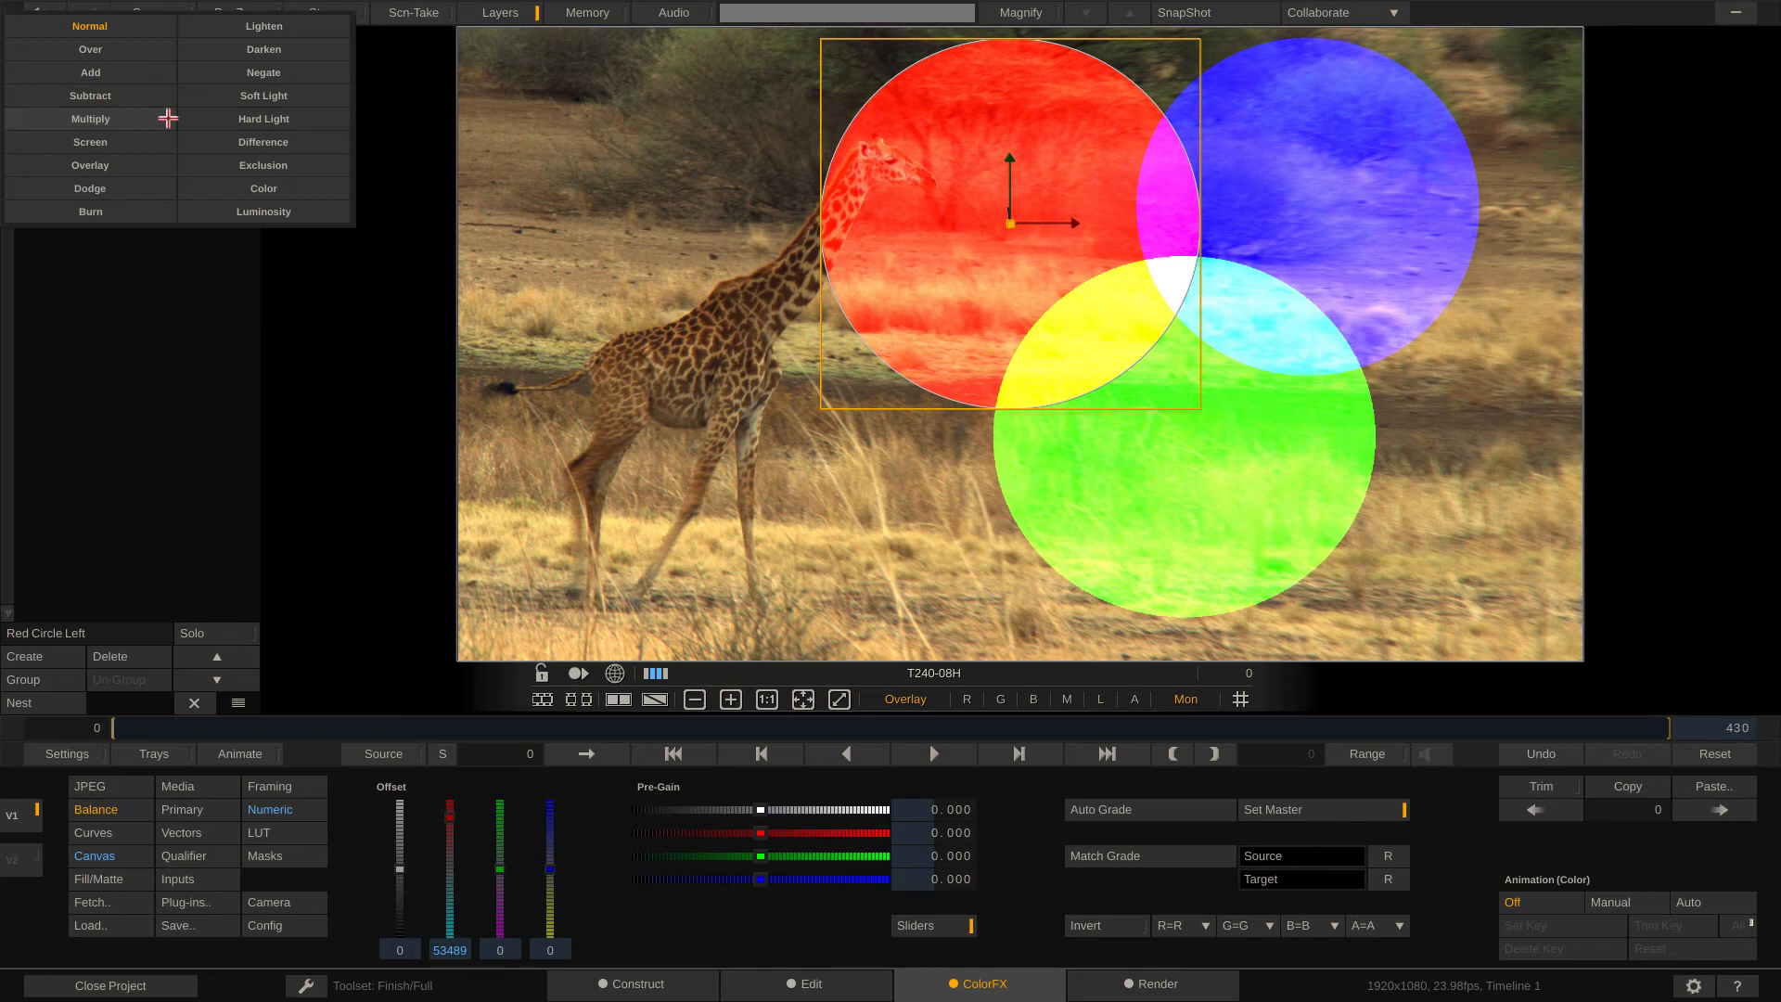
click(108, 73)
Step: Return the Red Circle Left layer's front fill blend mode to Normal and go back to the basic layer list
mouse_move(2, 301)
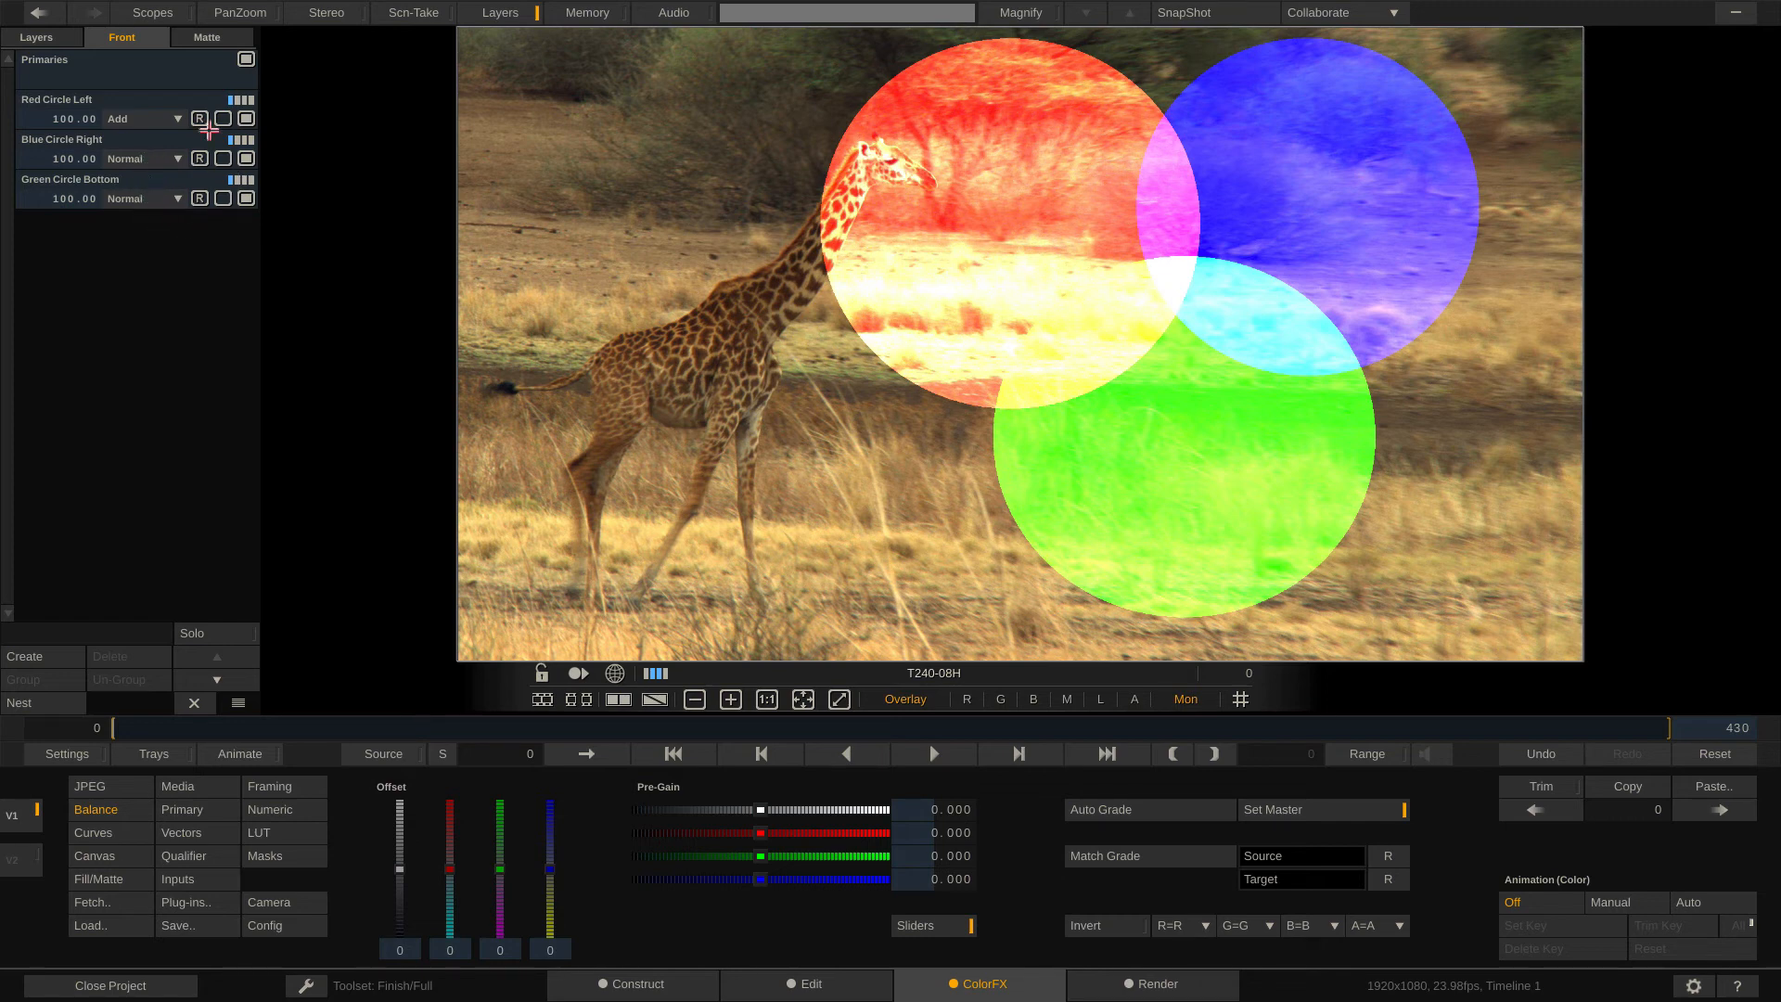
click(154, 119)
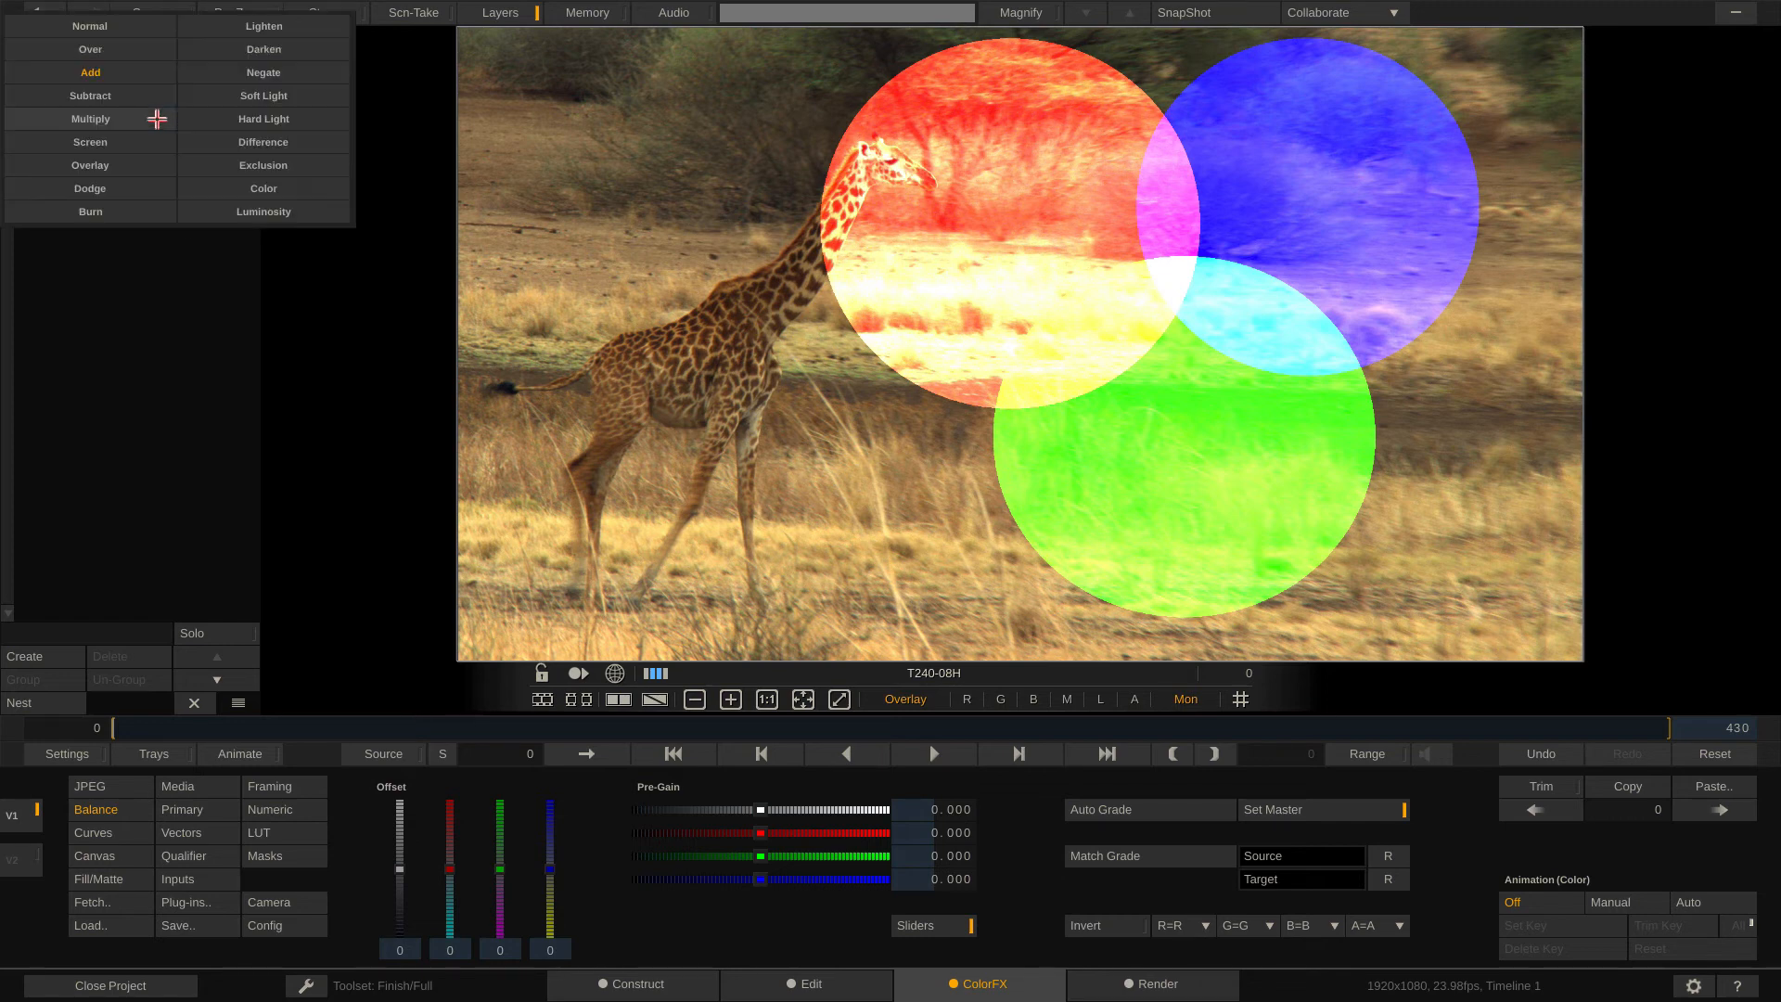
click(122, 31)
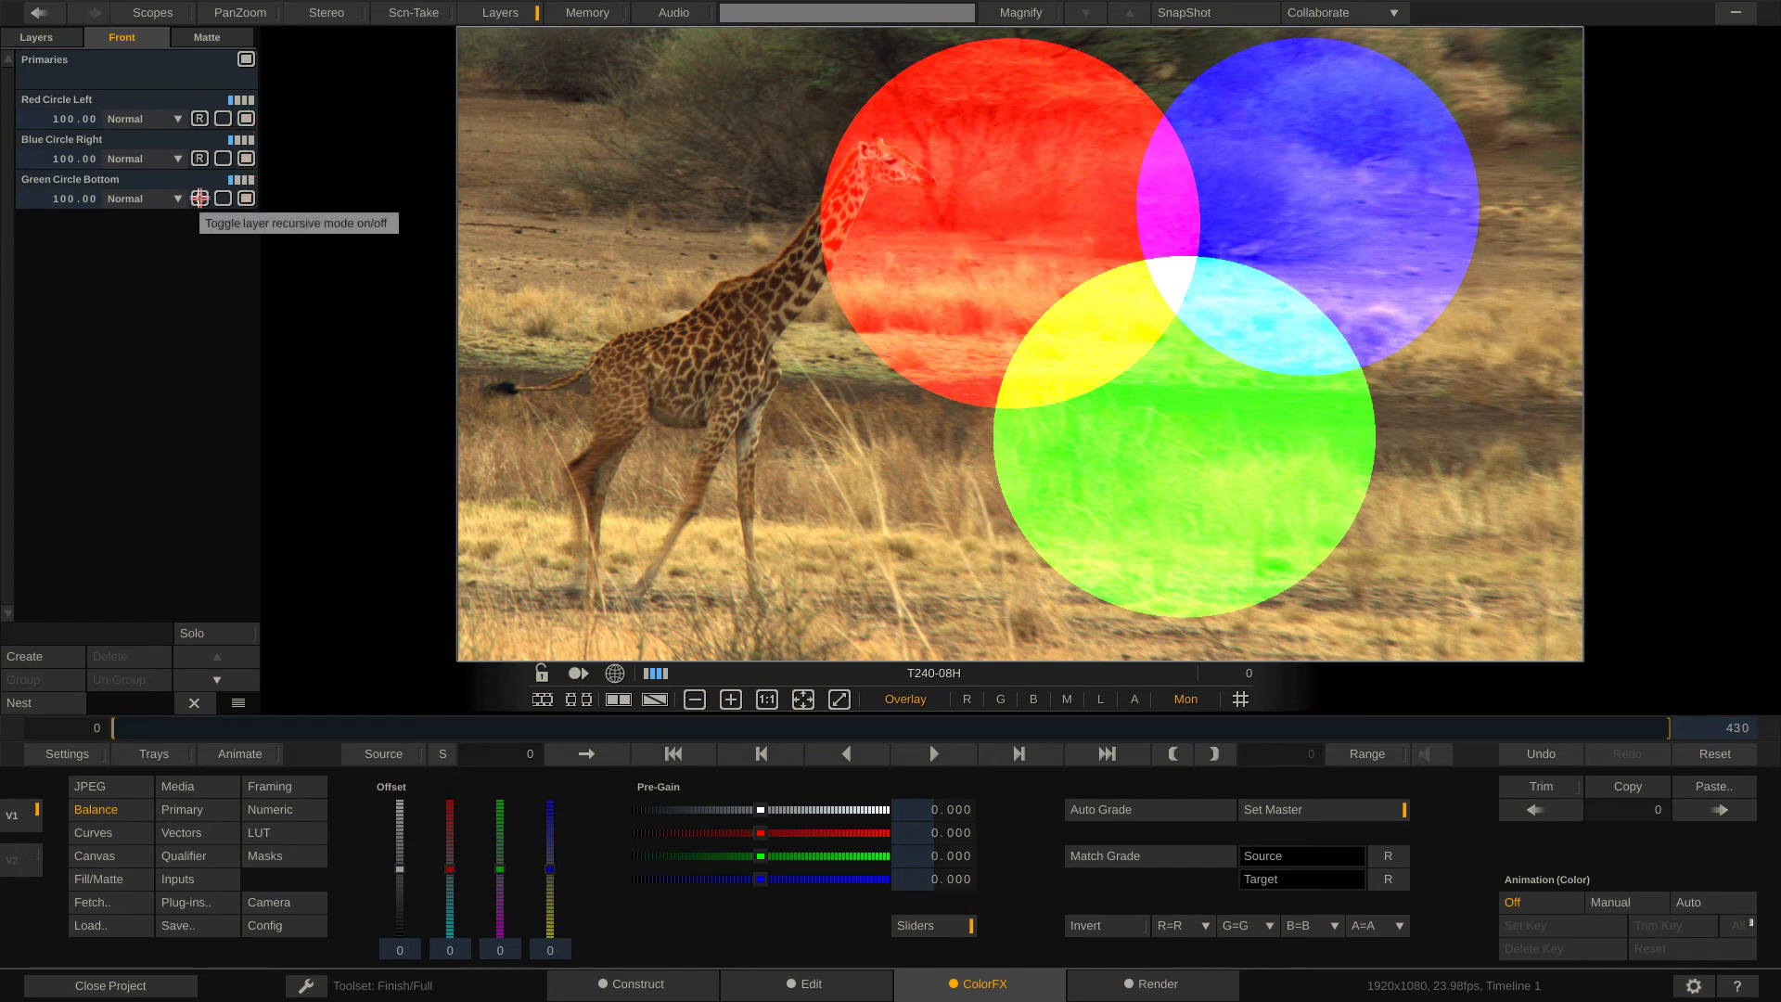
click(47, 36)
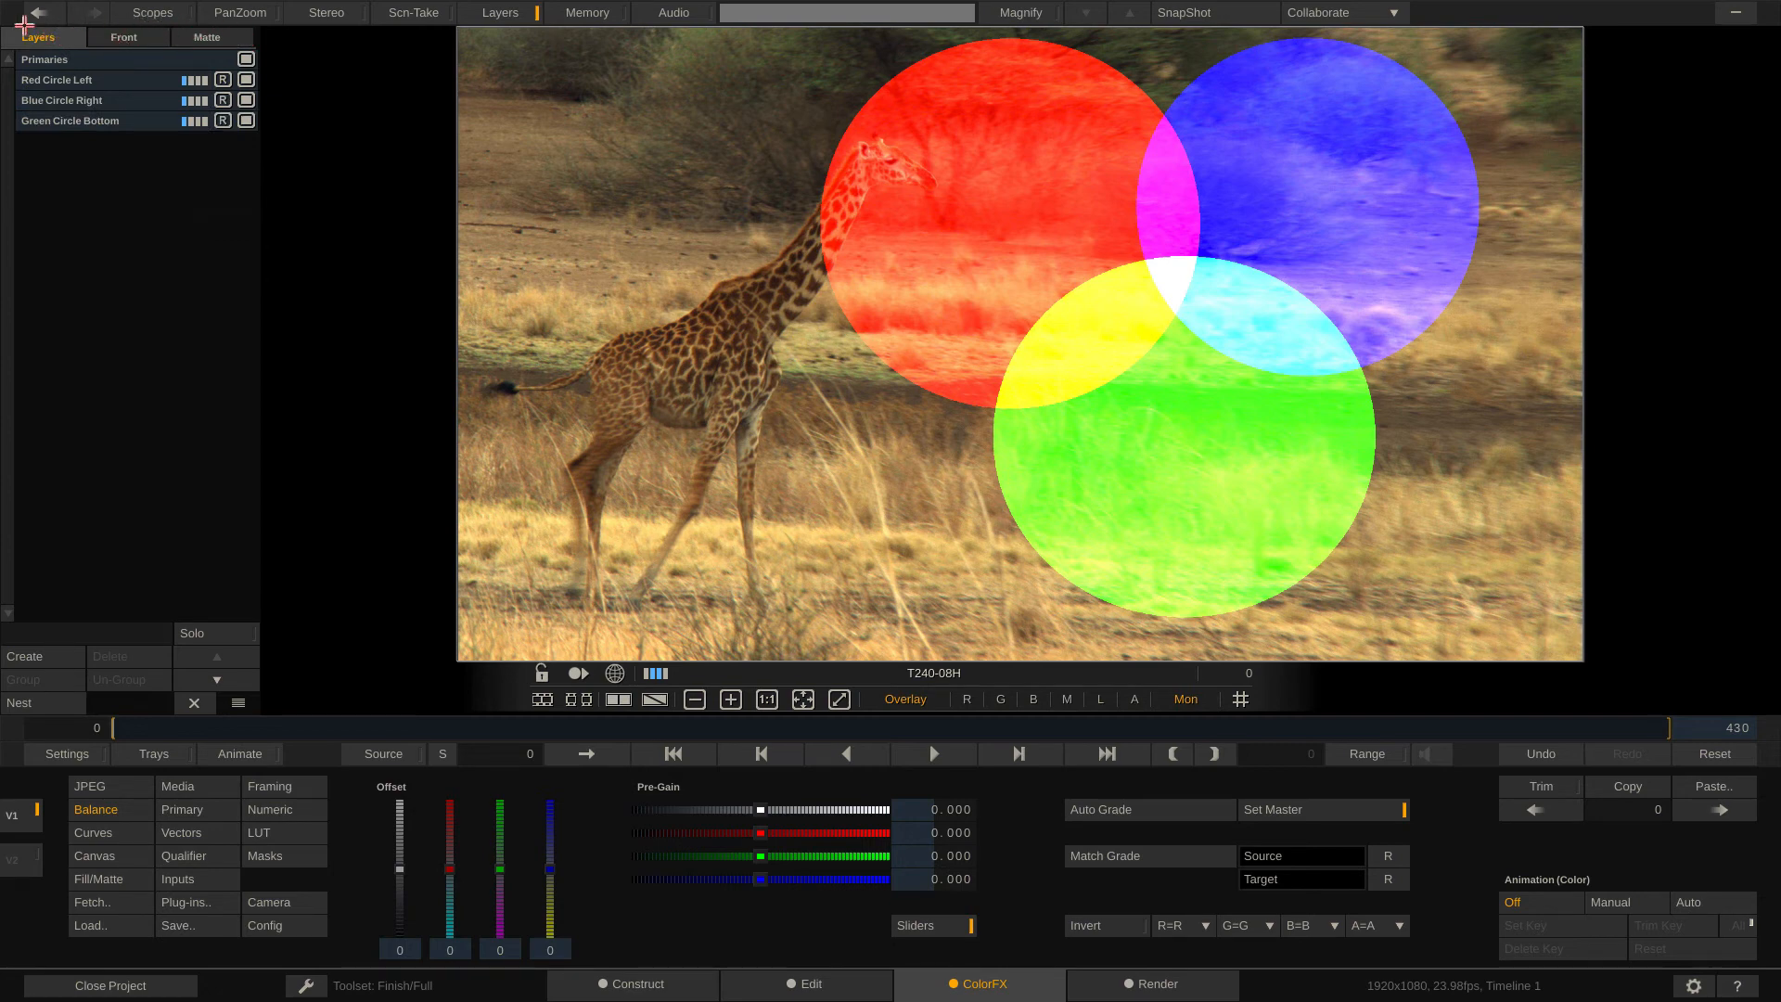
Step: Set the matte mode of the Green Circle Bottom layer to Add
click(201, 32)
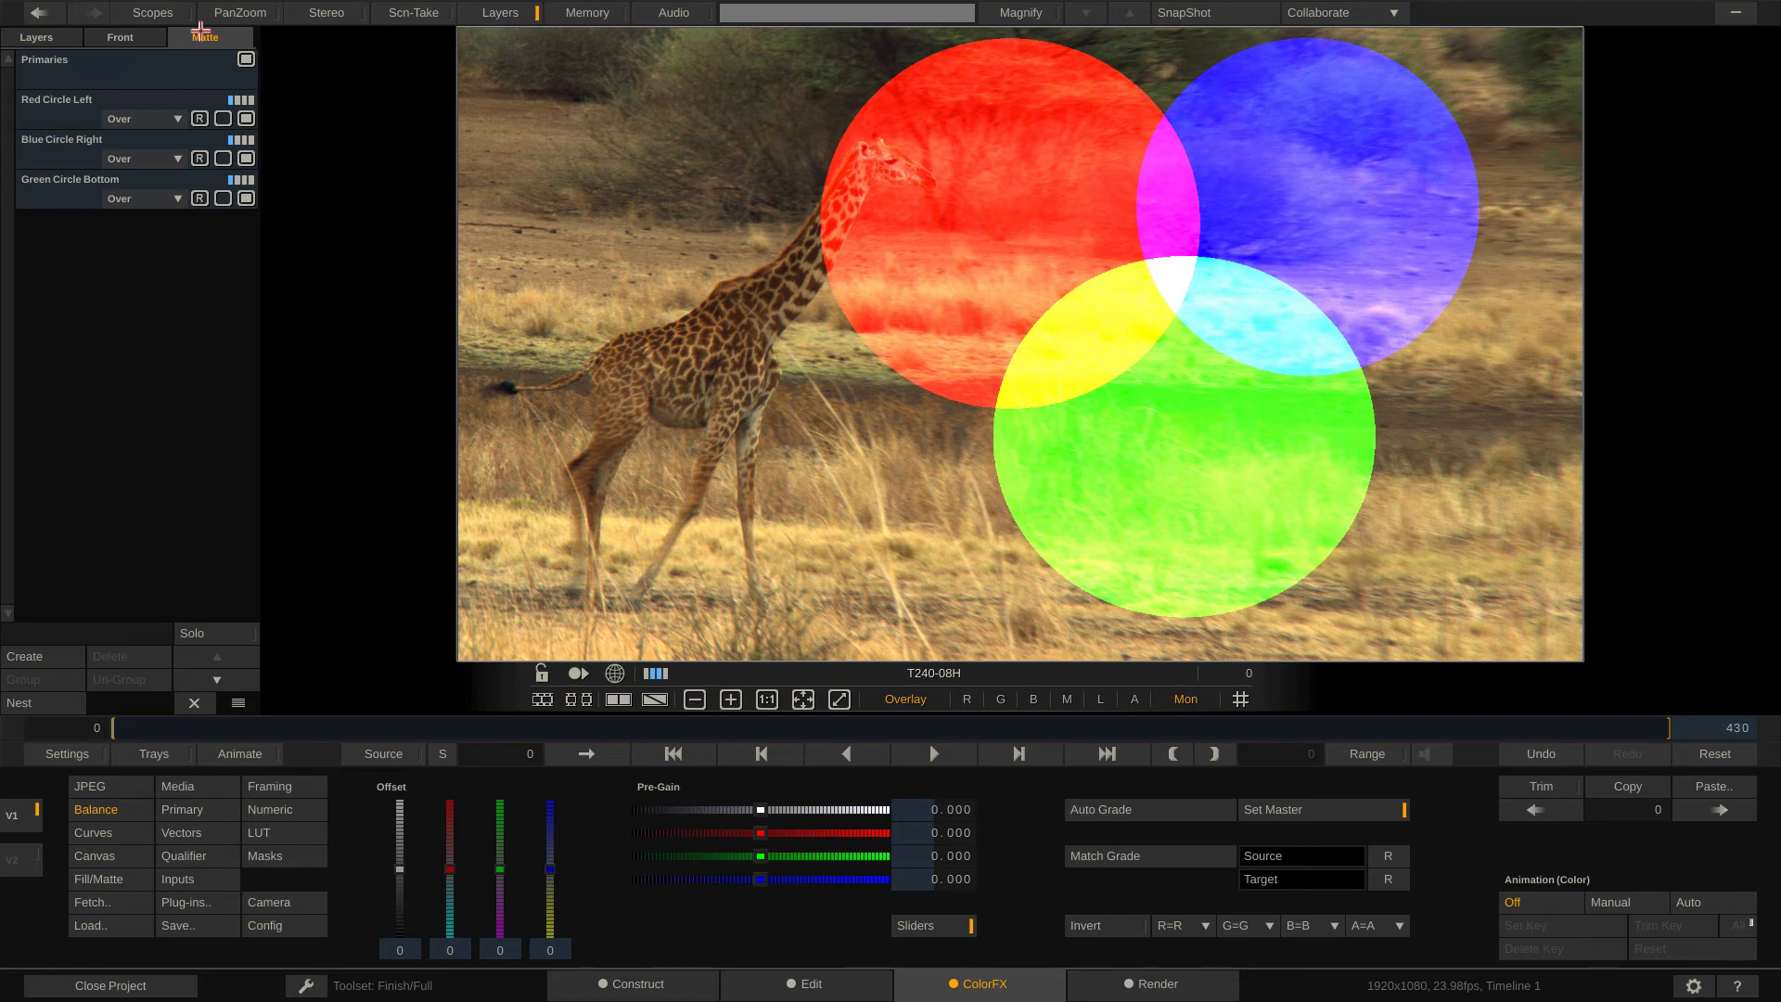
click(176, 119)
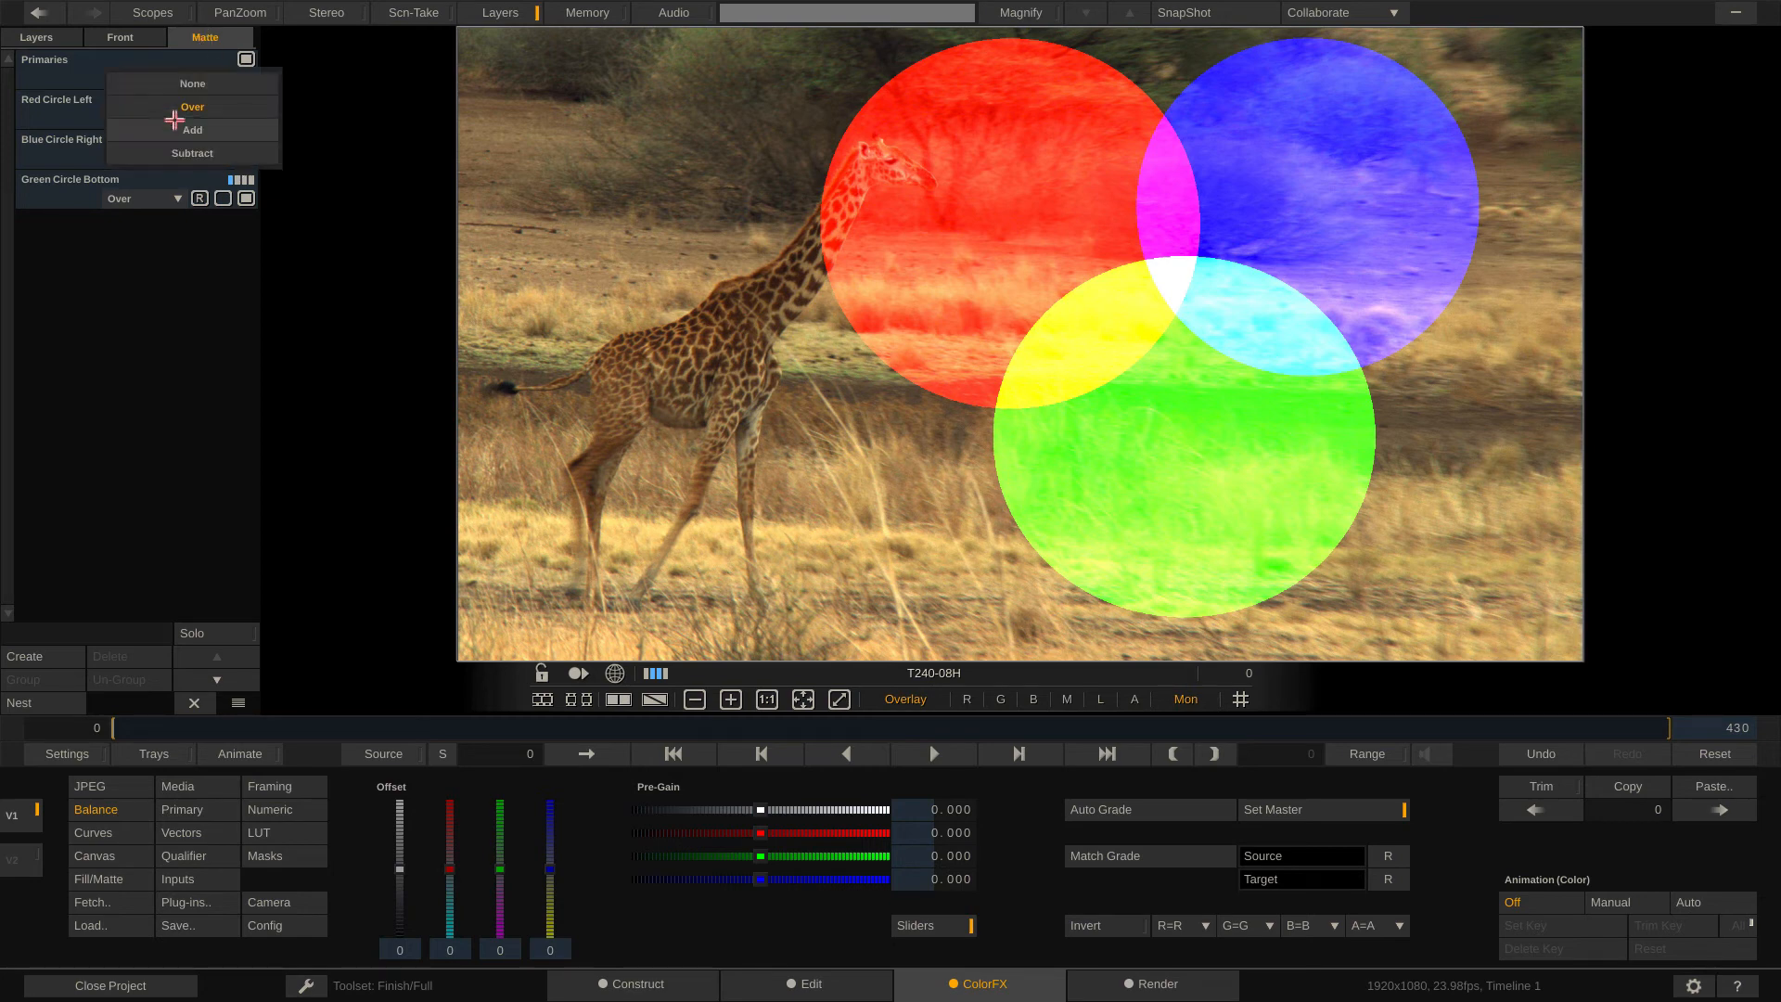
click(174, 219)
click(175, 160)
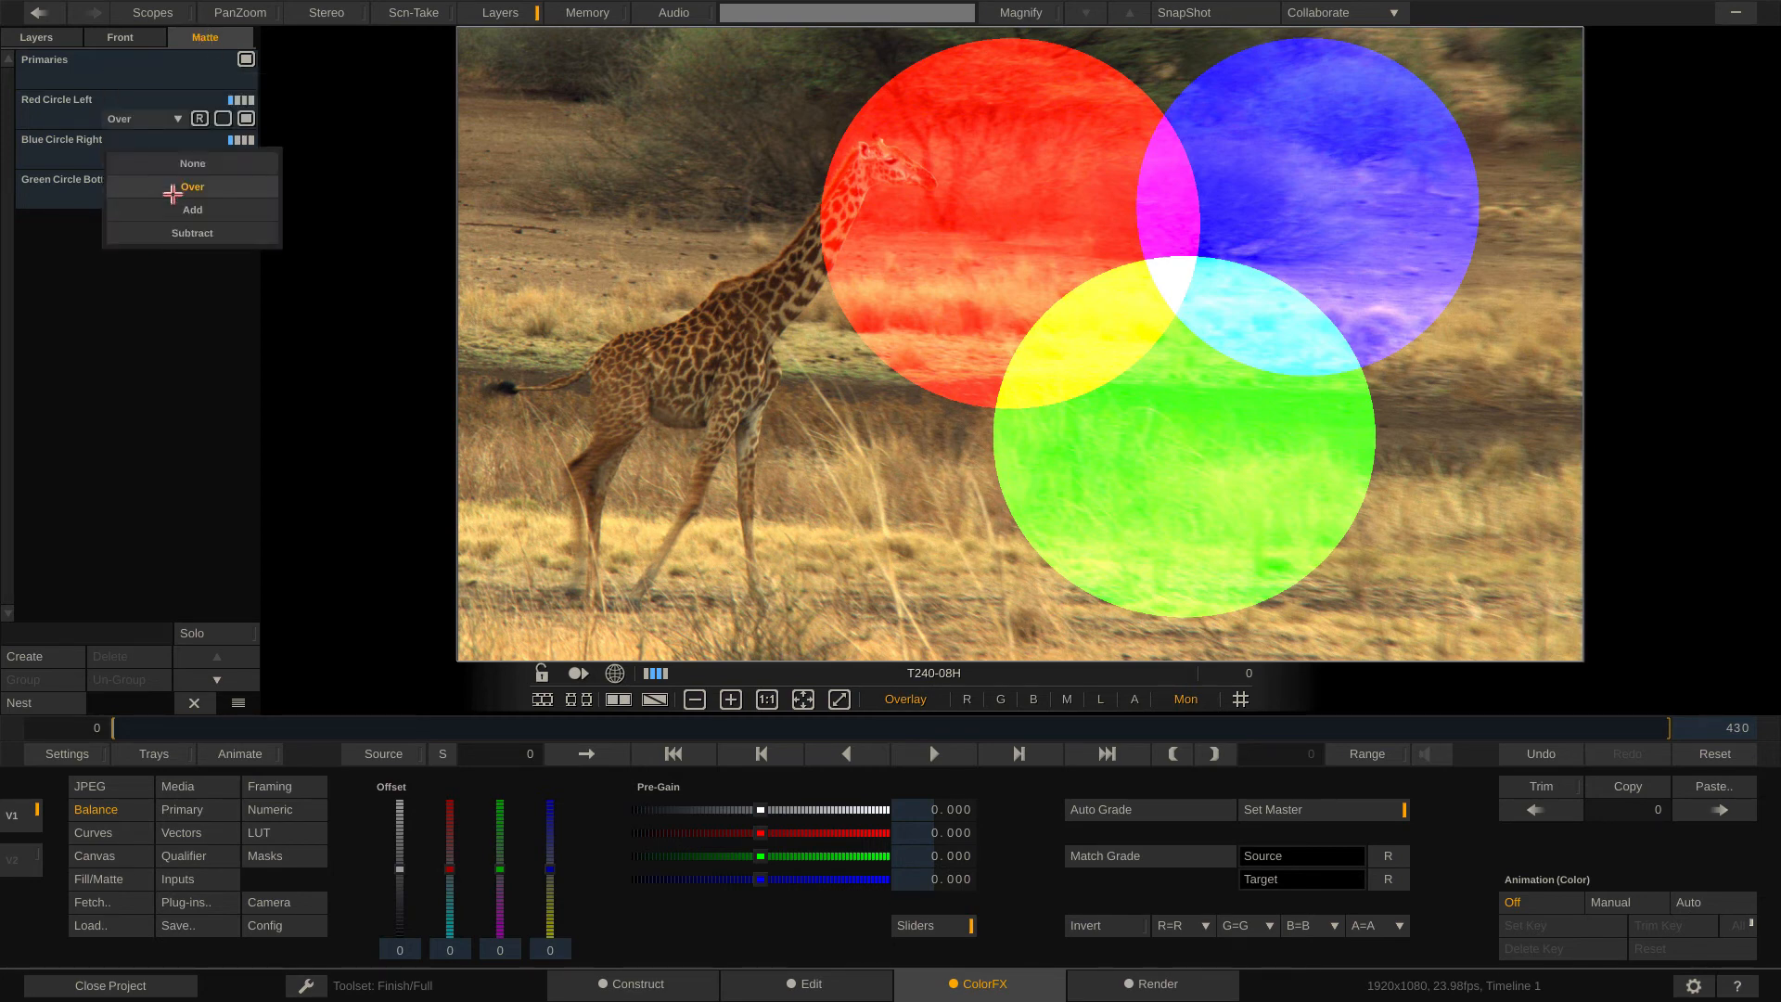
click(195, 211)
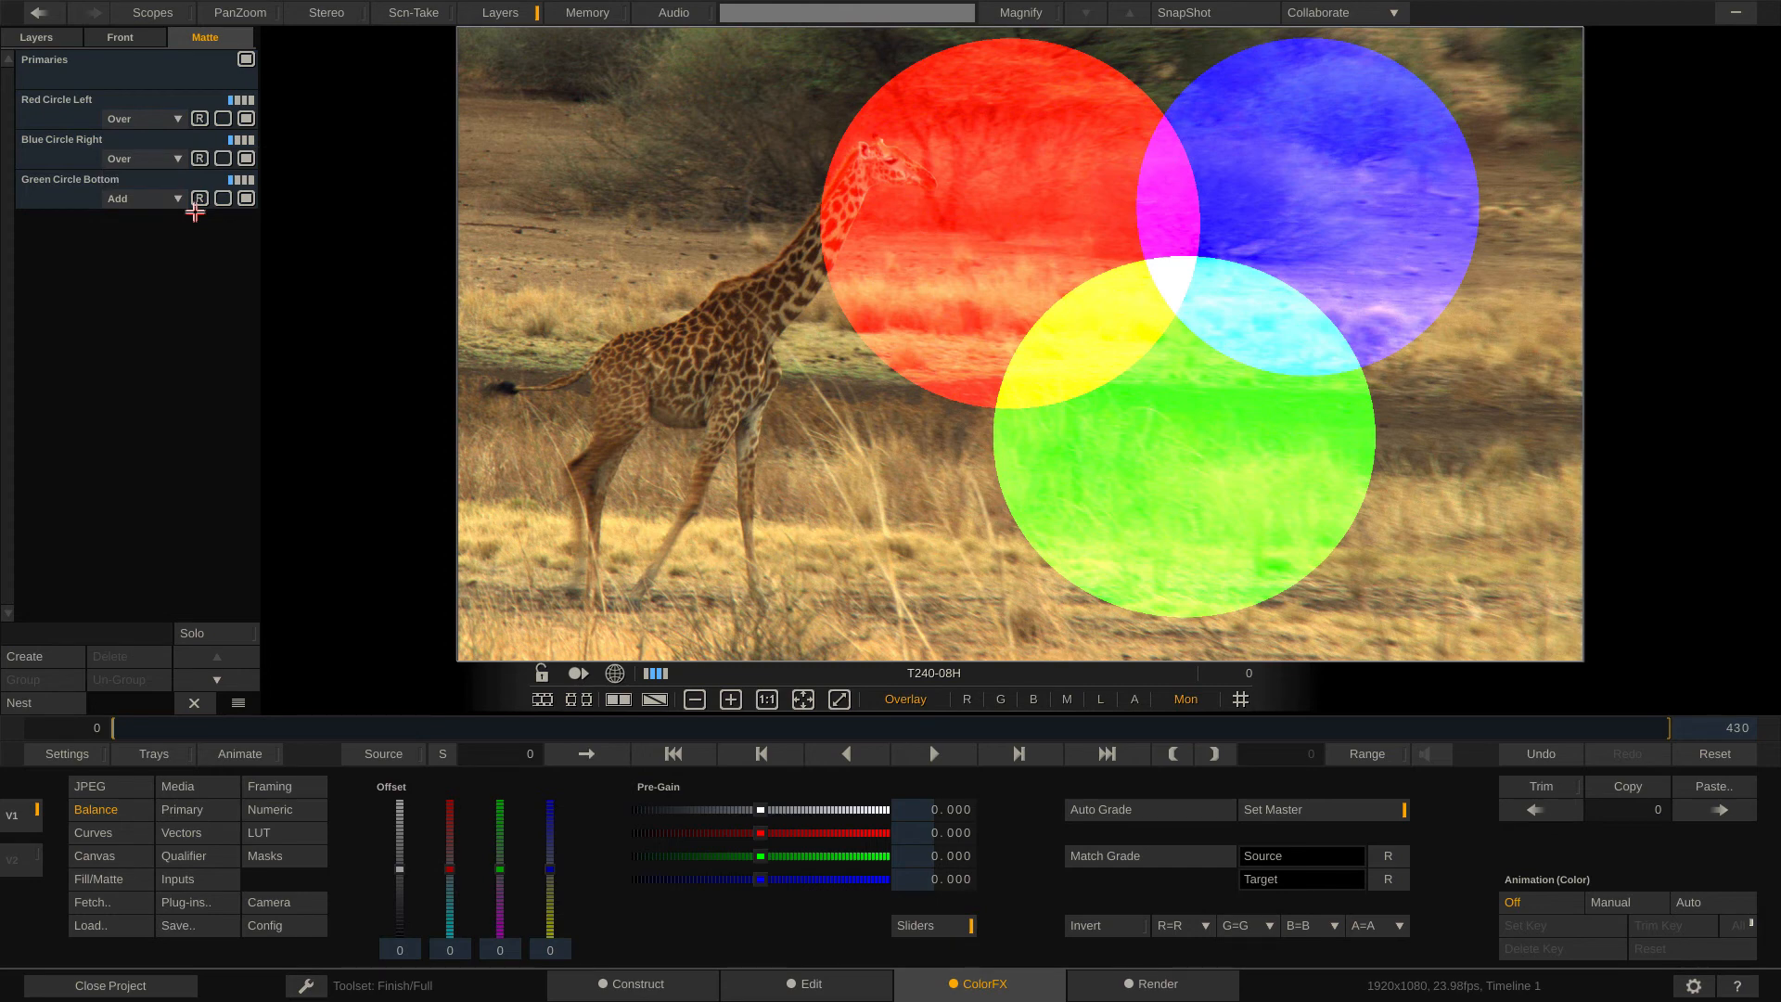
Step: Return the Green Circle Bottom layer's matte mode to Over and go back to the basic layer list
click(190, 199)
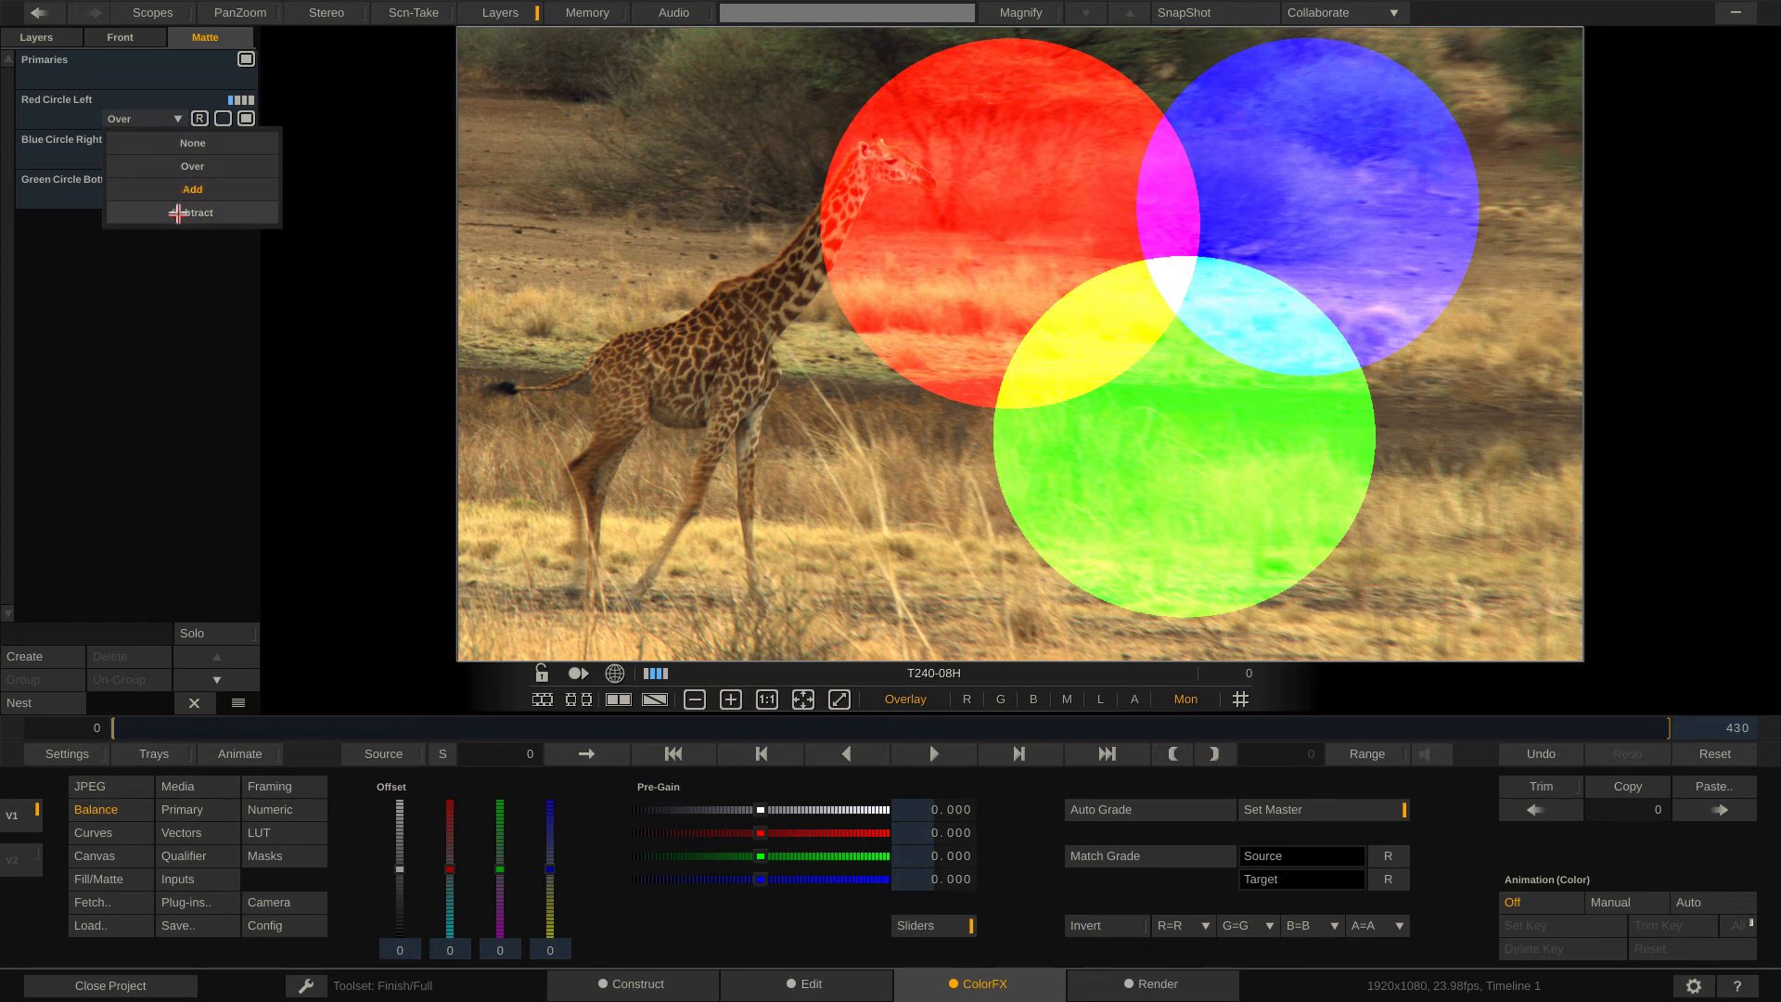
click(189, 195)
click(176, 197)
click(178, 146)
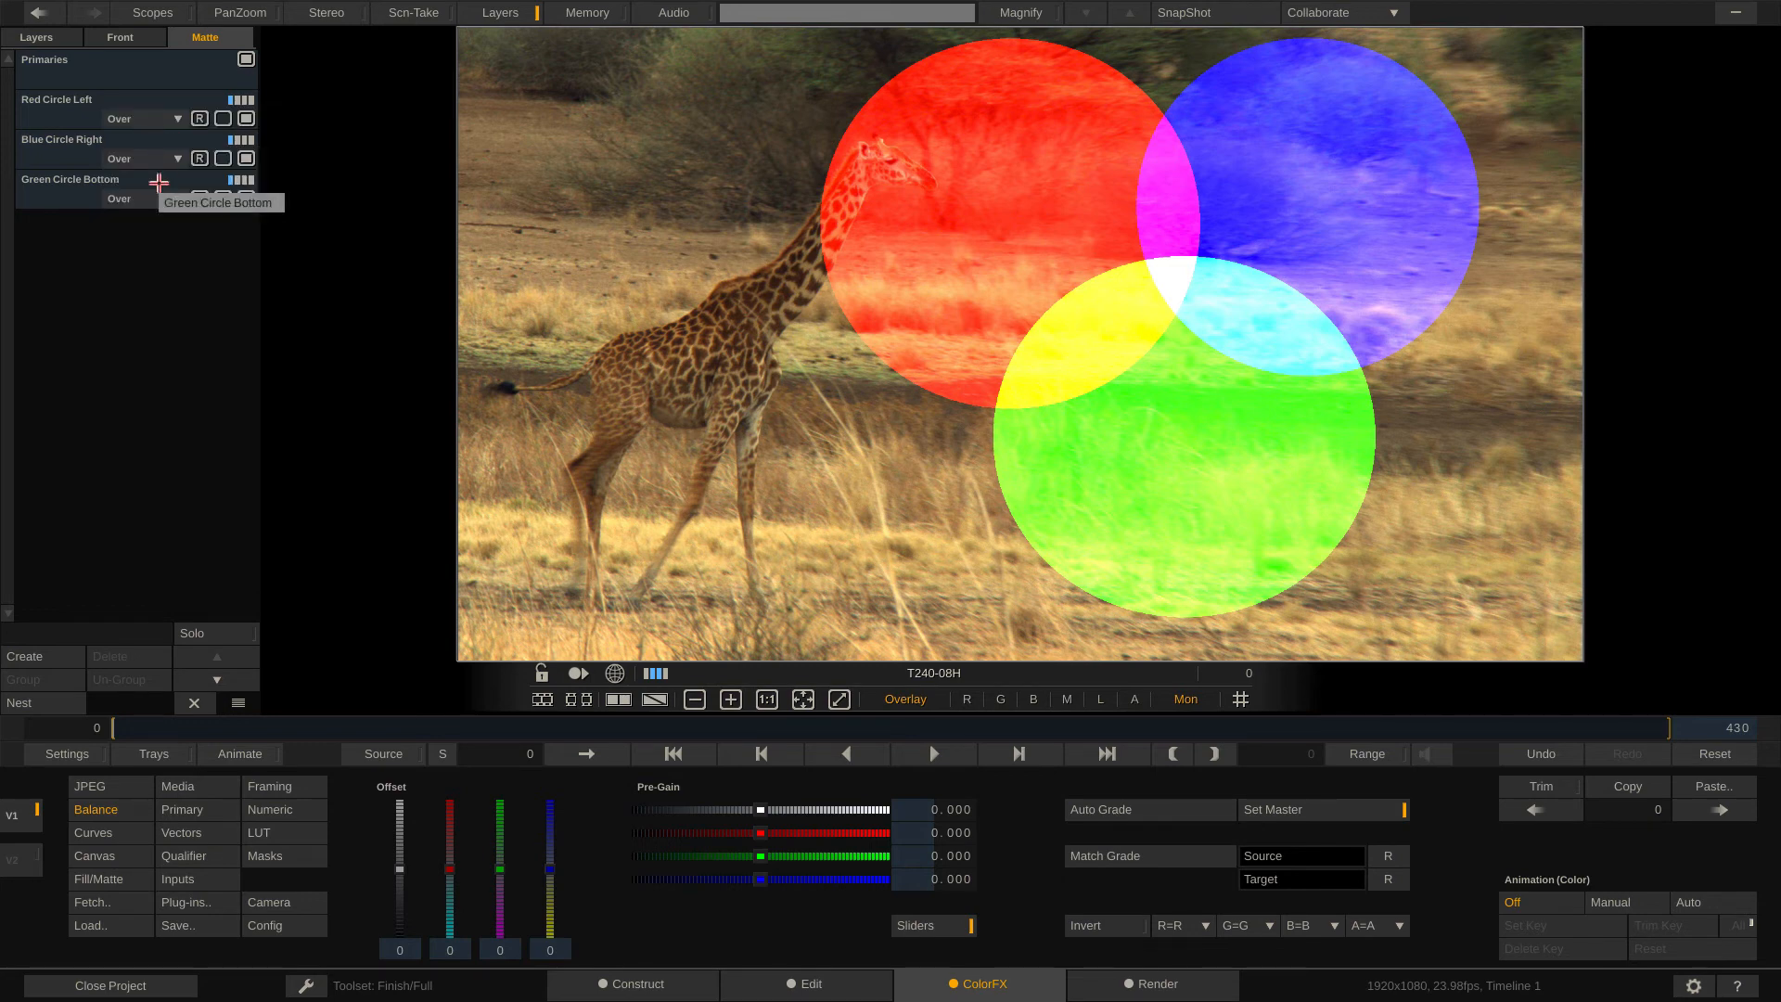
click(60, 37)
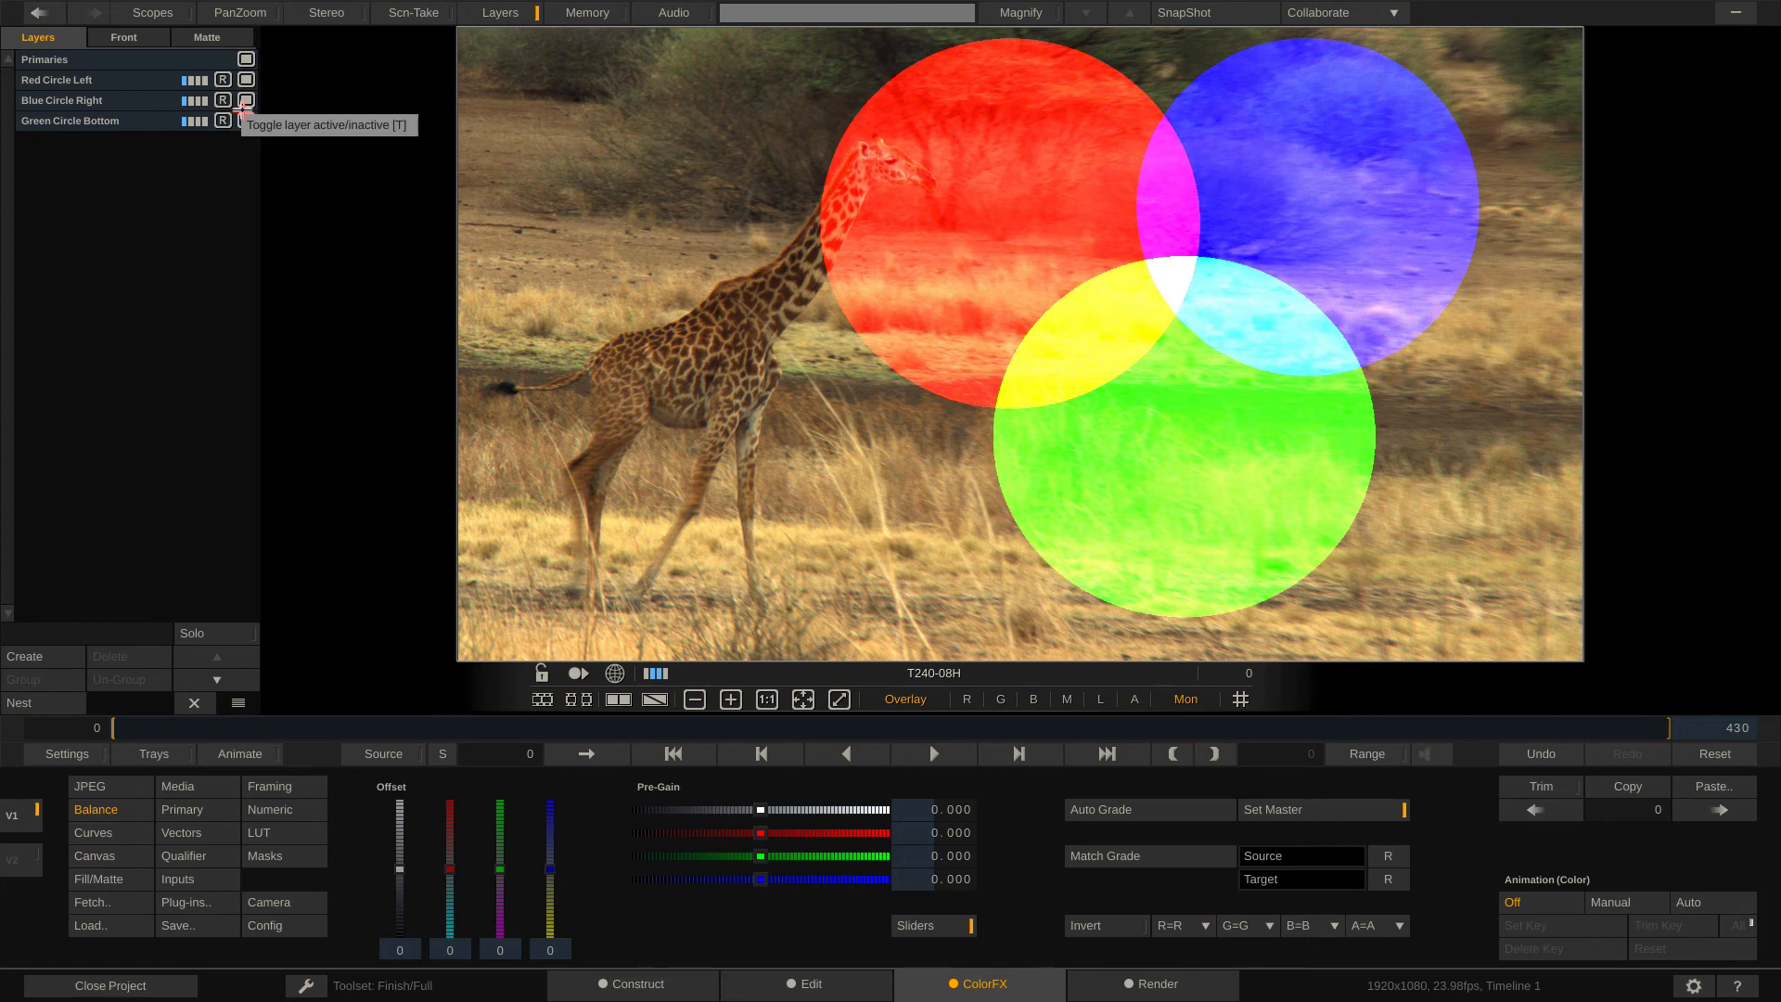
Step: Switch the green, blue and red circle layers inactive and active again one by one to examine each layer's contribution to the image
click(246, 120)
click(246, 120)
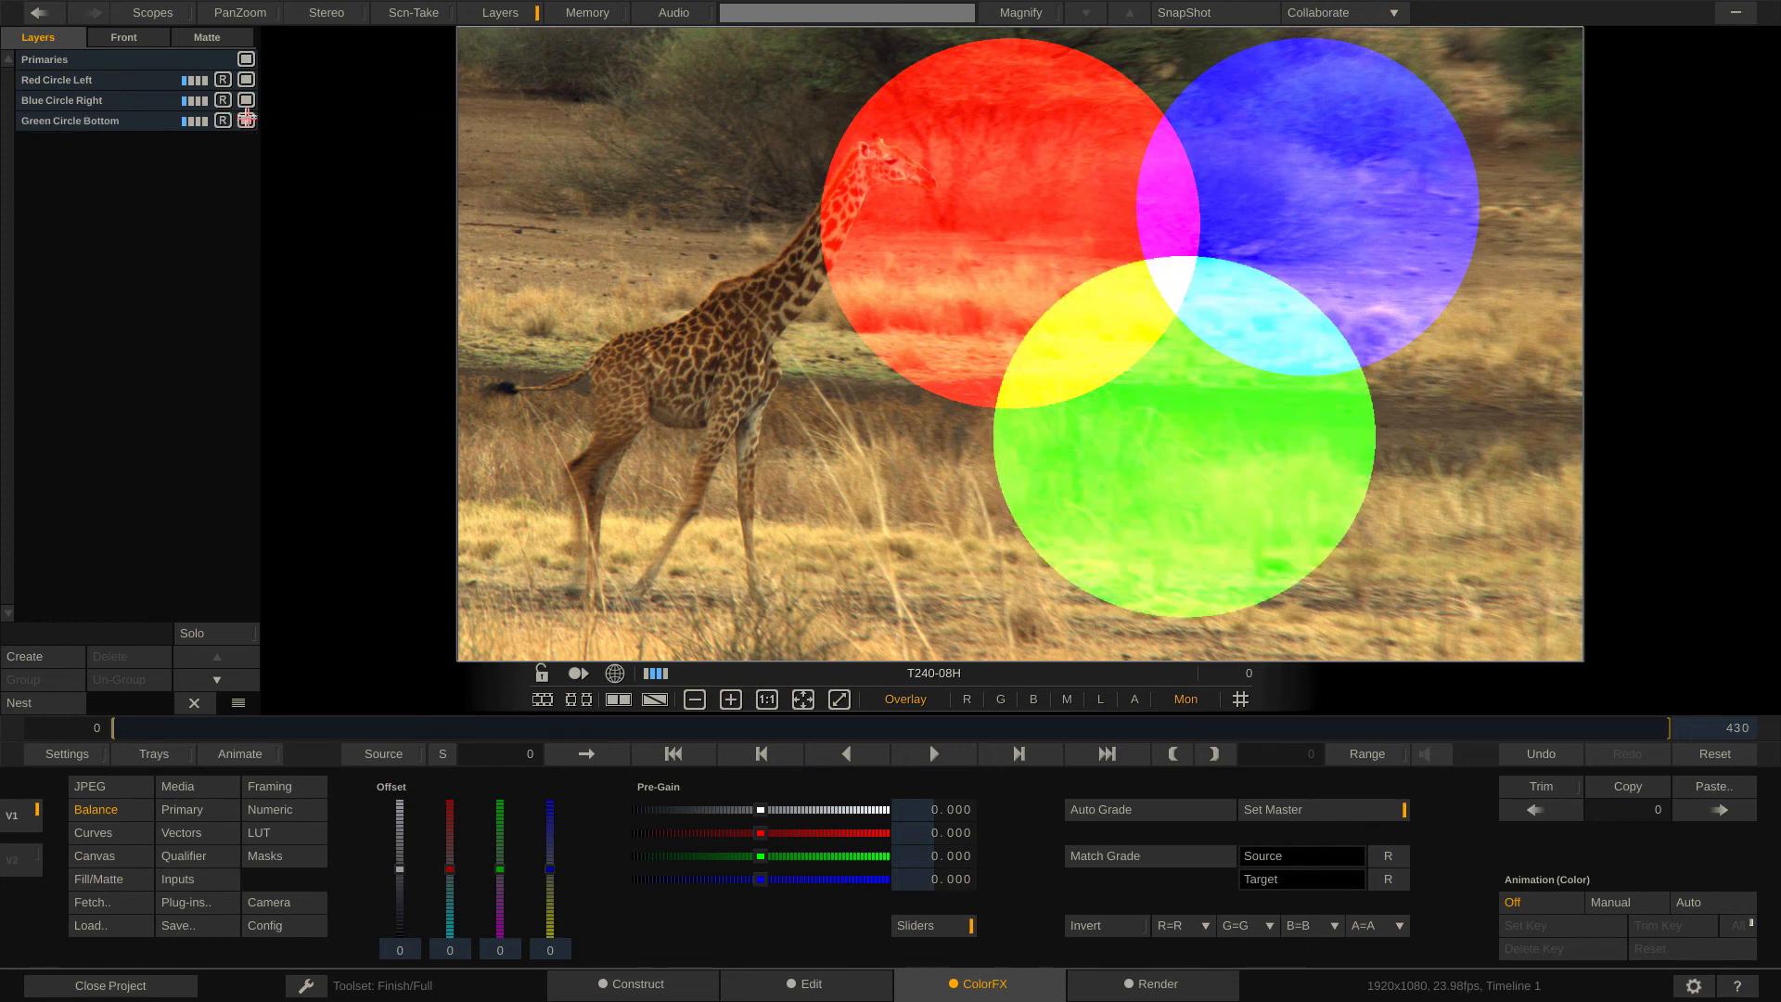
click(247, 101)
click(247, 100)
click(245, 80)
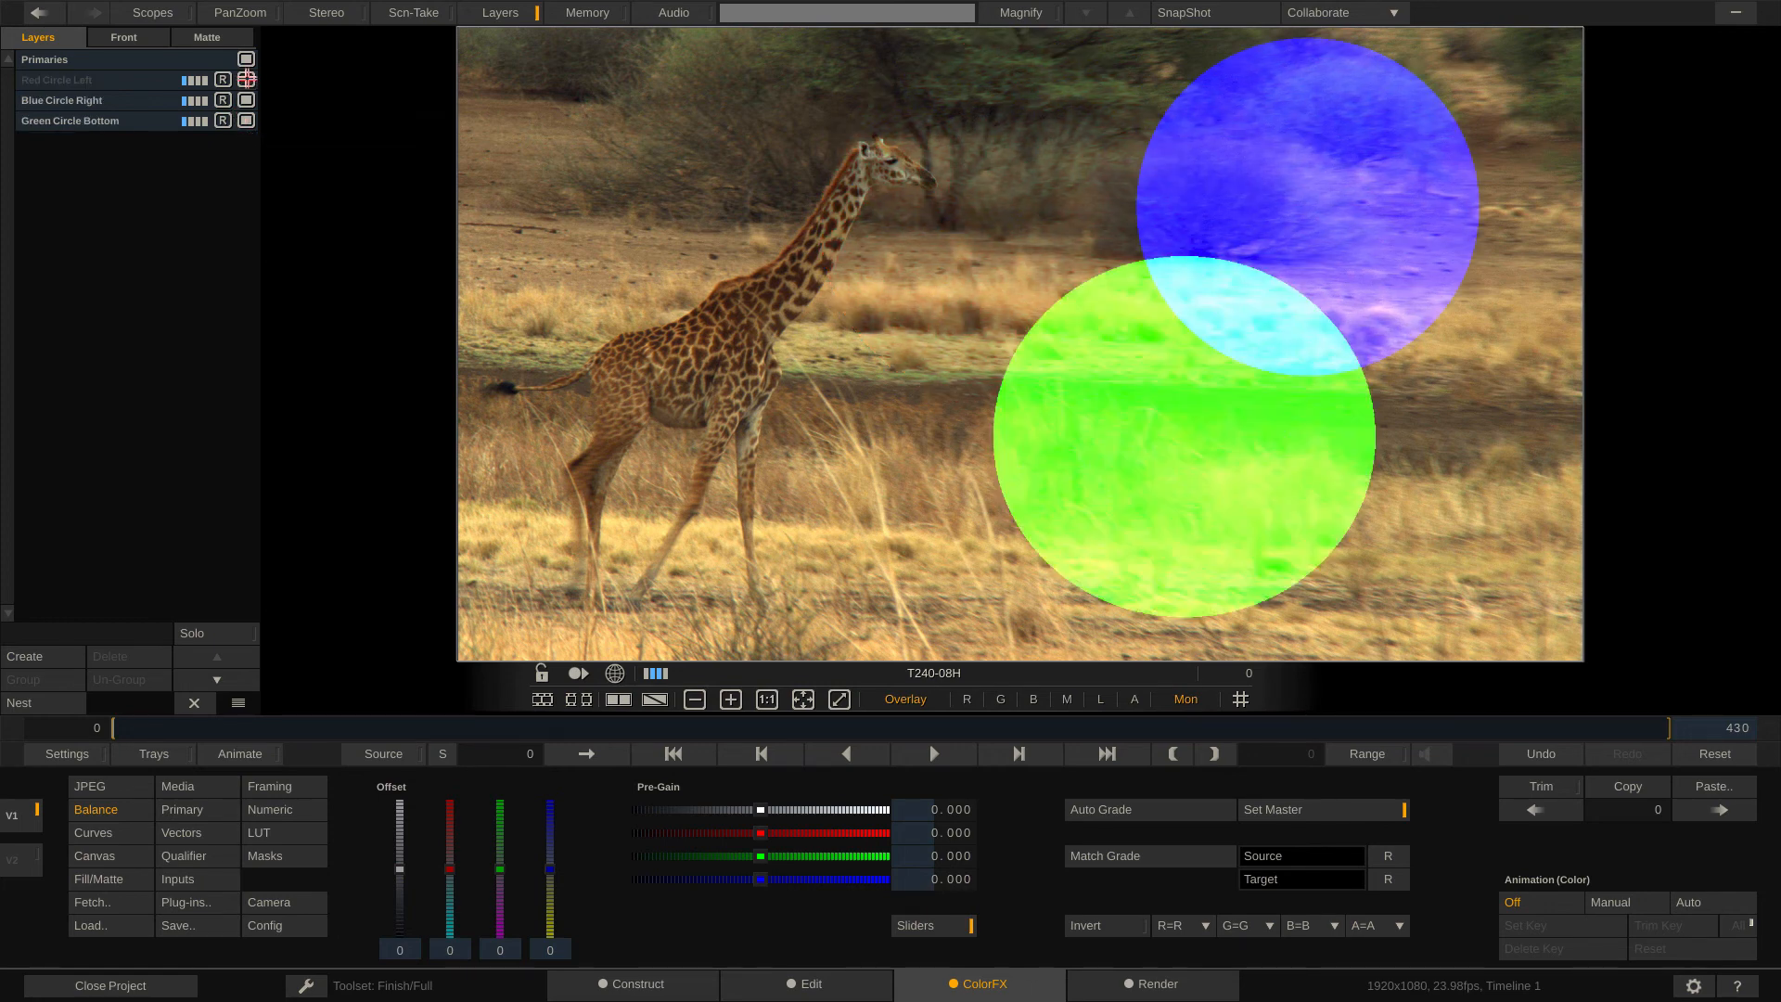
click(246, 80)
click(246, 100)
click(247, 100)
click(246, 121)
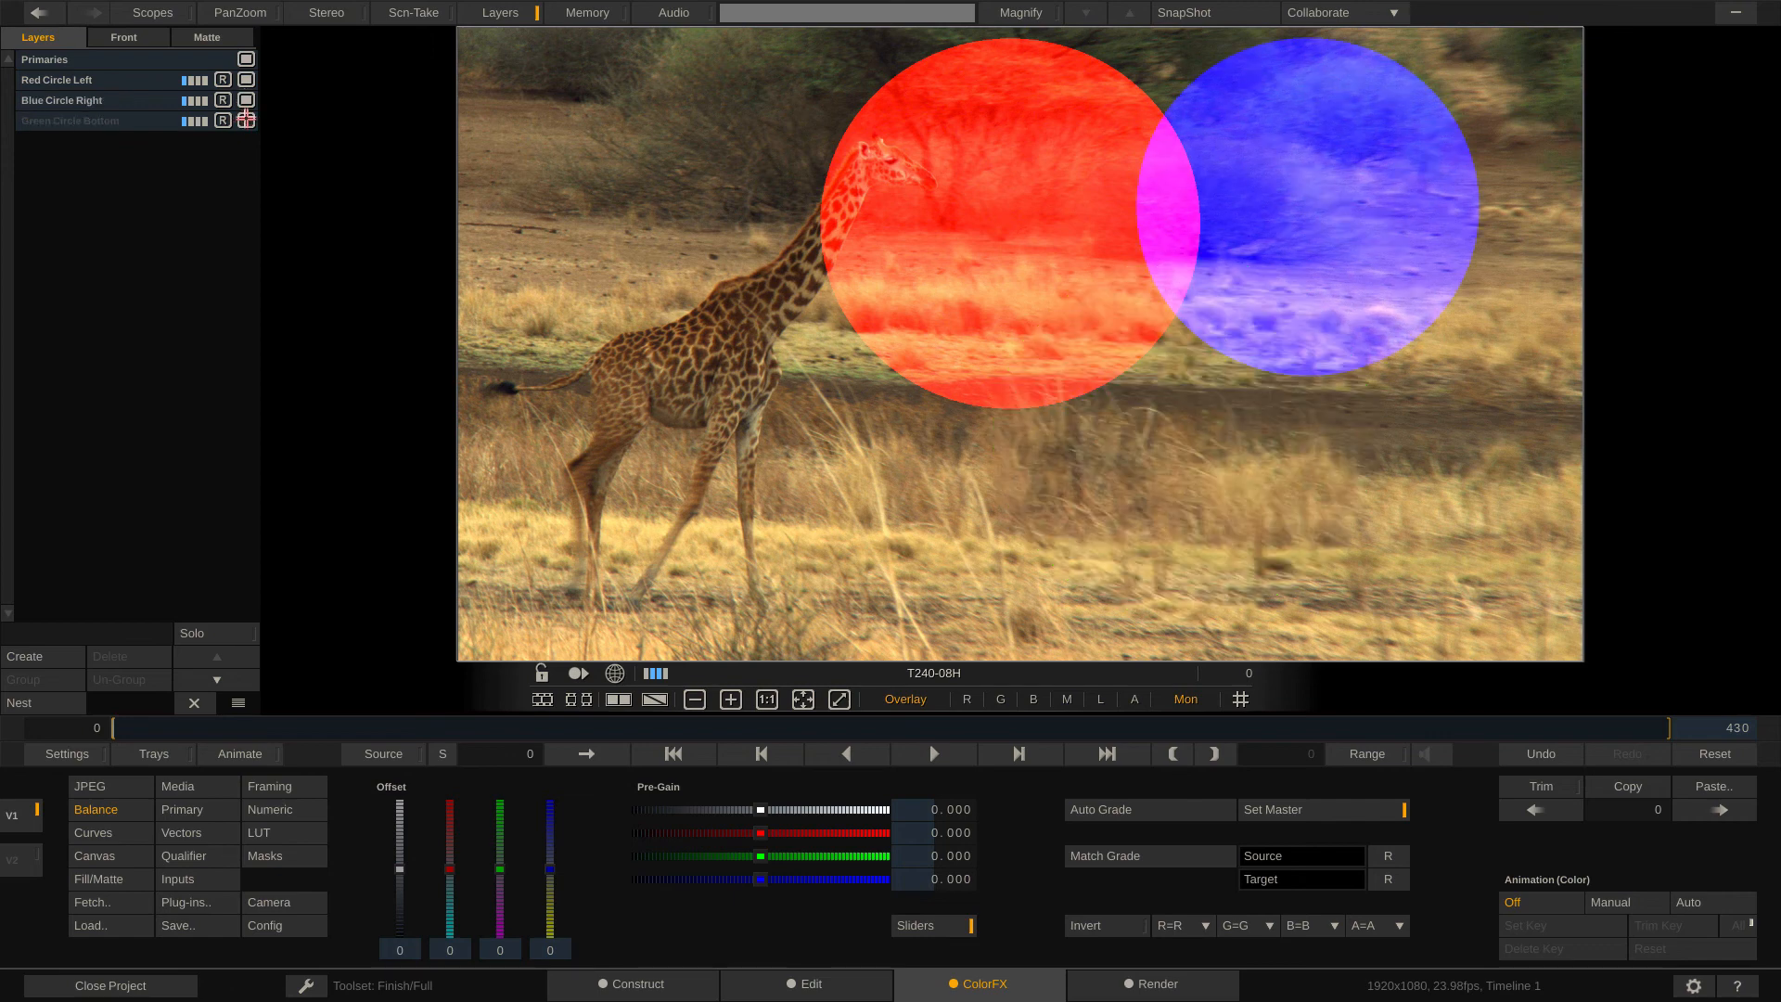
click(245, 121)
click(247, 100)
click(246, 80)
click(246, 79)
click(247, 100)
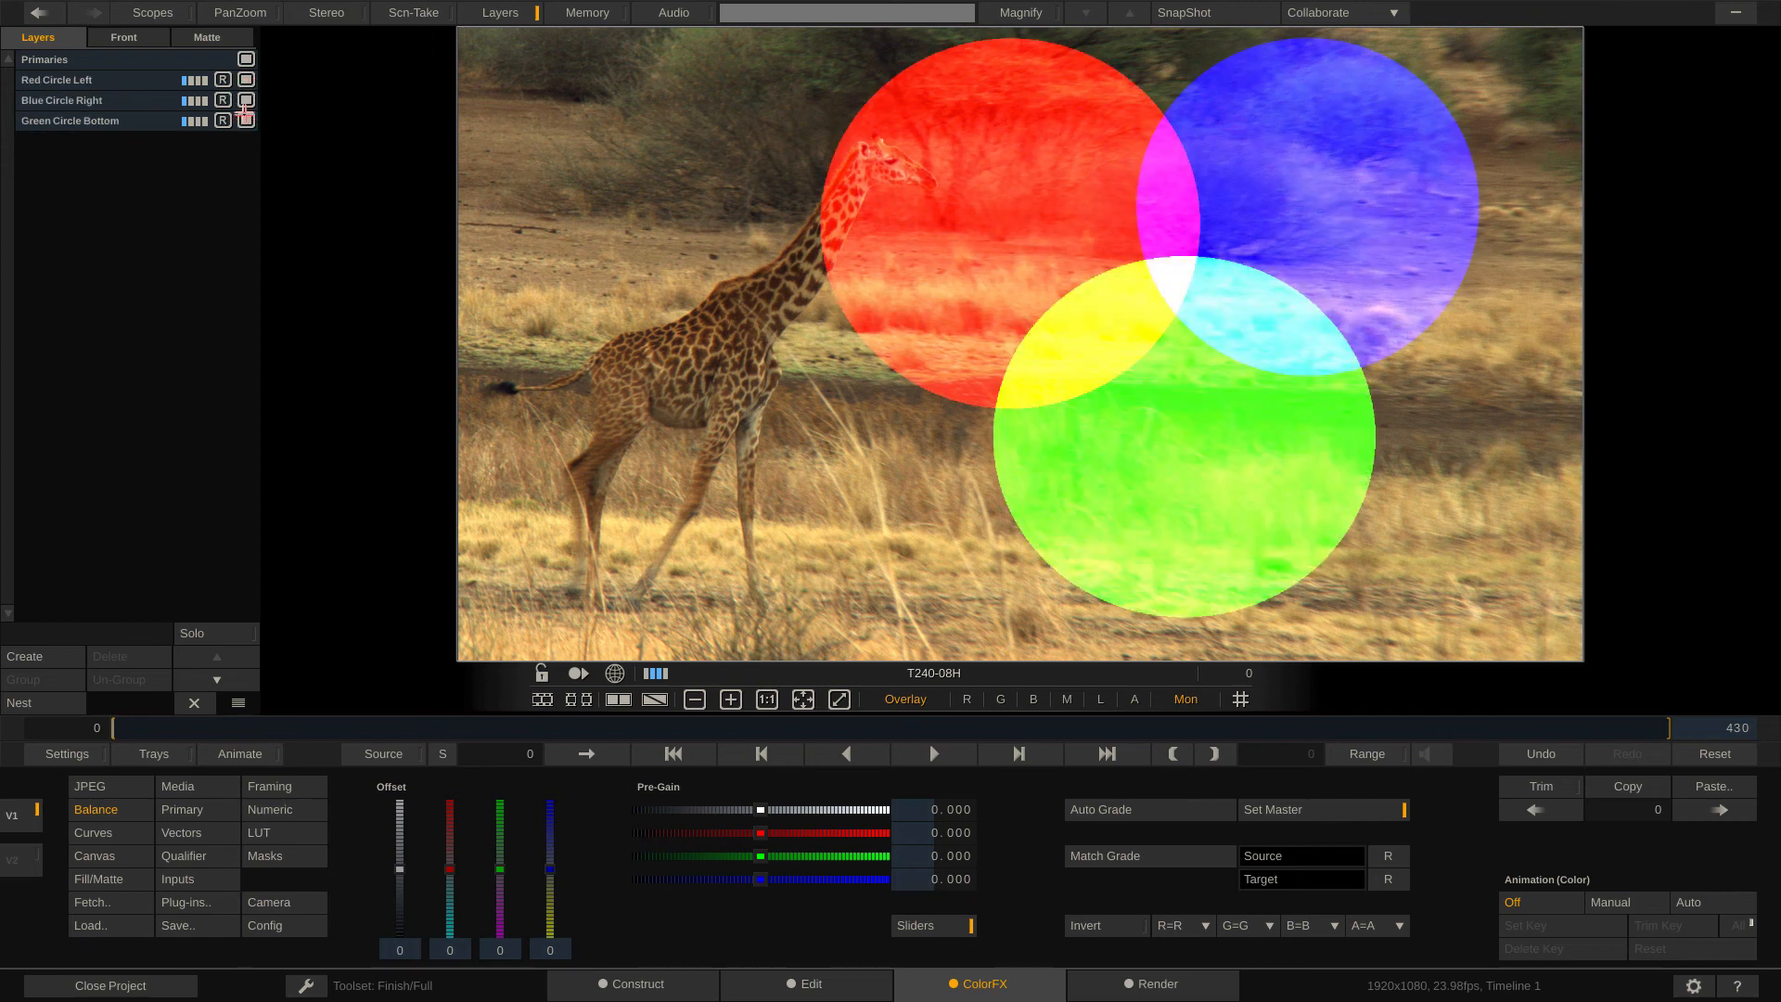
click(246, 121)
click(246, 120)
Step: Turn off recursive mode for all three circle layers and move Red Circle Left below Green Circle Bottom in the layer list
click(224, 121)
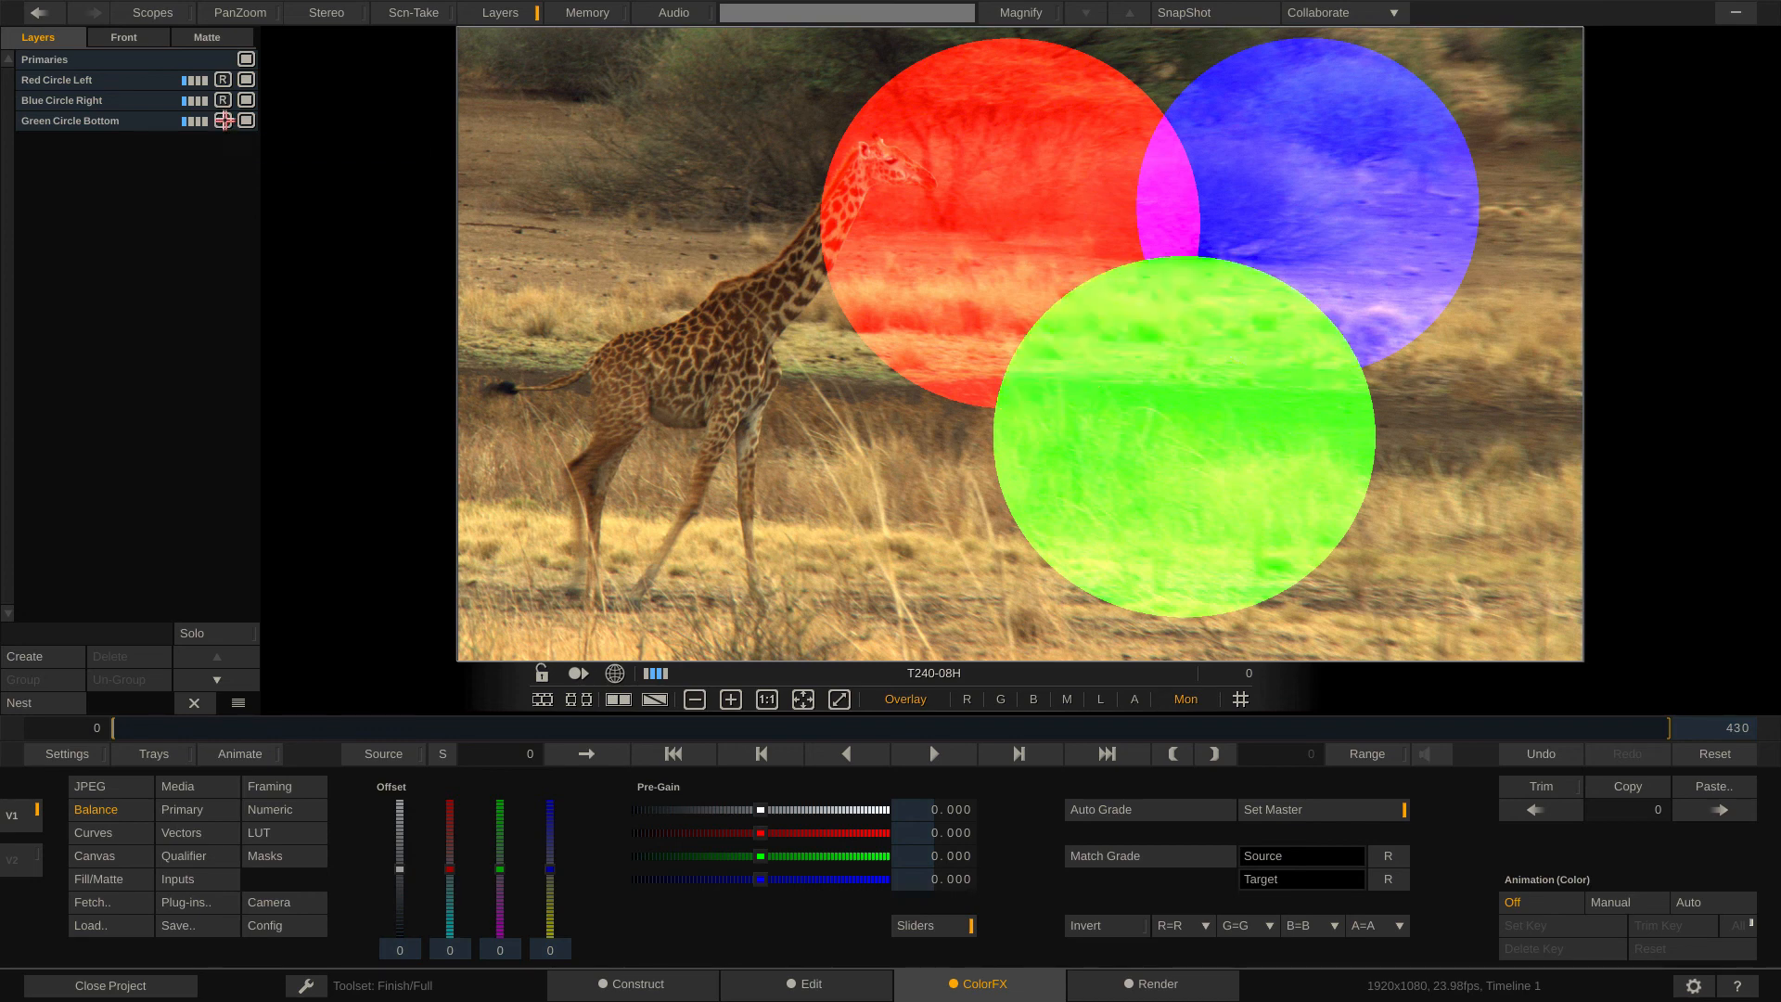
click(223, 99)
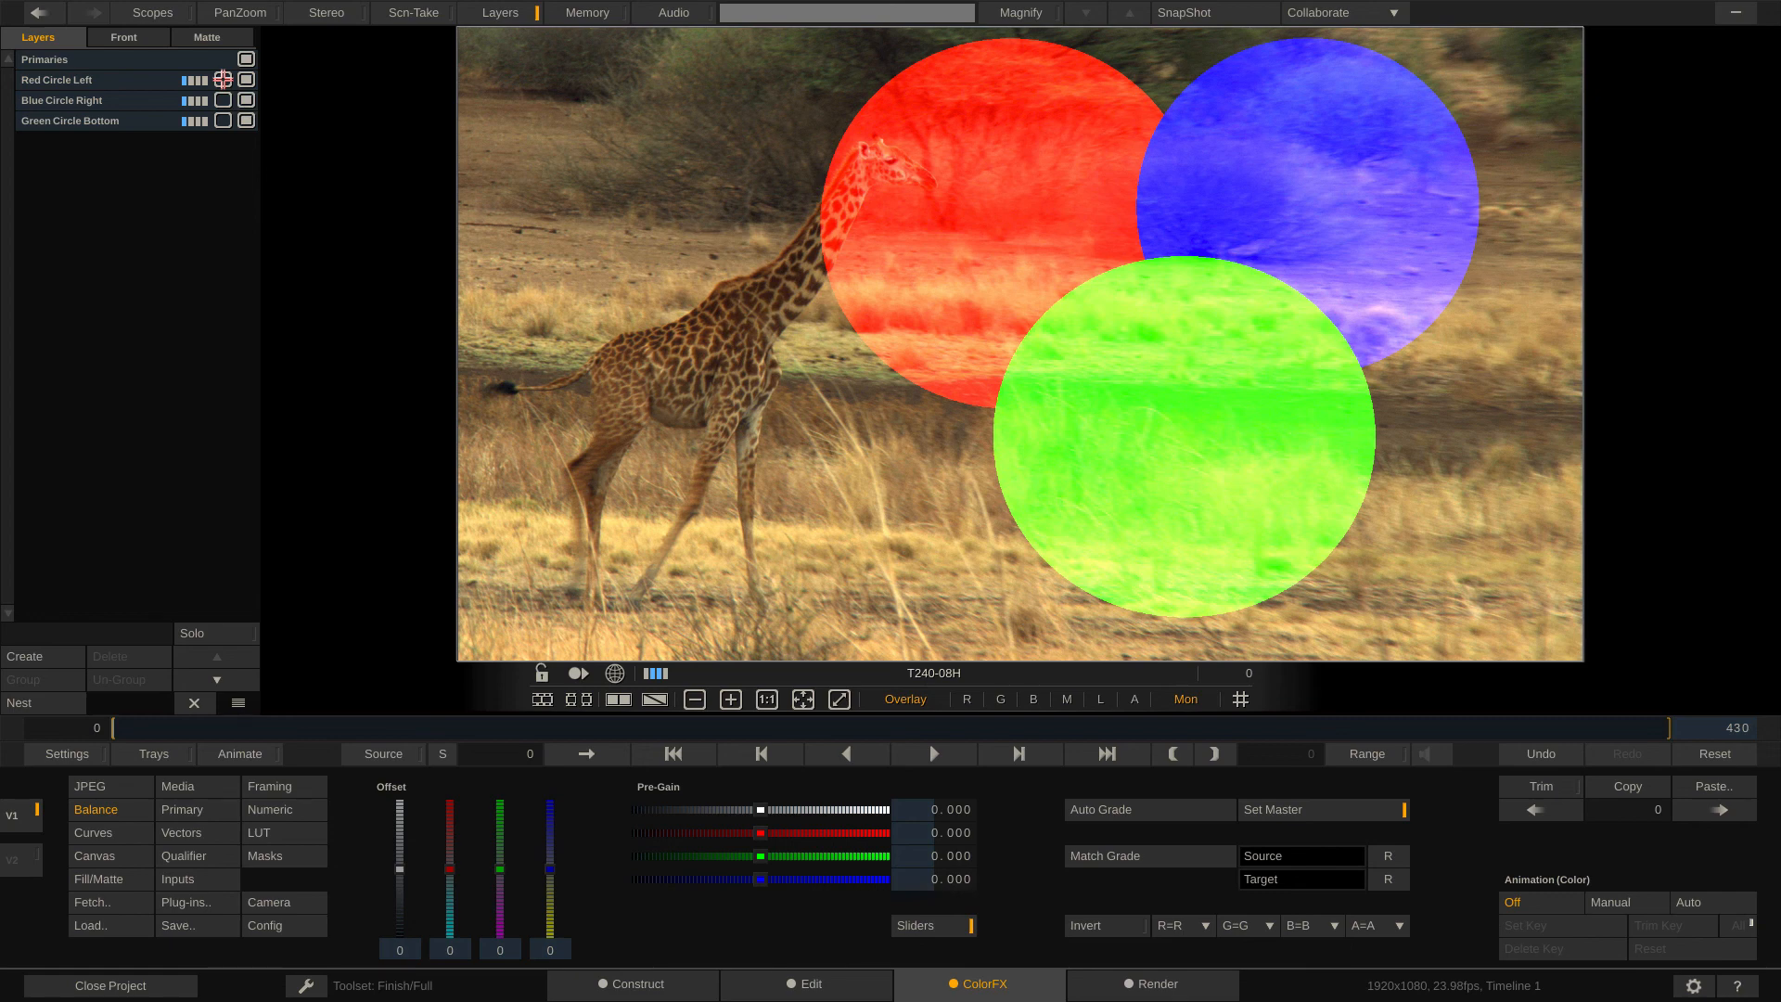
click(96, 79)
drag(129, 77, 110, 154)
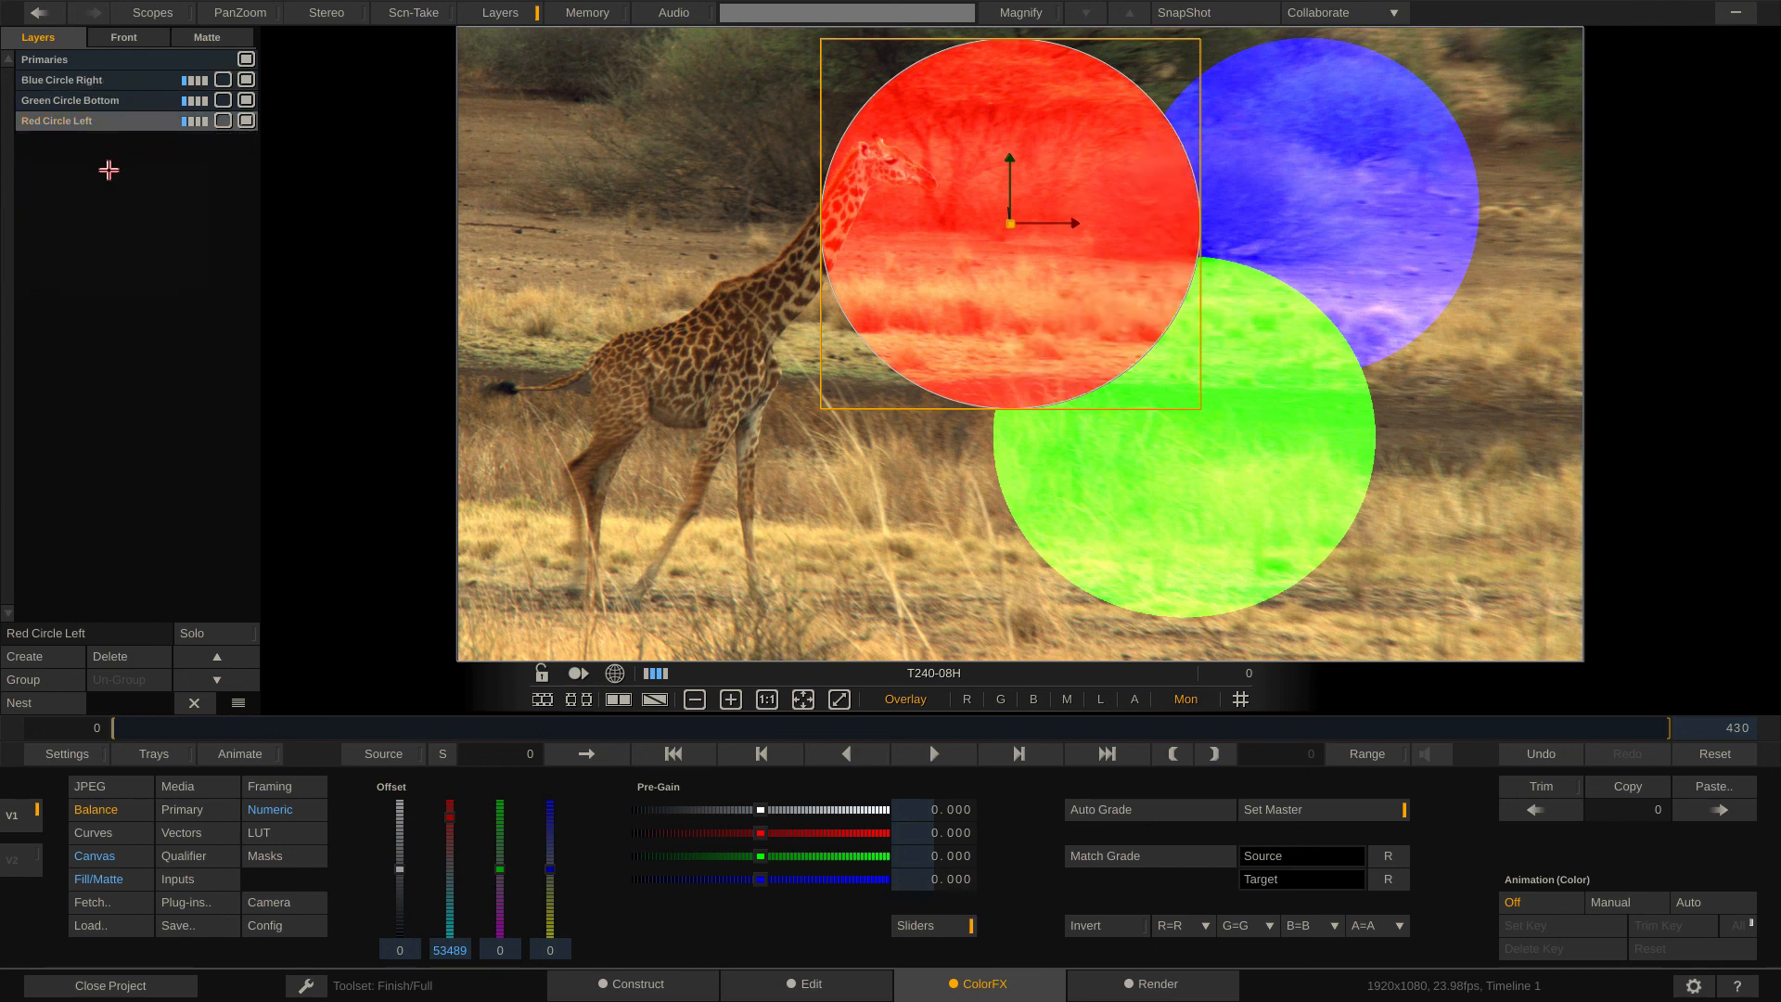